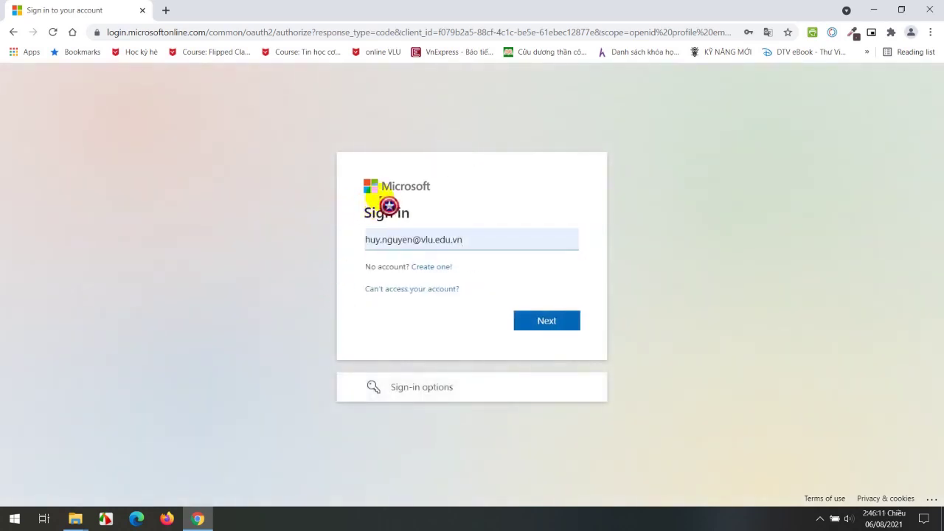
Confirm the pre-filled university e-mail on the Microsoft sign-in page and continue.
click(370, 239)
drag(369, 238, 457, 238)
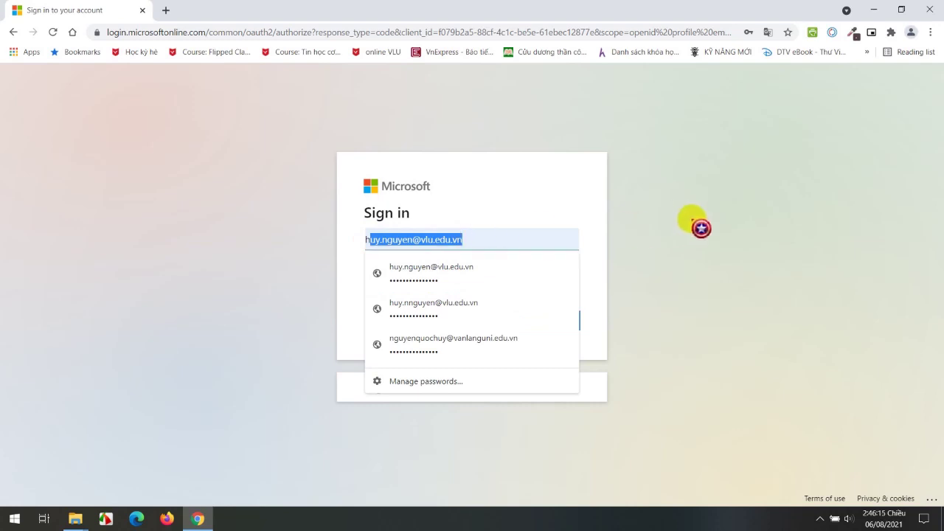
click(699, 226)
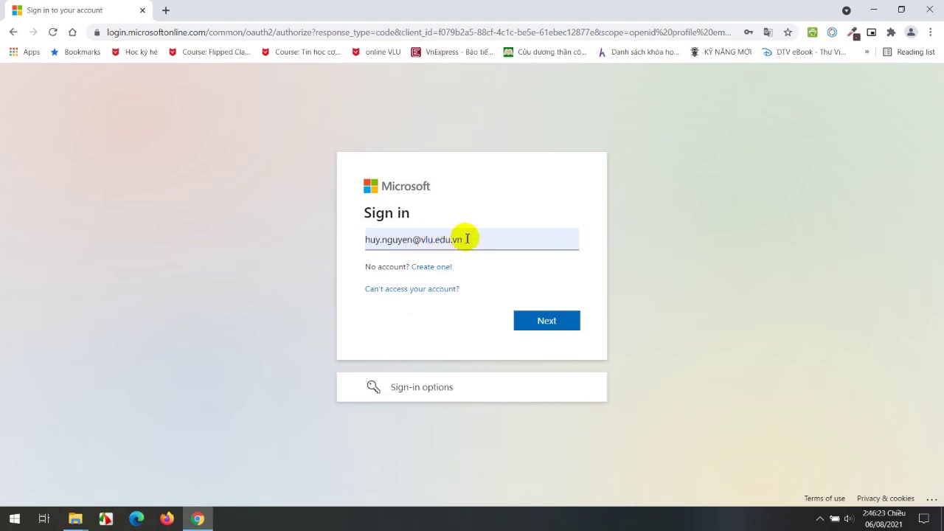
click(548, 319)
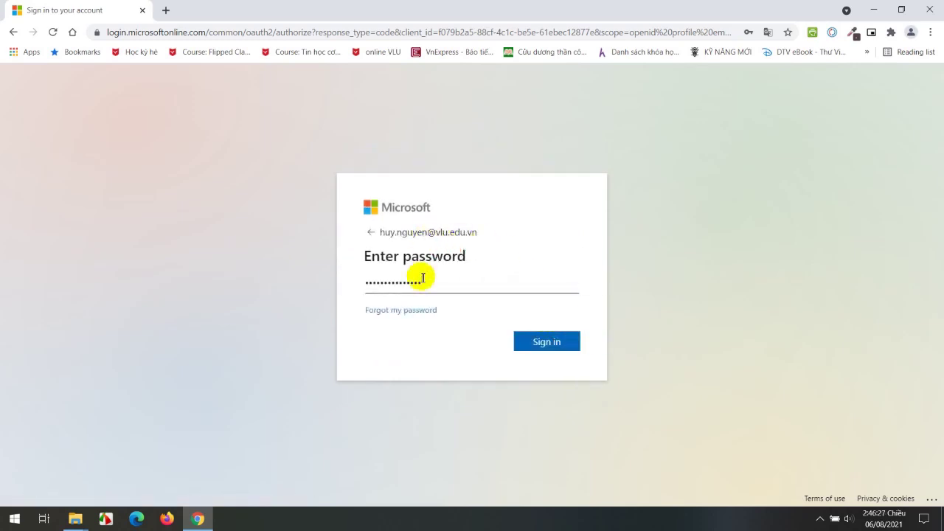
Sign in with the account password and choose to stay signed in.
click(542, 341)
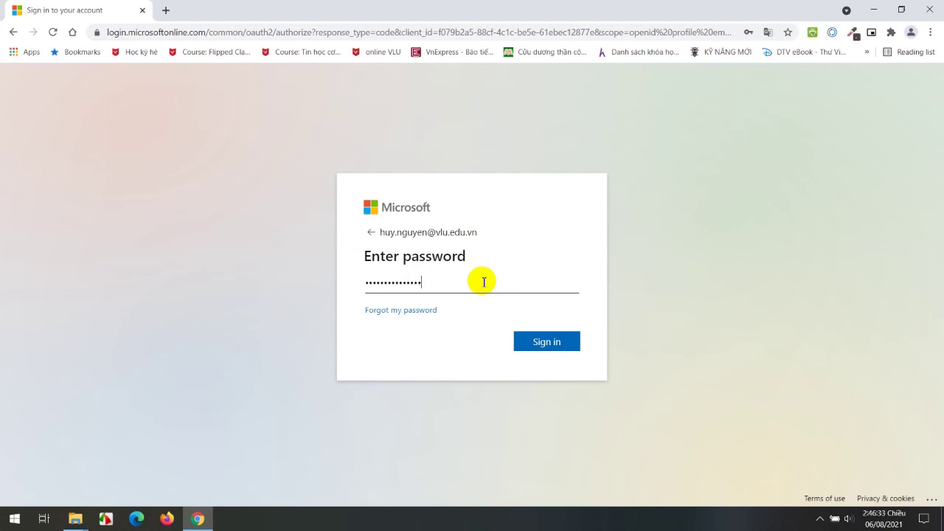
click(483, 281)
click(536, 347)
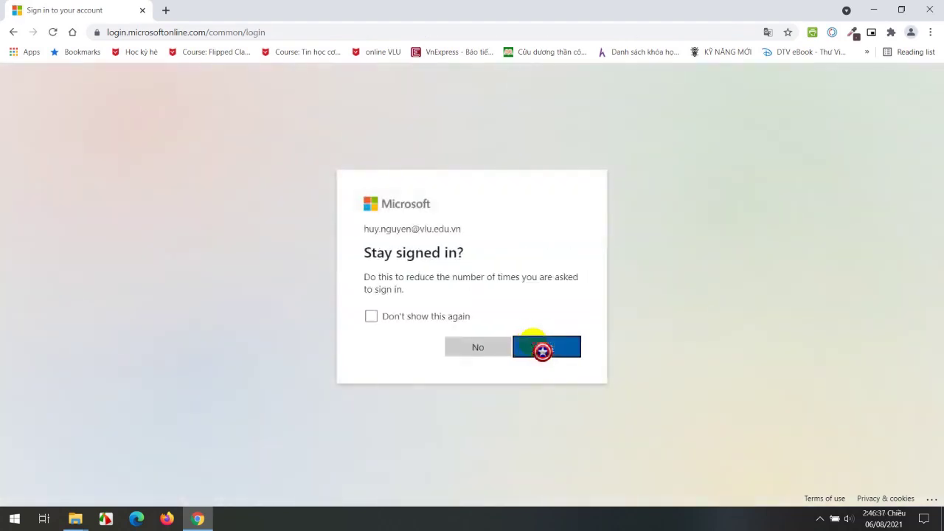
click(524, 349)
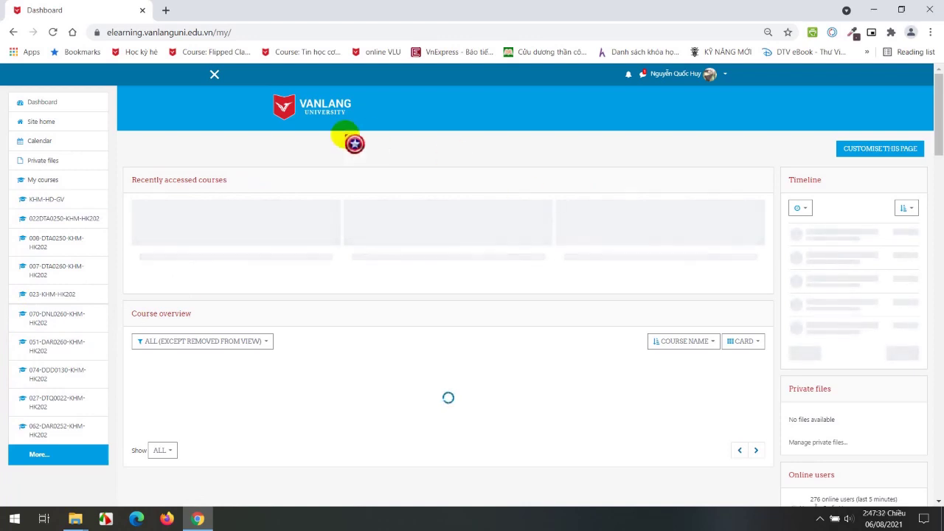
Open the Tin học cơ bản course from the Học kỳ hè bookmark, then log out of E-learning.
click(145, 52)
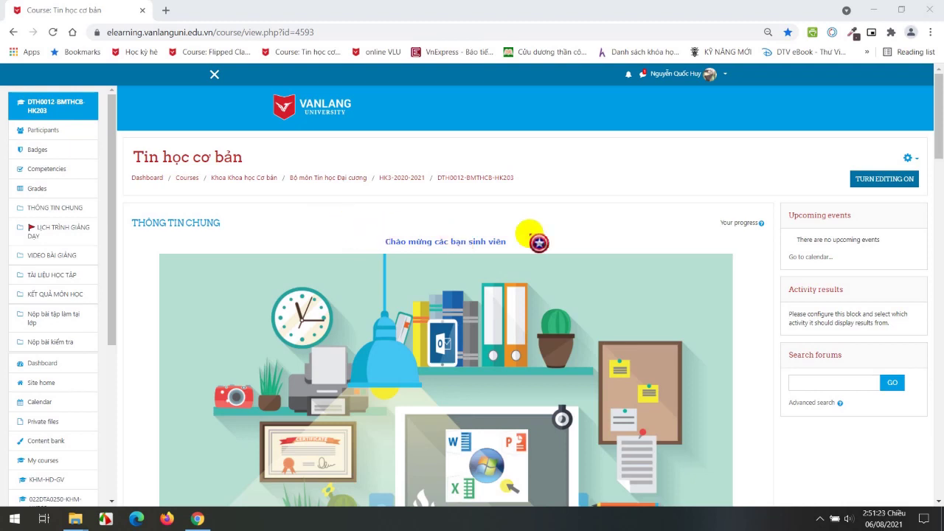
click(726, 74)
click(699, 177)
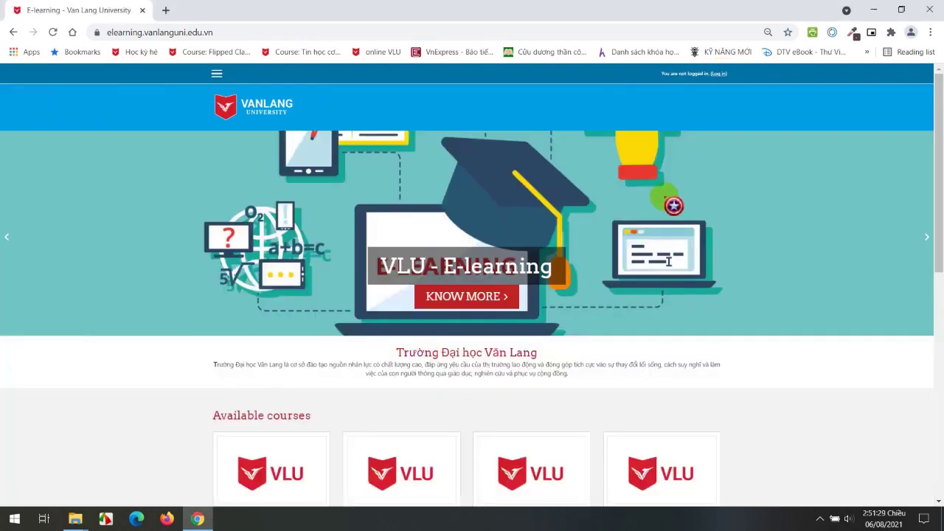
In a new tab, log back in to E-learning with Office 365 through the Học kỳ hè bookmark.
click(165, 10)
click(140, 53)
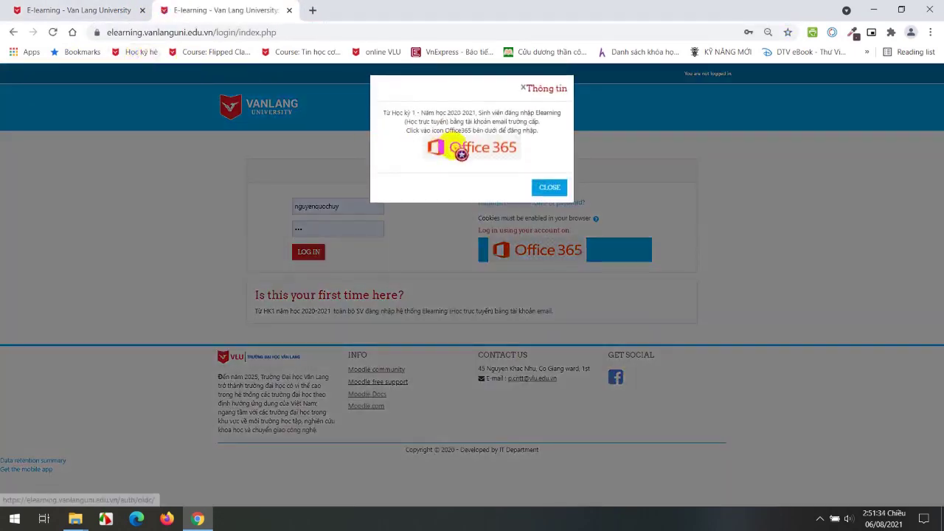
click(461, 153)
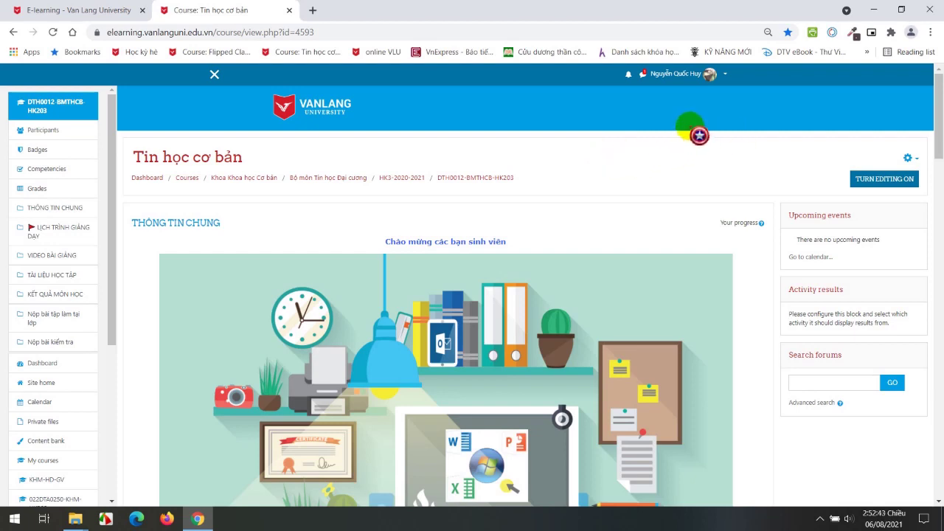
click(930, 33)
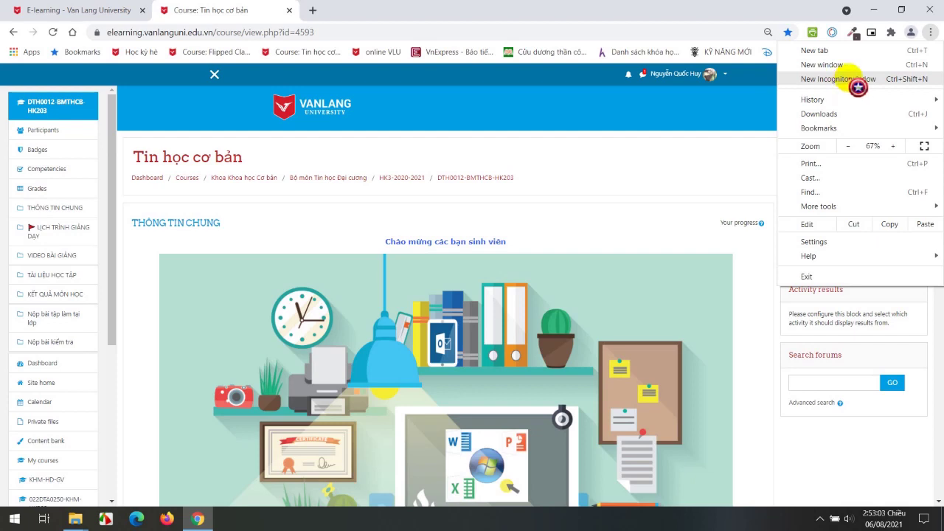
In a new incognito window, start the Office 365 login to E-learning and pick the saved university account.
click(858, 87)
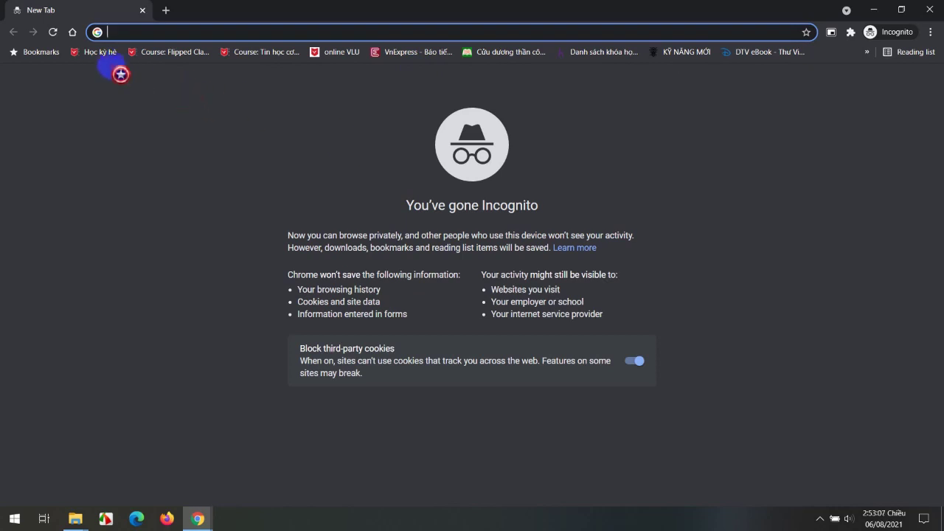
click(99, 52)
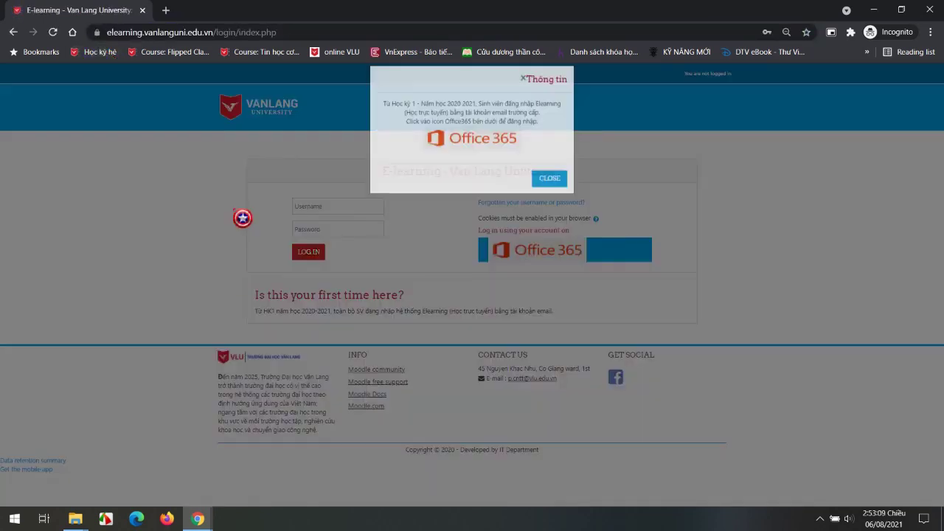
click(466, 153)
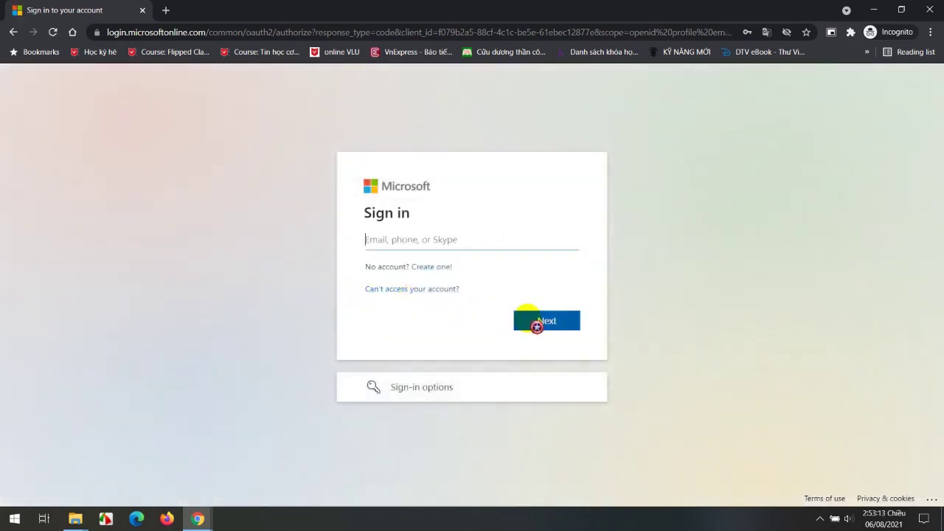
text(huy)
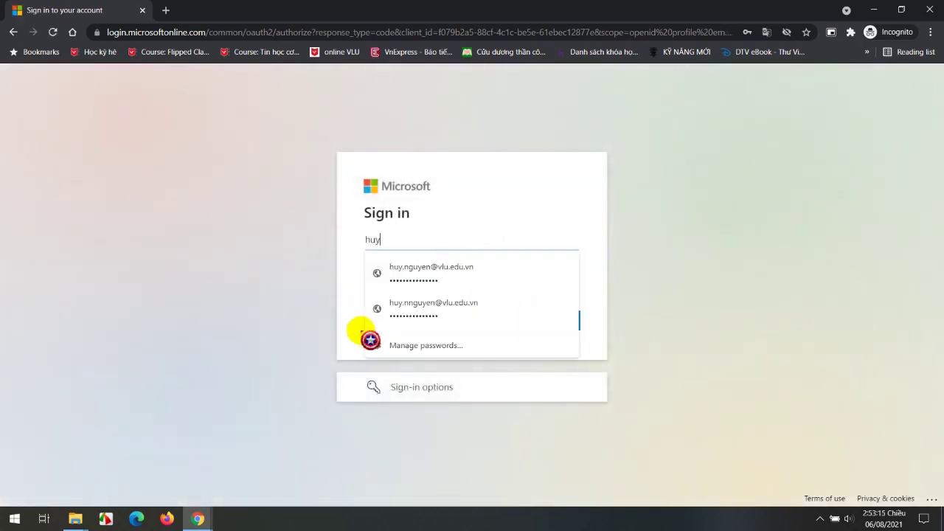
click(424, 271)
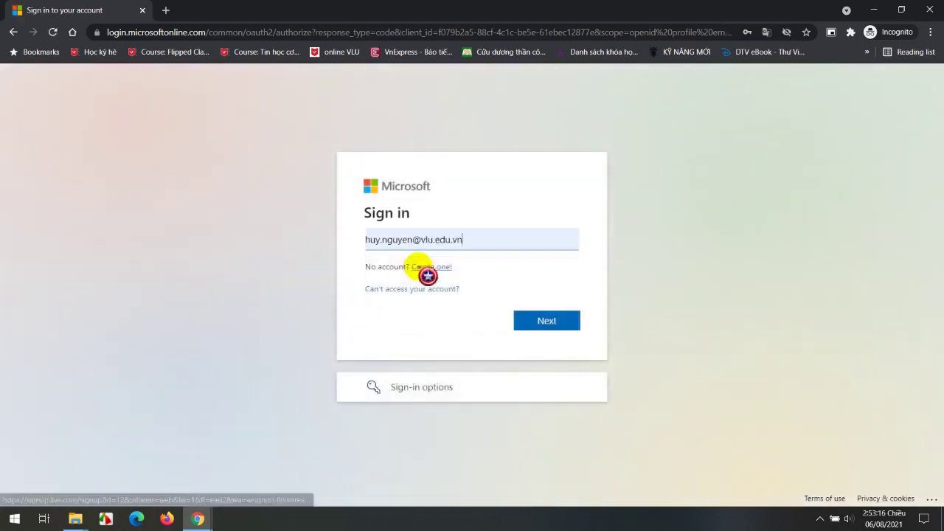
Finish signing in with the saved password and stay signed in, then log out of E-learning.
click(546, 327)
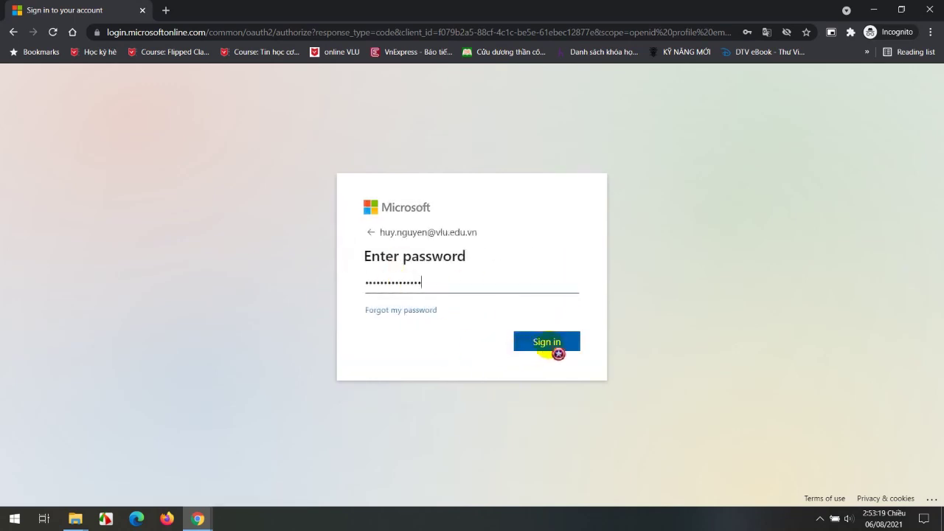
click(550, 343)
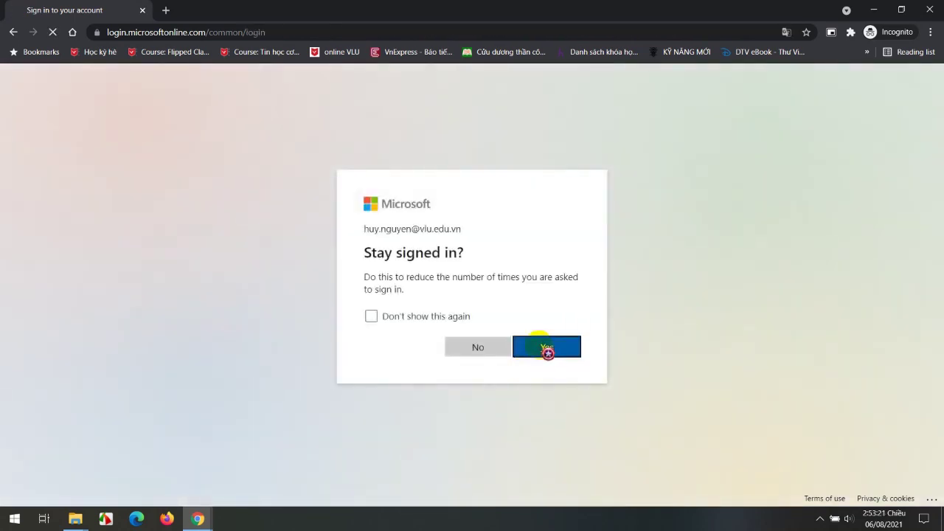
click(545, 348)
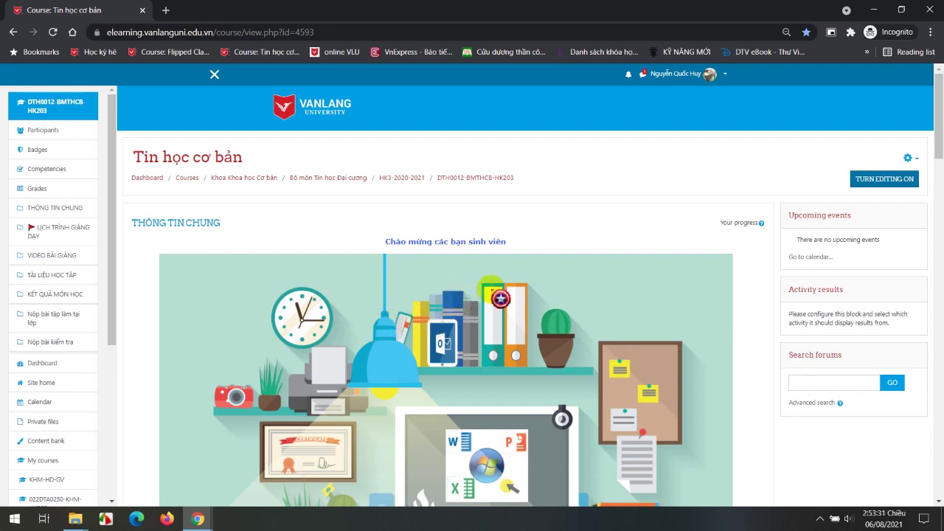
click(727, 80)
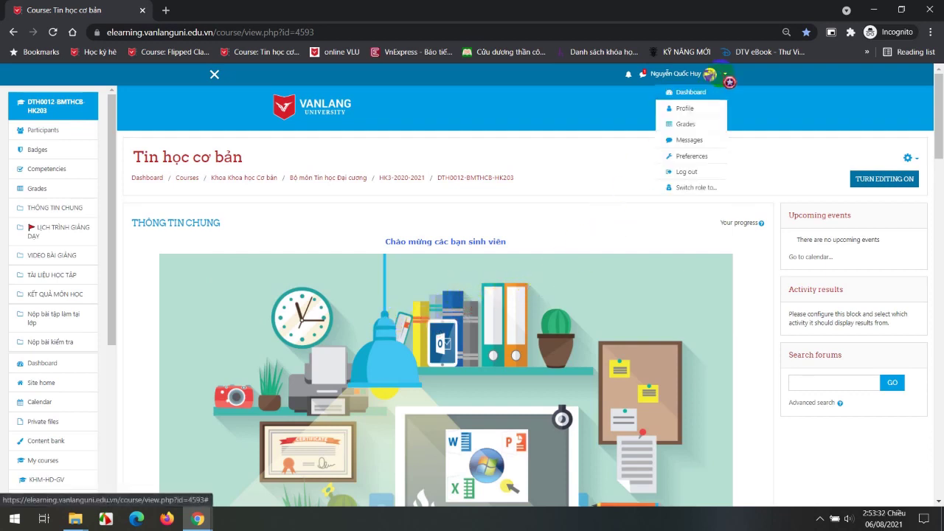
click(697, 172)
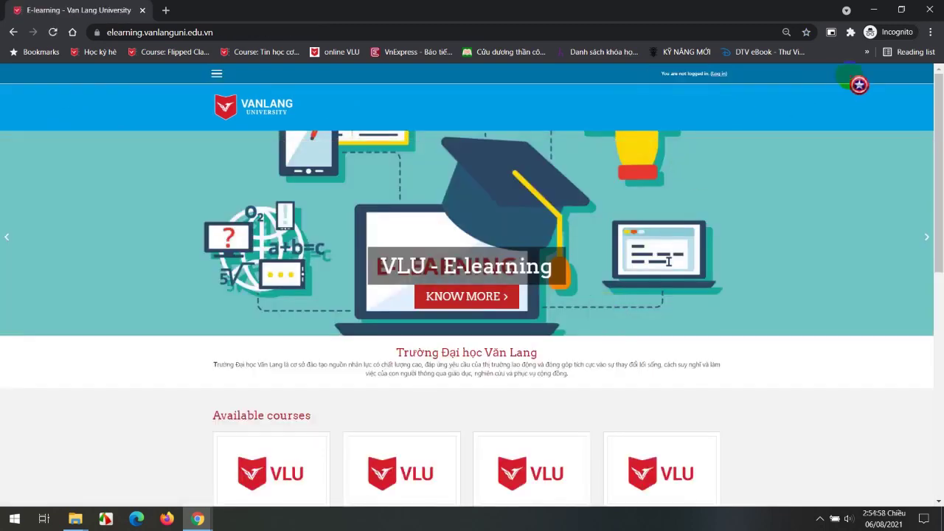
Close the incognito window and open a new one at the E-learning Office 365 sign-in.
click(928, 10)
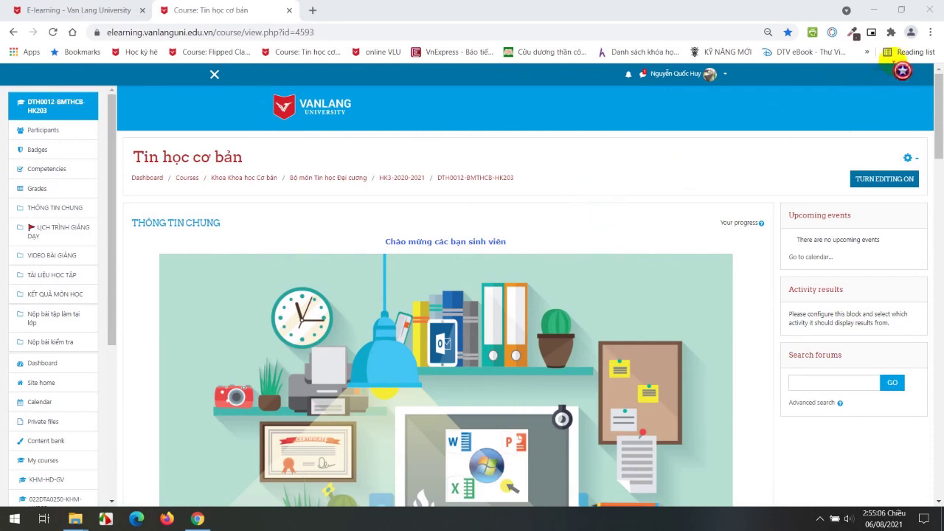
click(930, 32)
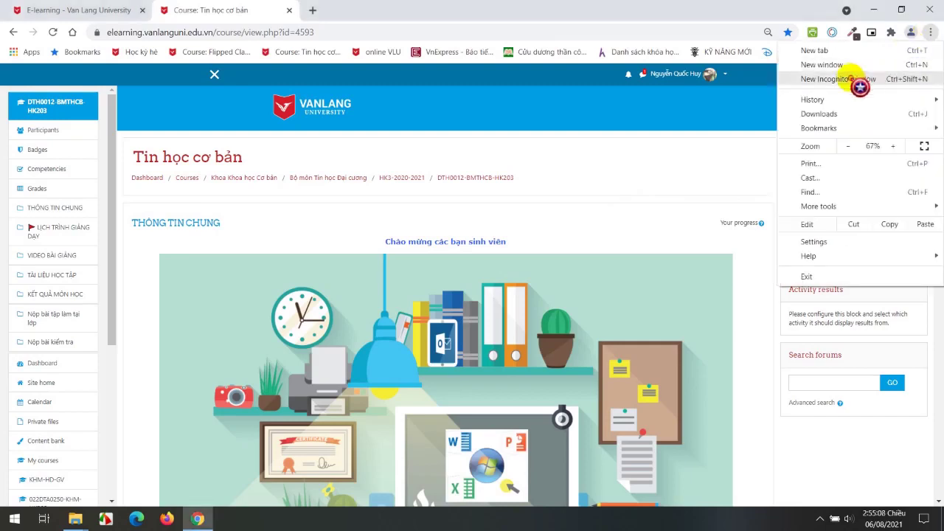
click(863, 80)
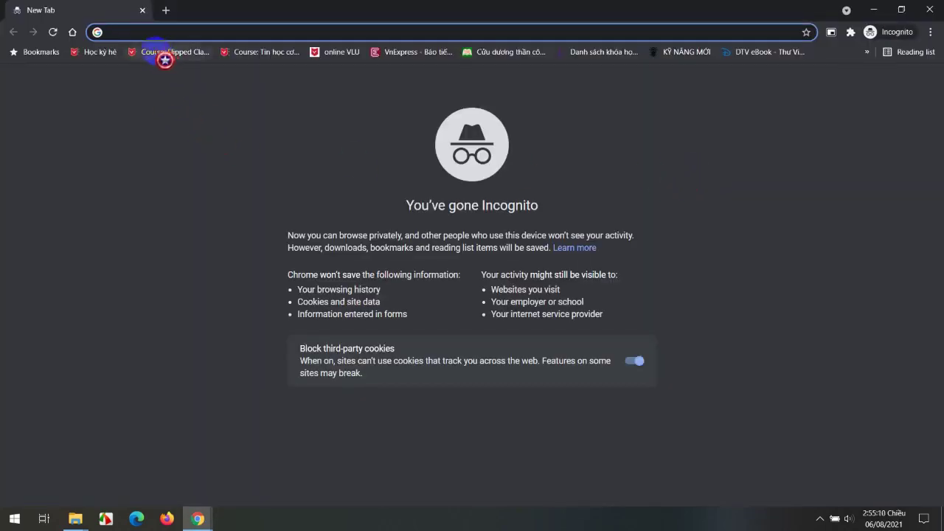
click(102, 53)
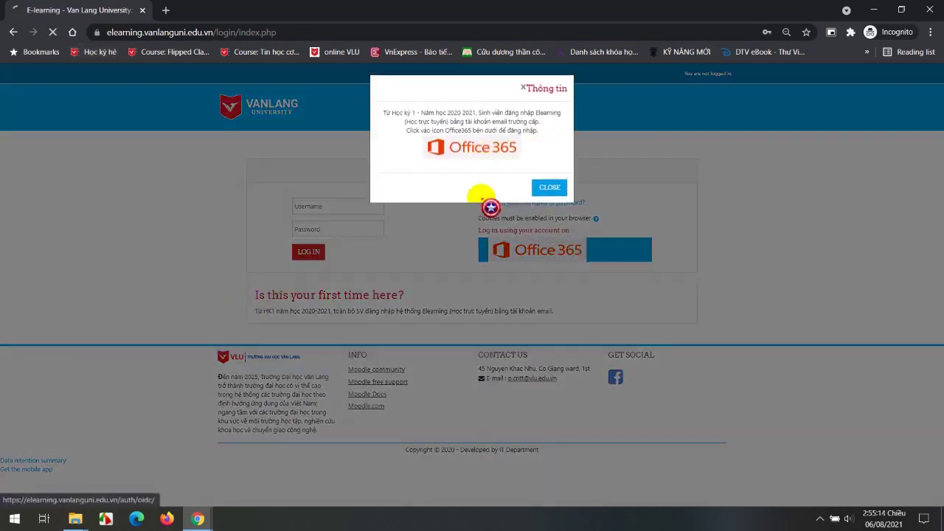
click(483, 201)
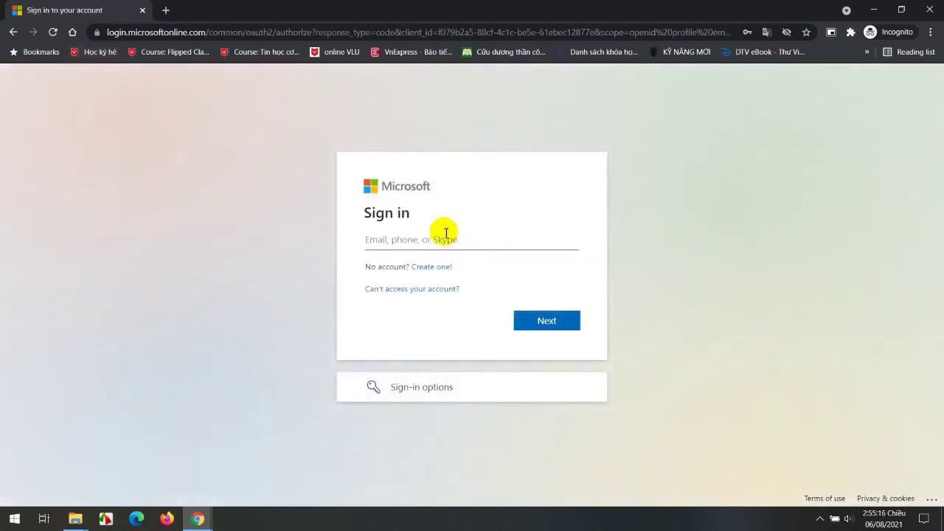
Leave the Microsoft e-mail field unfilled and close the incognito sign-in window.
click(464, 237)
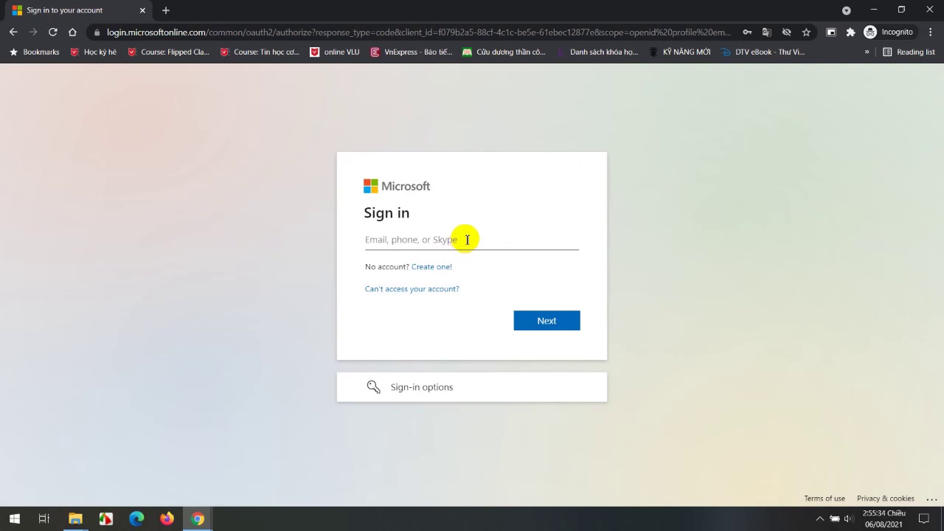
click(465, 239)
click(931, 10)
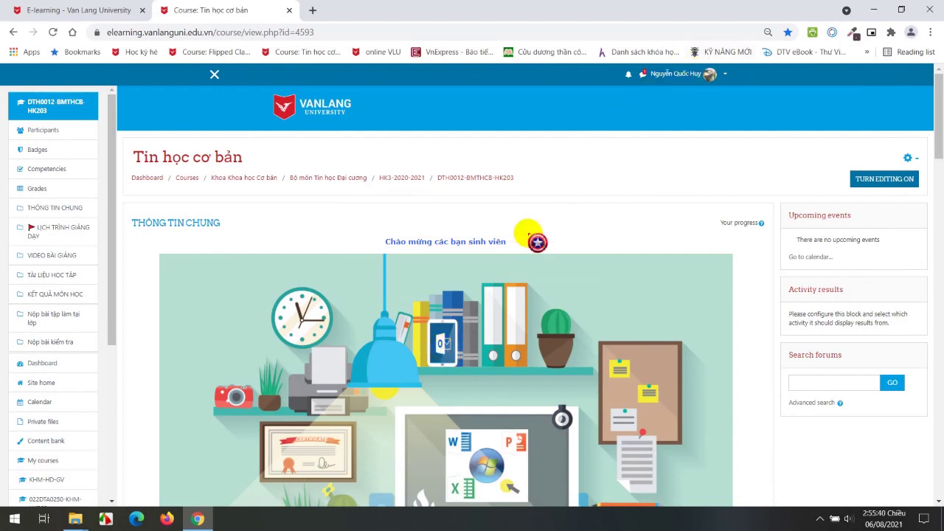
Hide and re-show the course navigation drawer, then jump to the Nộp bài kiểm tra section.
scroll(538, 243, down, 2)
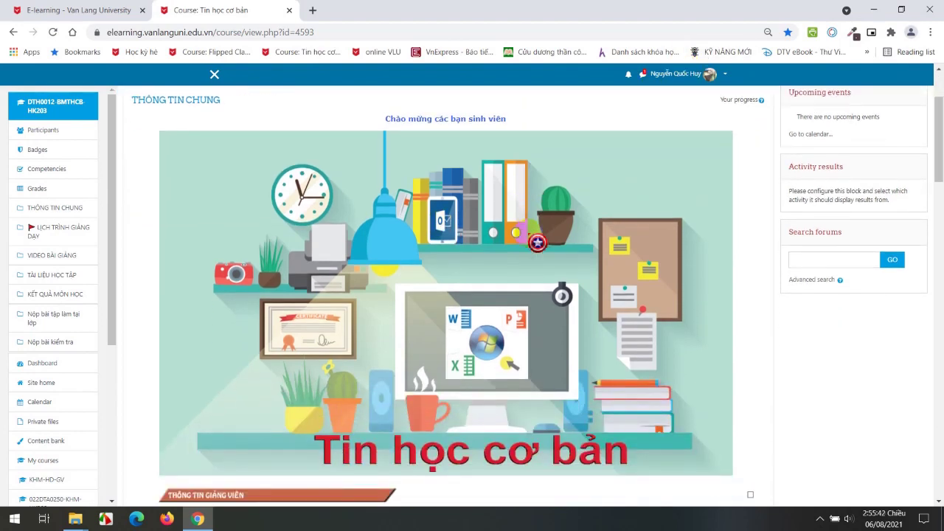
scroll(538, 242, up, 1)
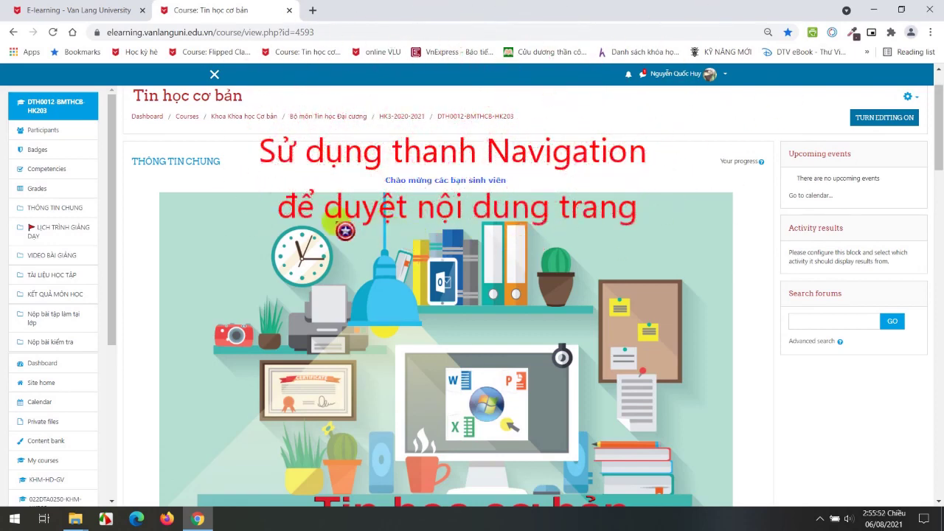
click(212, 74)
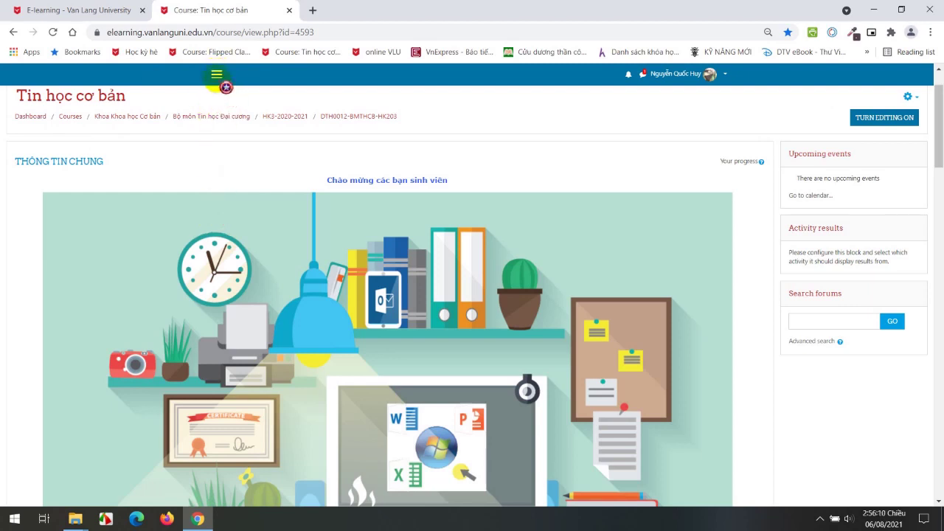
click(216, 74)
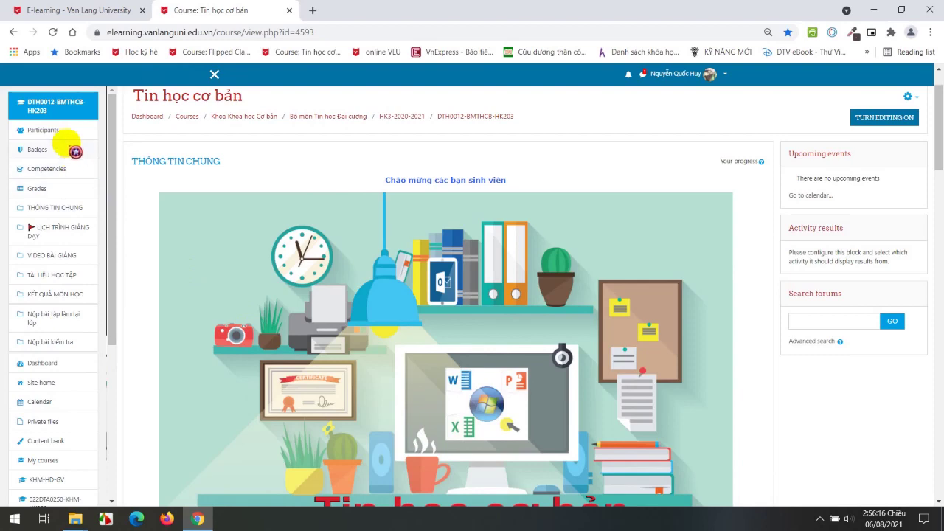
scroll(249, 290, down, 7)
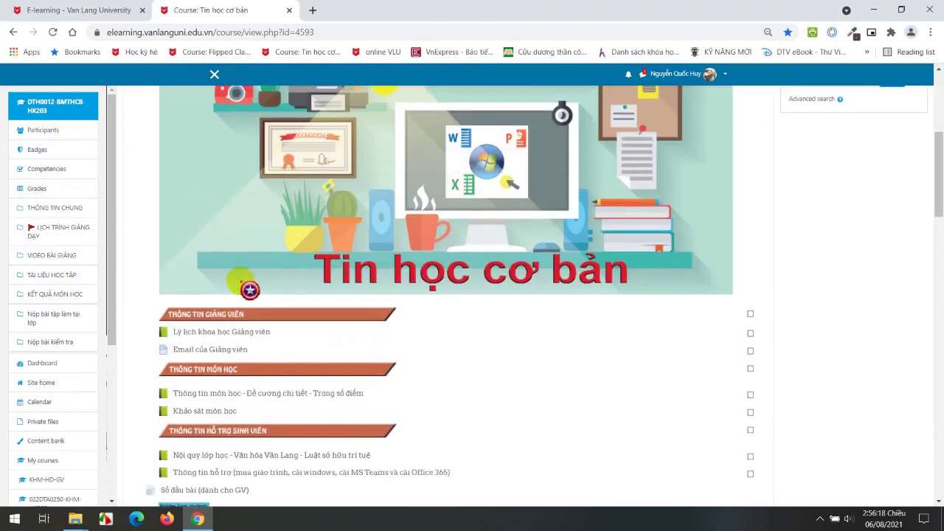
scroll(249, 289, up, 5)
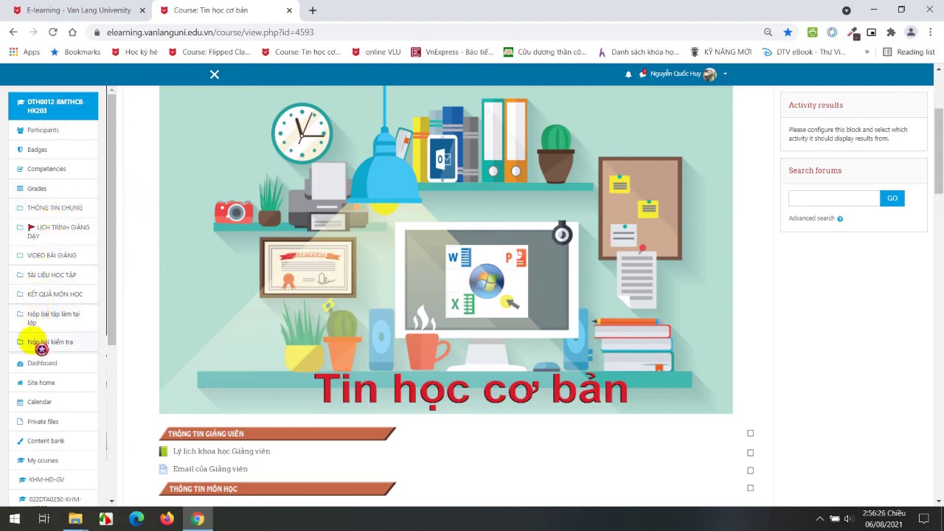
click(41, 346)
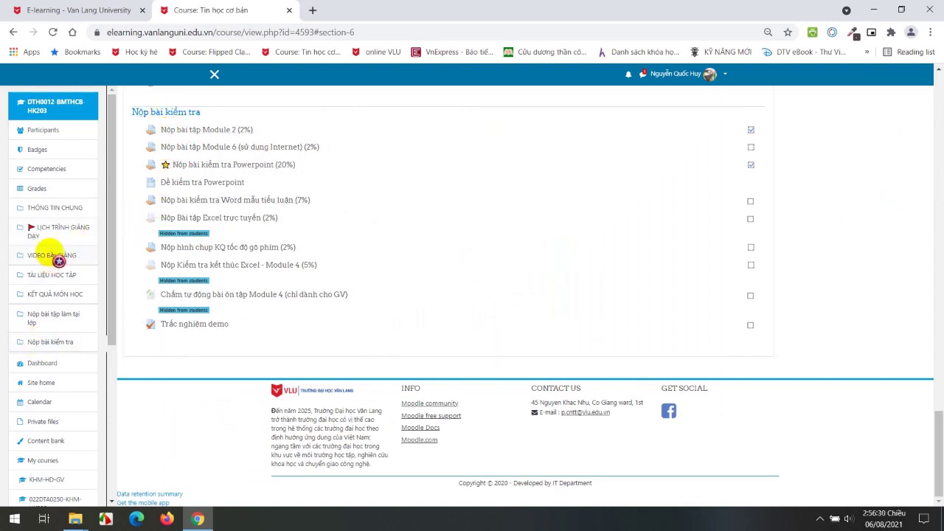
Jump to the VIDEO BÀI GIẢNG section, then scroll back up over the course information items.
click(50, 254)
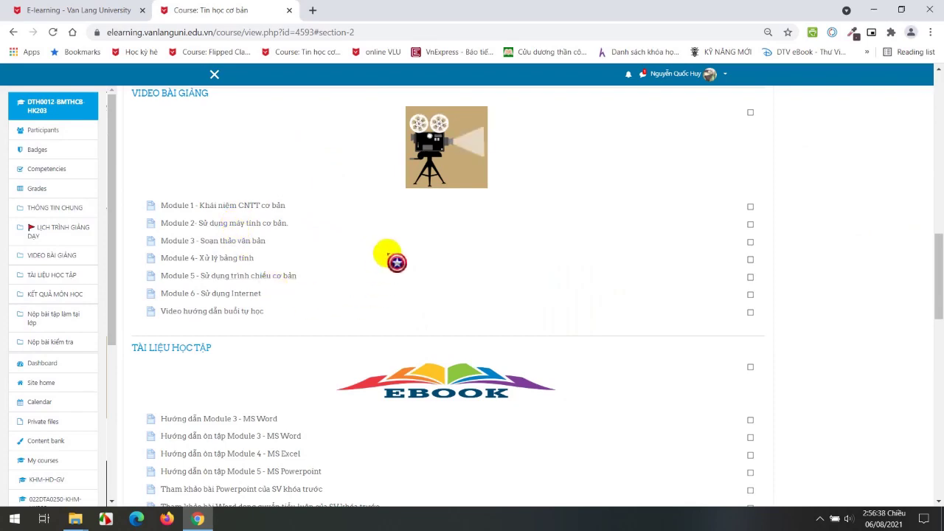
drag(937, 291, 938, 210)
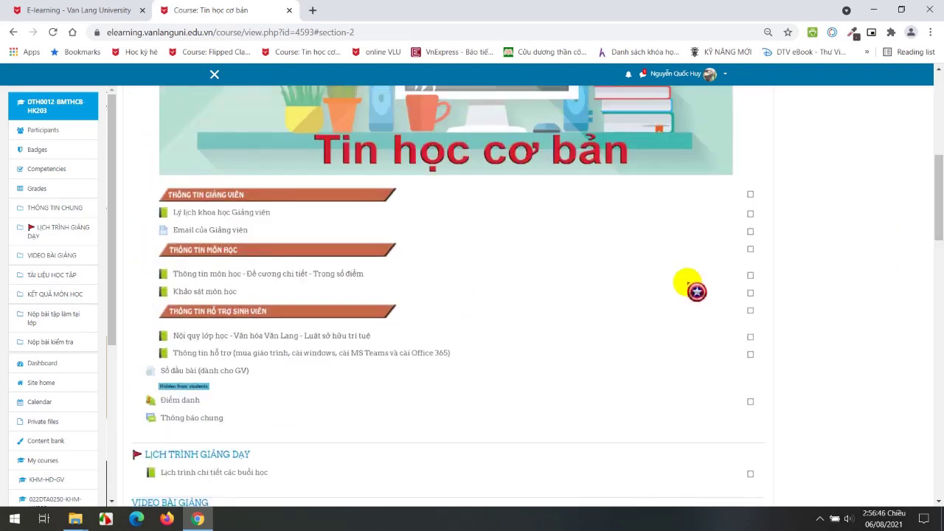
scroll(666, 283, up, 1)
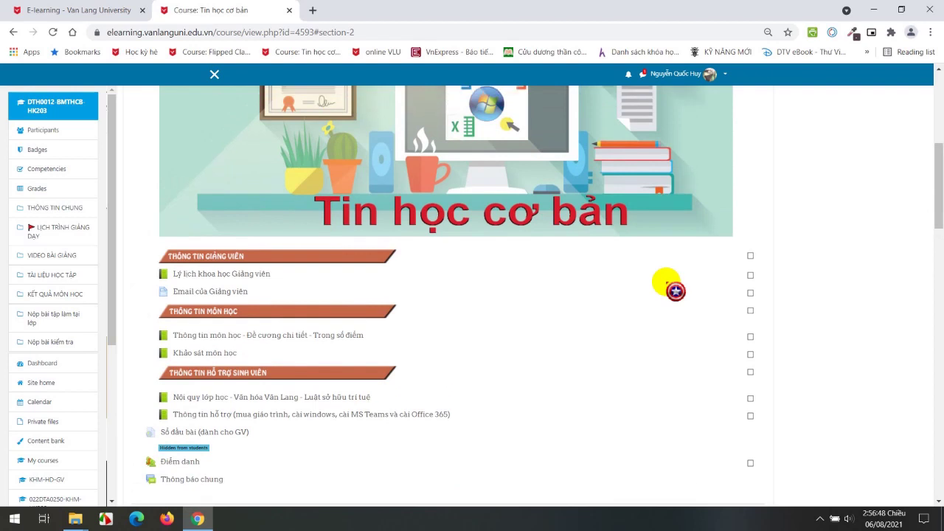
scroll(666, 282, up, 1)
scroll(676, 290, up, 1)
scroll(675, 290, down, 2)
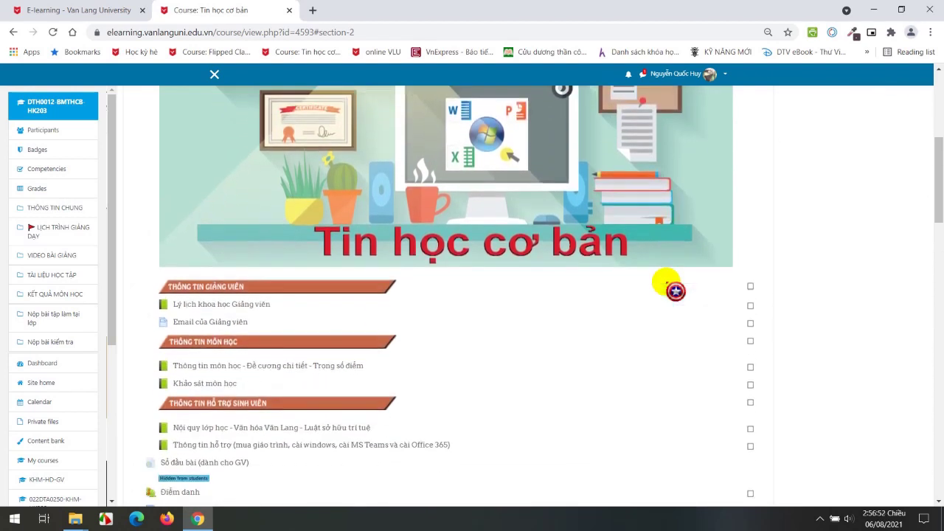
scroll(675, 290, down, 1)
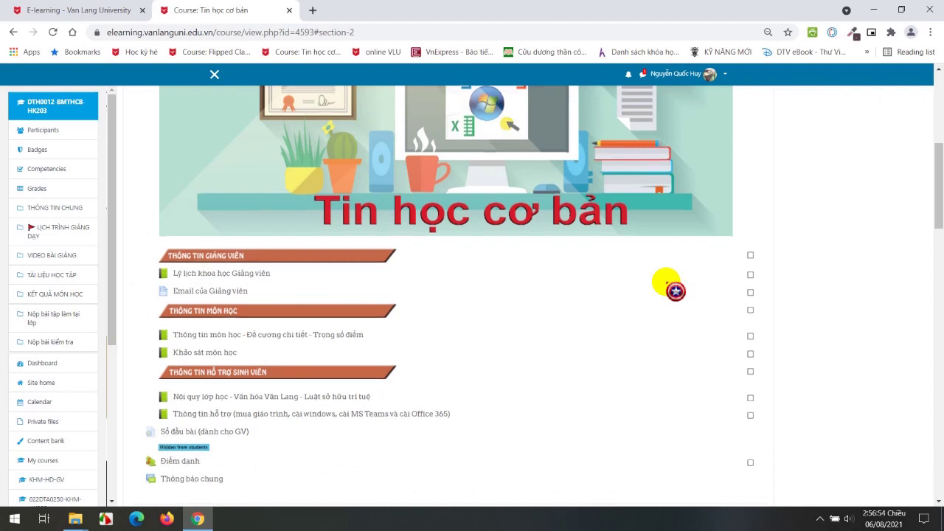
scroll(671, 286, down, 2)
Open the 'Thông tin môn học - Đề cương chi tiết - Trọng số điểm' book at its '3. Trọng số điểm' chapter.
click(325, 274)
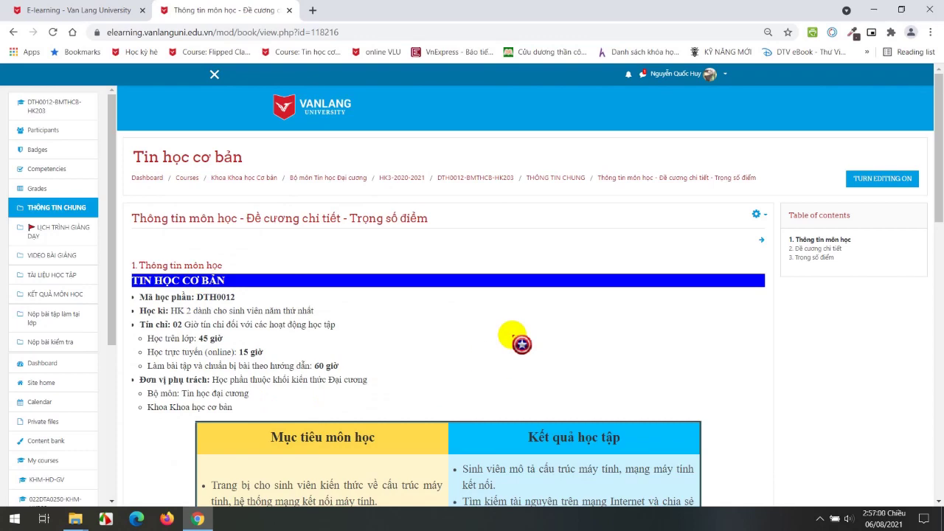
scroll(430, 279, down, 1)
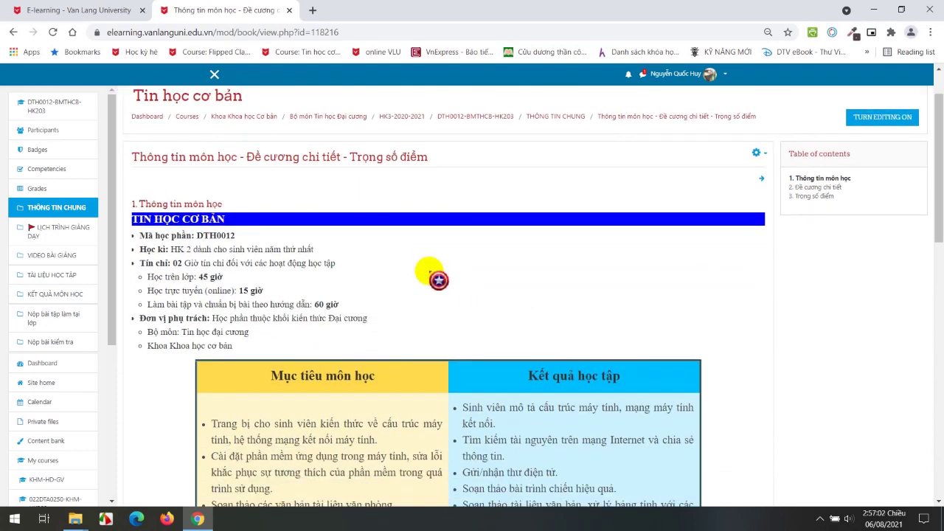
scroll(373, 306, down, 3)
scroll(368, 332, down, 8)
scroll(369, 305, up, 9)
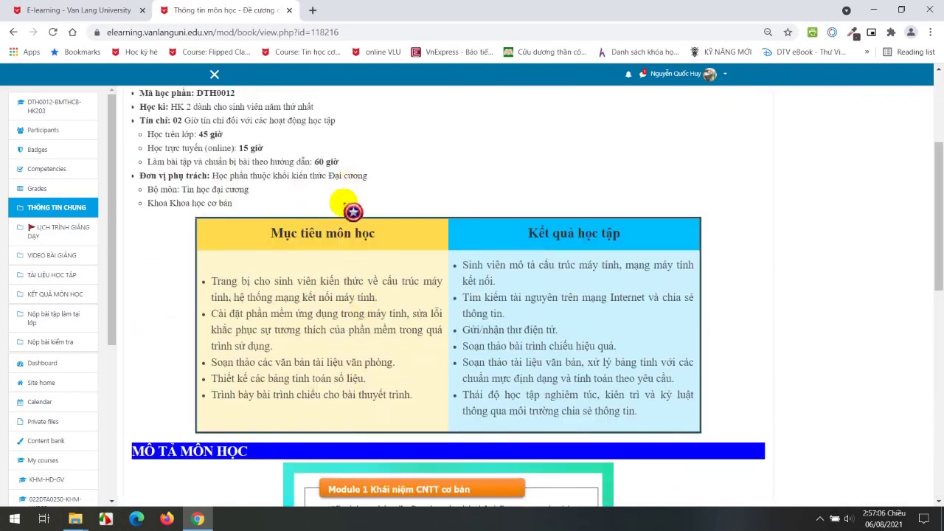
scroll(353, 201, up, 3)
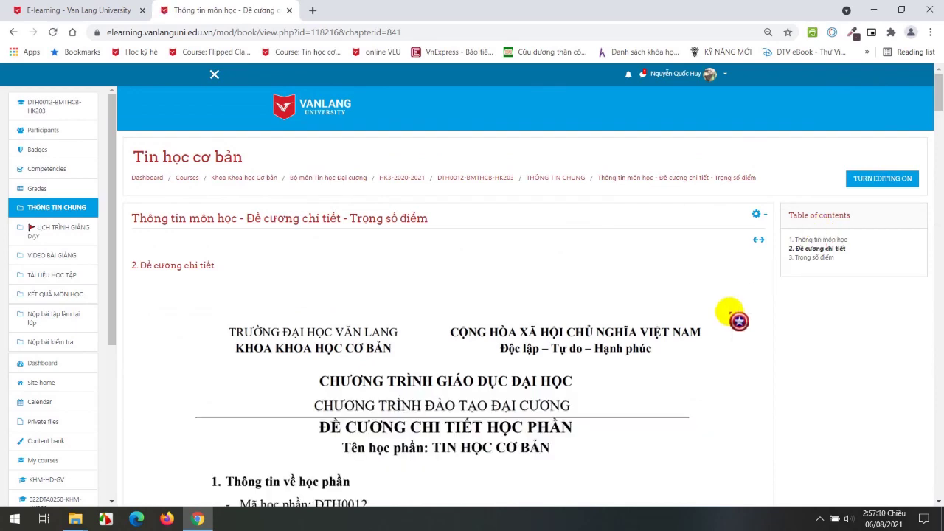
click(815, 257)
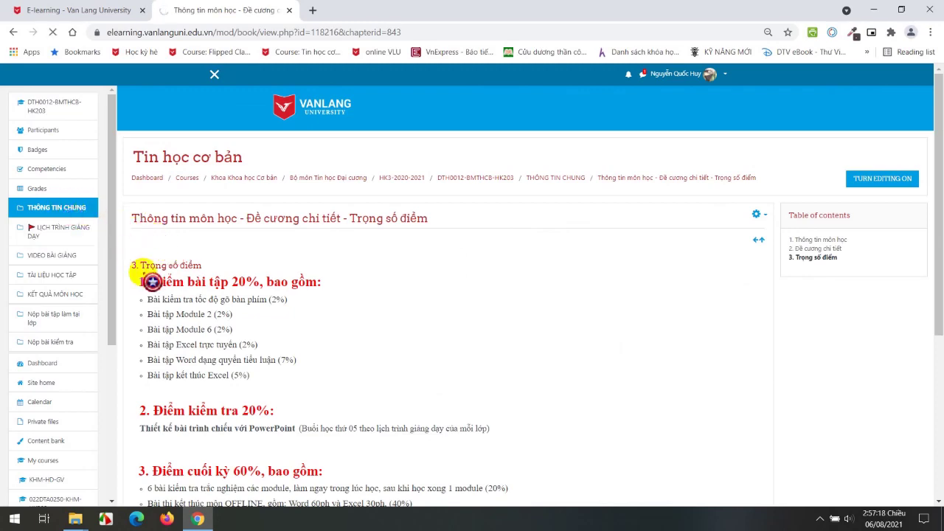
Open 'Hướng dẫn ôn tập Module 3 - MS Word' from the Tài liệu học tập section.
scroll(231, 301, down, 7)
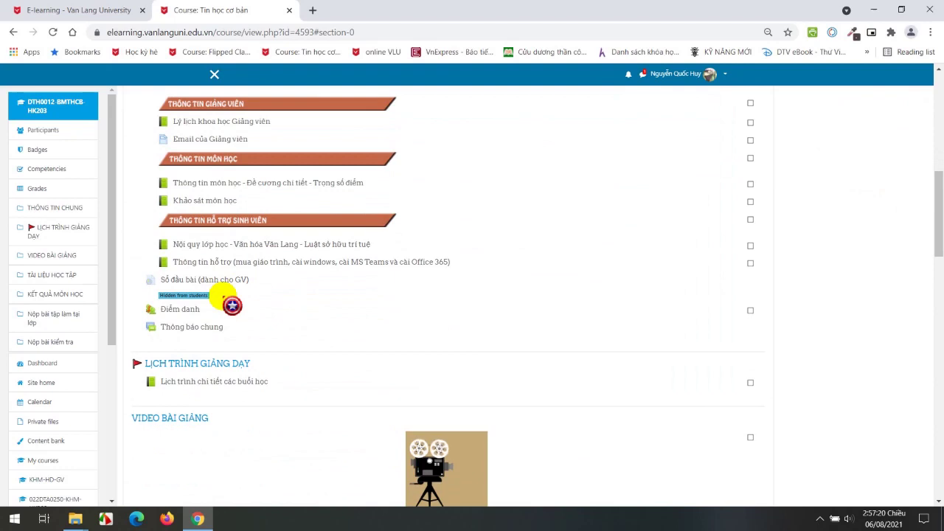
scroll(231, 304, down, 4)
scroll(238, 347, down, 1)
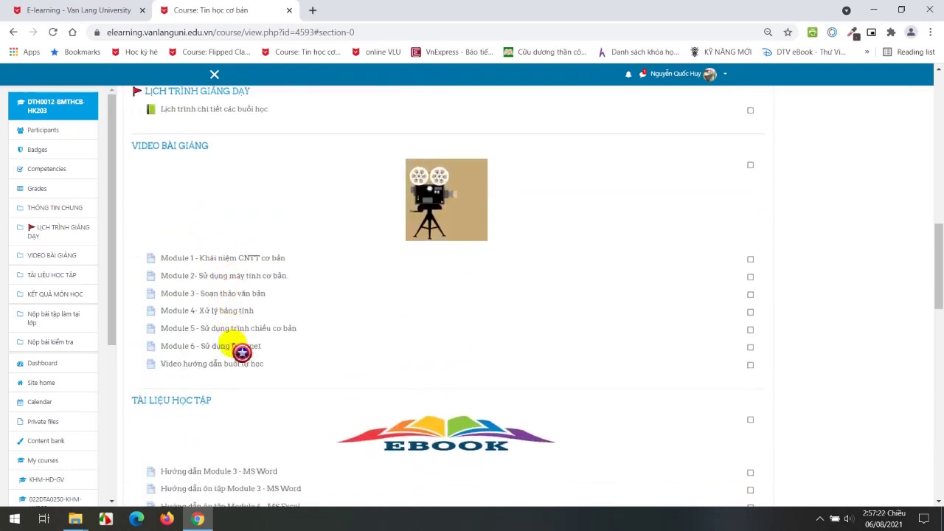
scroll(242, 352, down, 3)
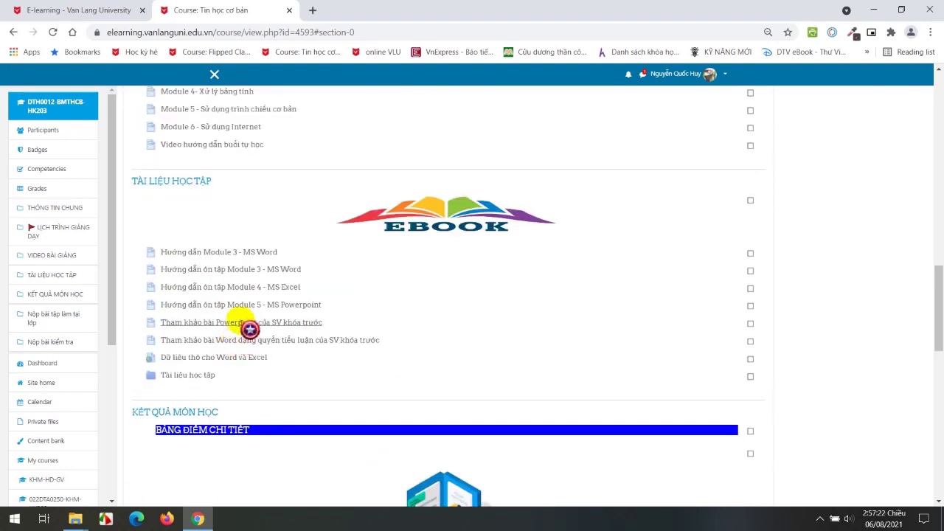
click(220, 269)
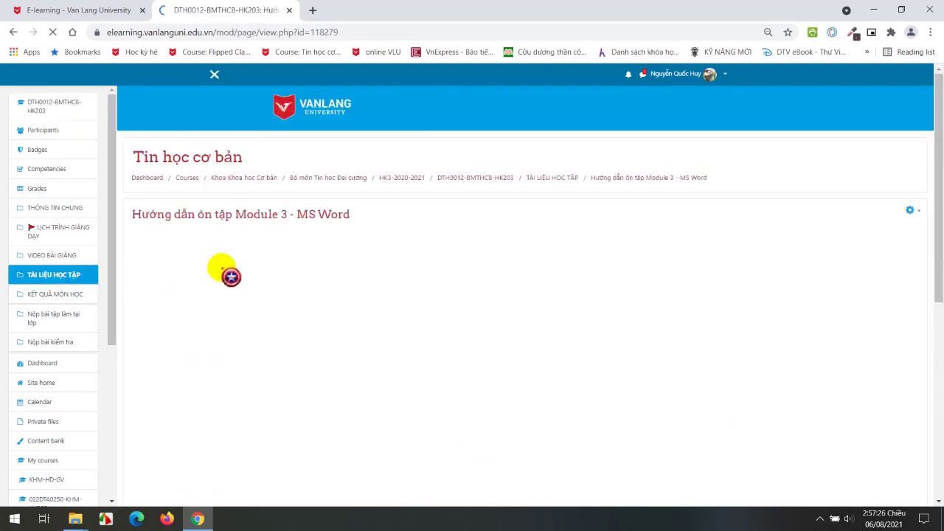
Skim the Module 3 review guide, then return to the course page via THÔNG TIN CHUNG.
scroll(442, 317, down, 5)
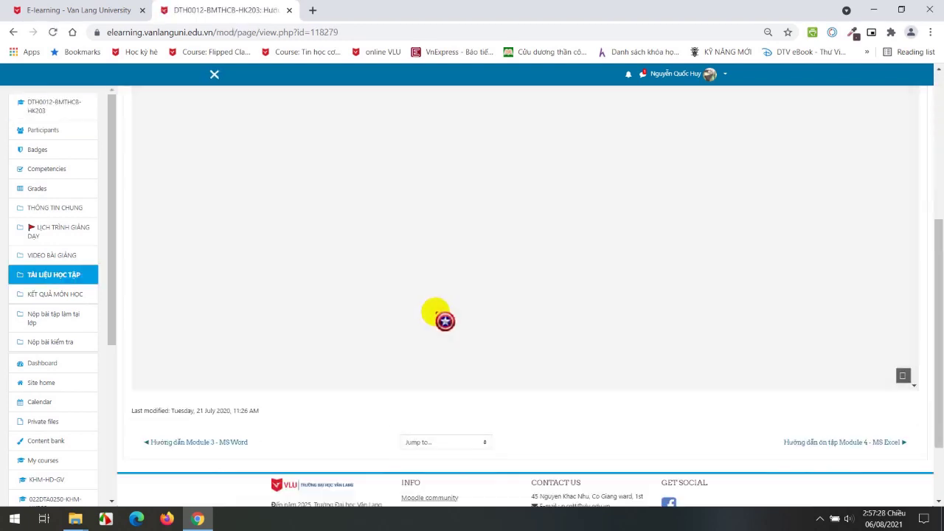
scroll(445, 320, up, 10)
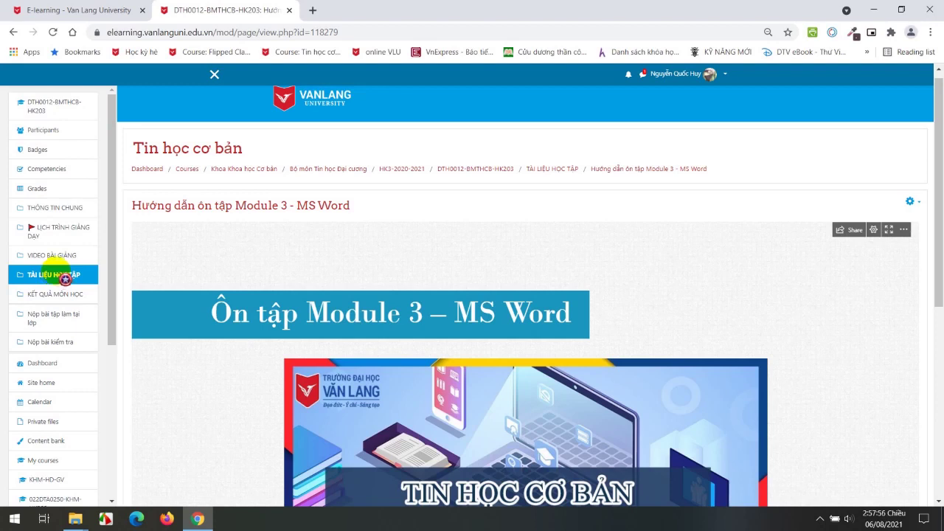
click(79, 218)
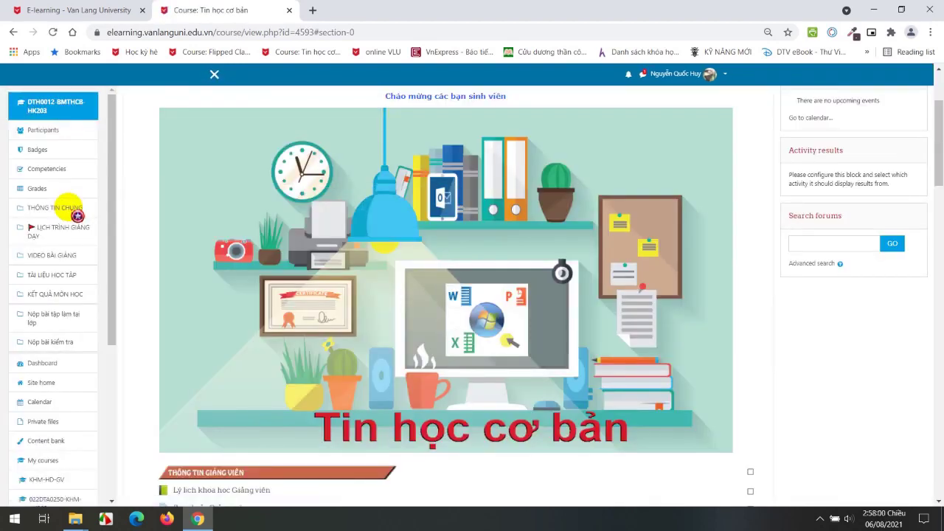
Open the 'Lịch trình chi tiết các buổi học' book at week 1's Buổi 1 schedule.
scroll(164, 280, down, 5)
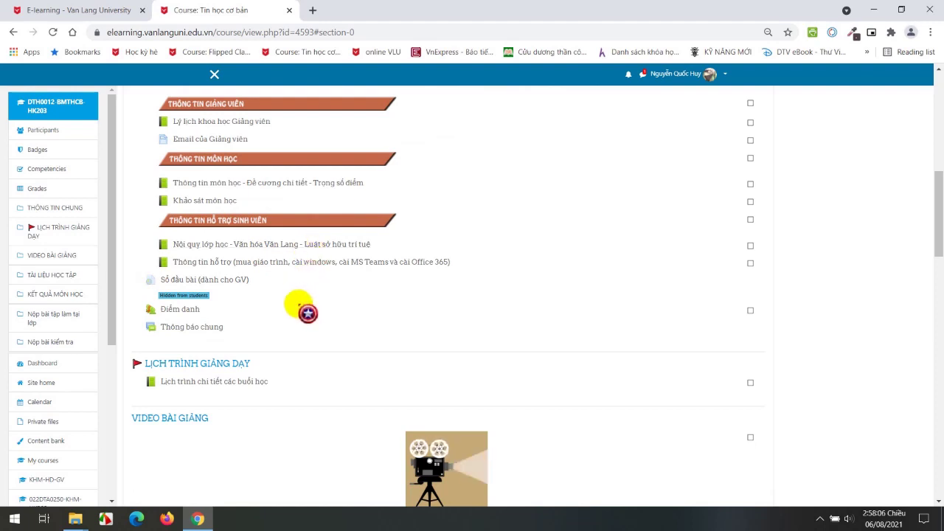
scroll(307, 312, down, 3)
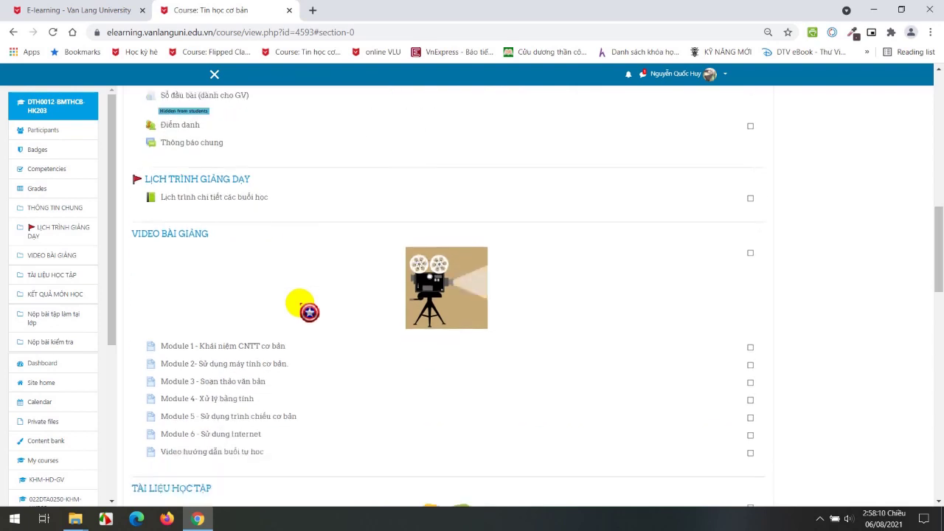
scroll(309, 312, up, 3)
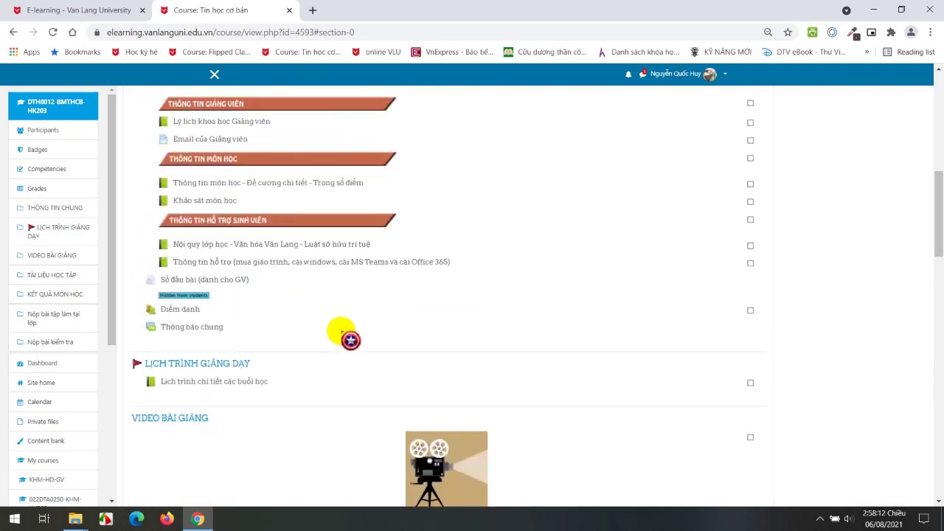
scroll(350, 339, up, 1)
click(236, 444)
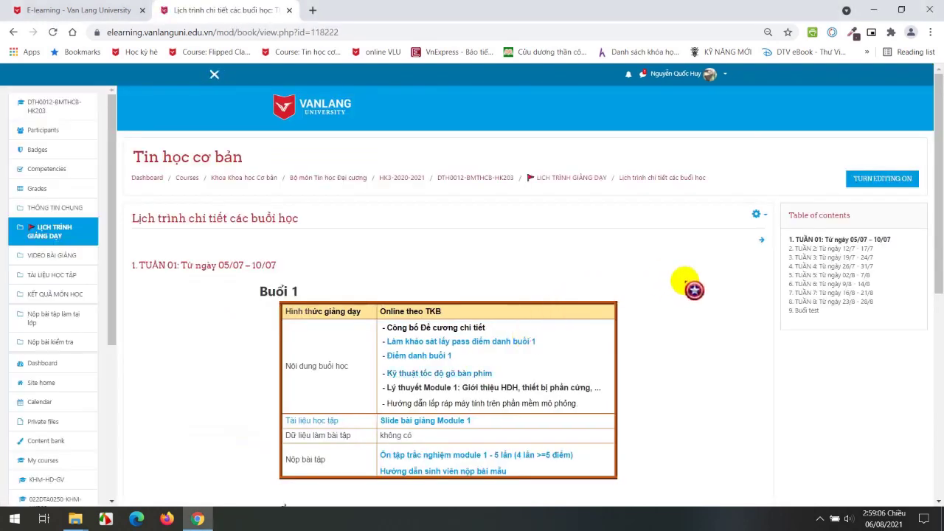
Open week 5's 'Dữ liệu thô bài tập Module 4' link in a new tab and view the Drive folder.
click(804, 274)
scroll(706, 324, down, 7)
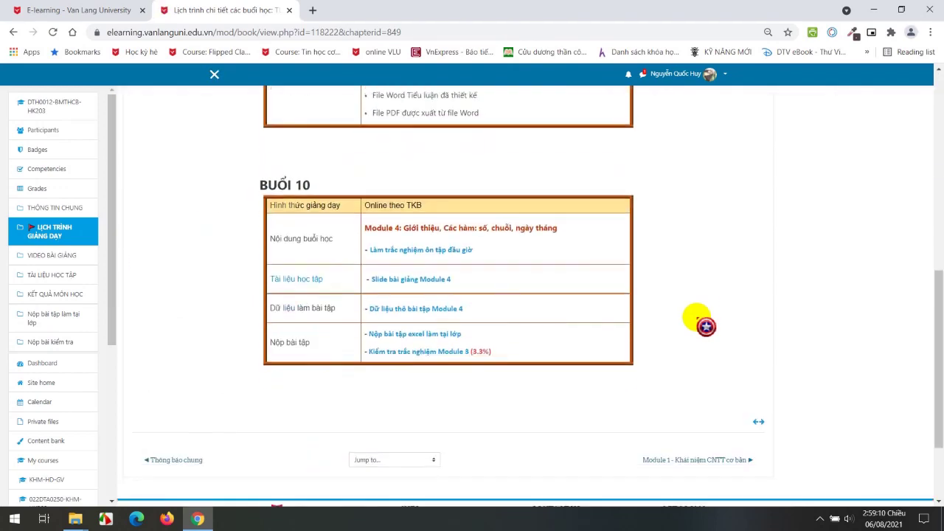
middle_click(437, 308)
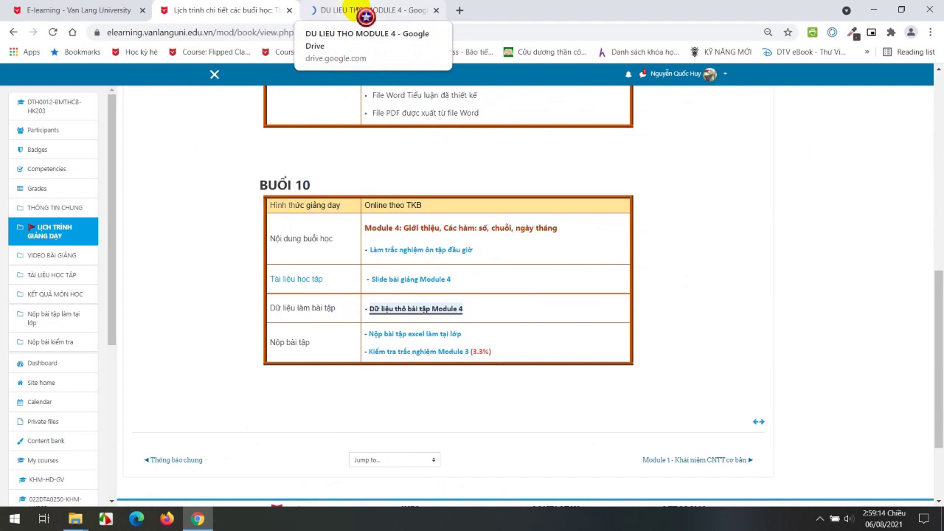
click(365, 13)
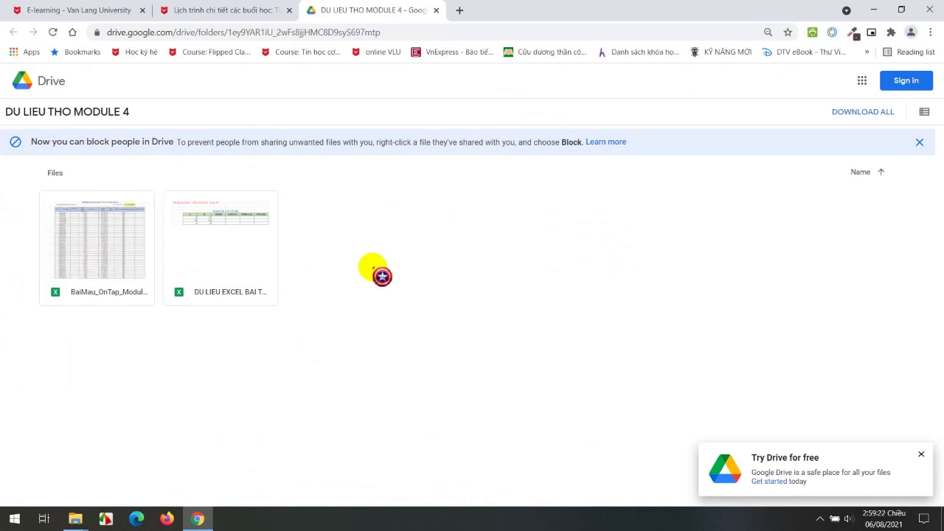
Preview DU LIEU EXCEL BAI TAP GT-2021.3.xlsx and browse its sheets Bài tập 2 through Bài tập 4.
click(920, 454)
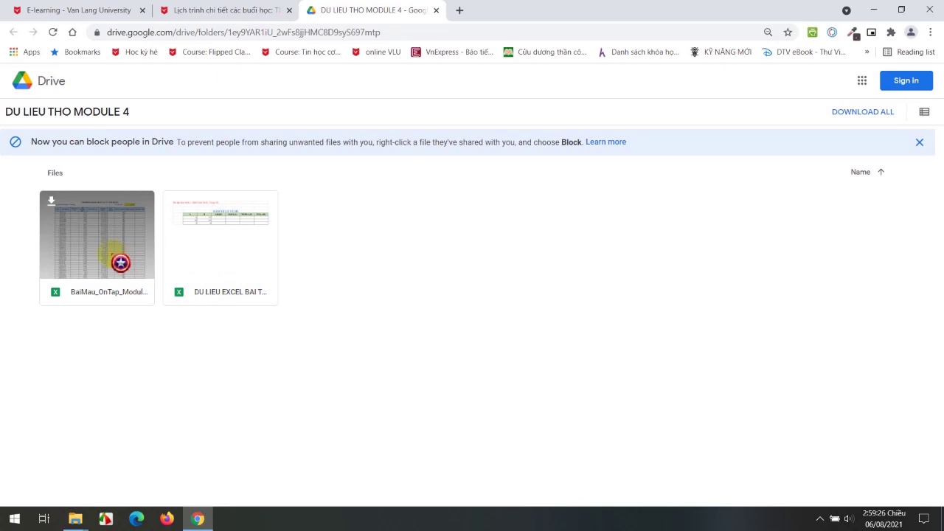
double_click(223, 244)
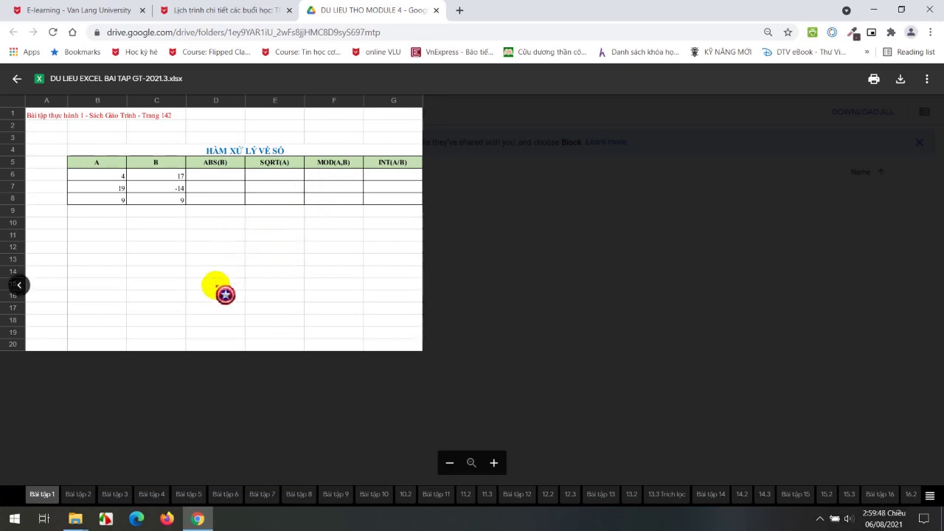
click(78, 493)
click(114, 493)
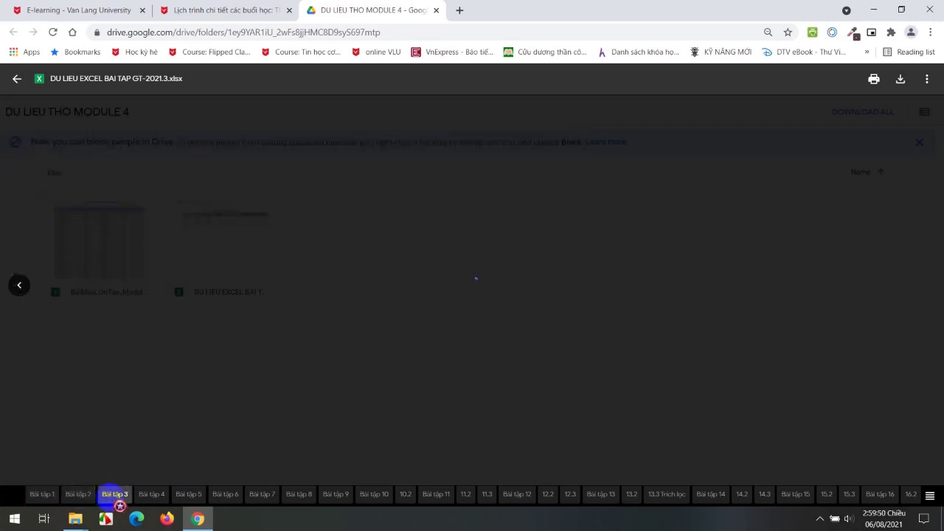
click(152, 495)
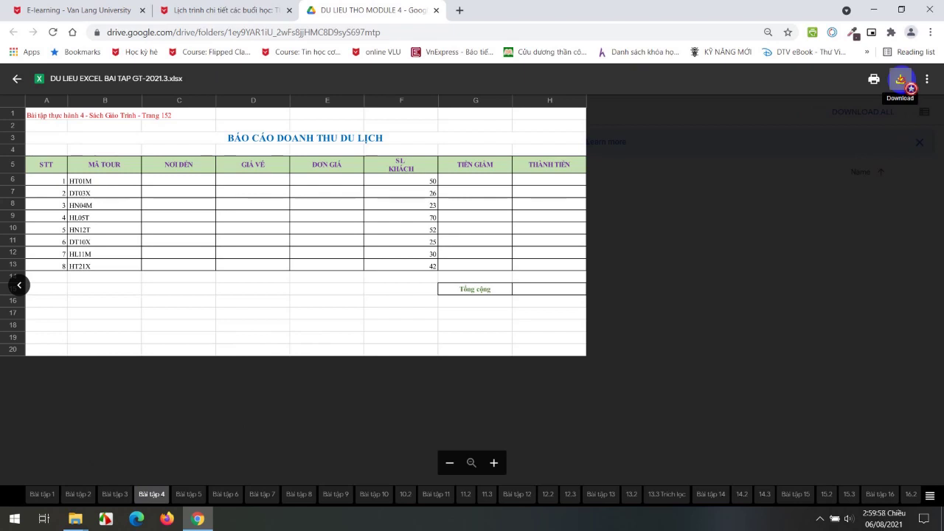
Download the previewed workbook and show it in its download folder.
click(901, 79)
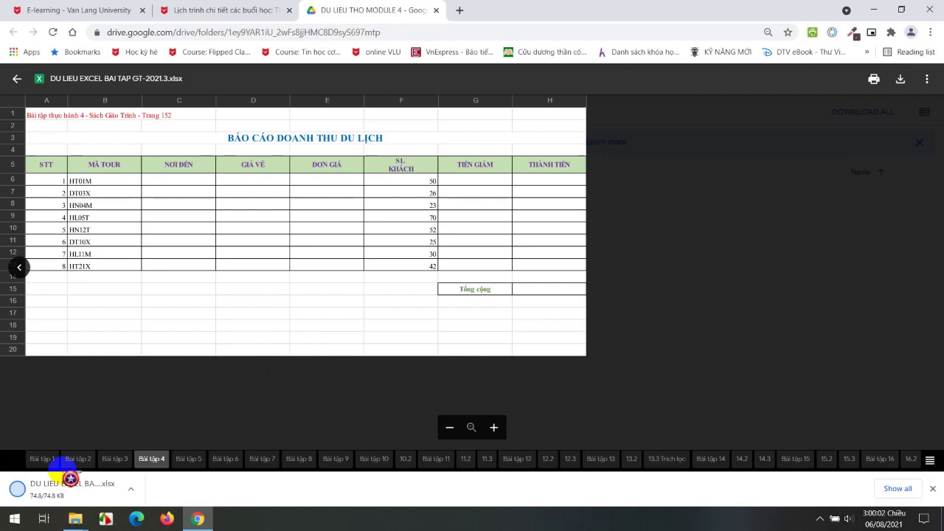
click(130, 489)
click(164, 447)
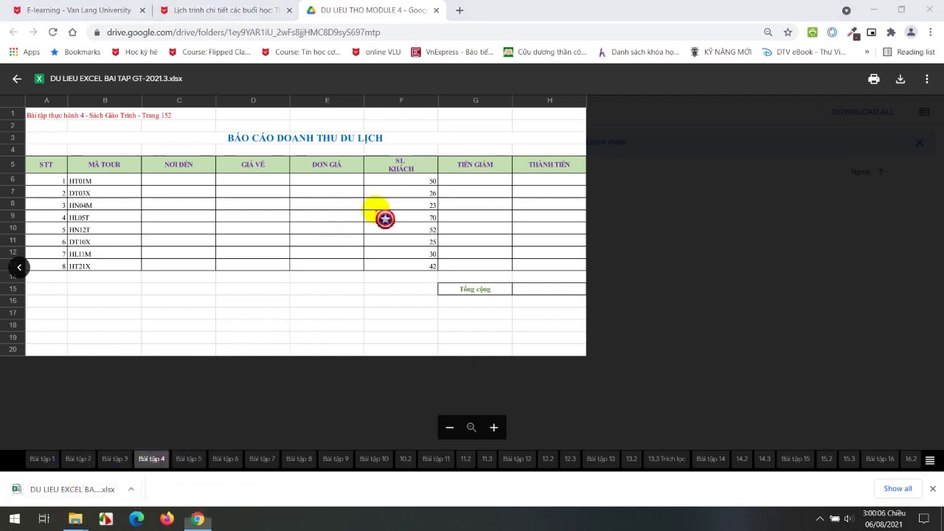
Delete DU LIEU EXCEL BAI TAP GT-2021.3.xlsx from Downloads and return to Chrome.
click(270, 165)
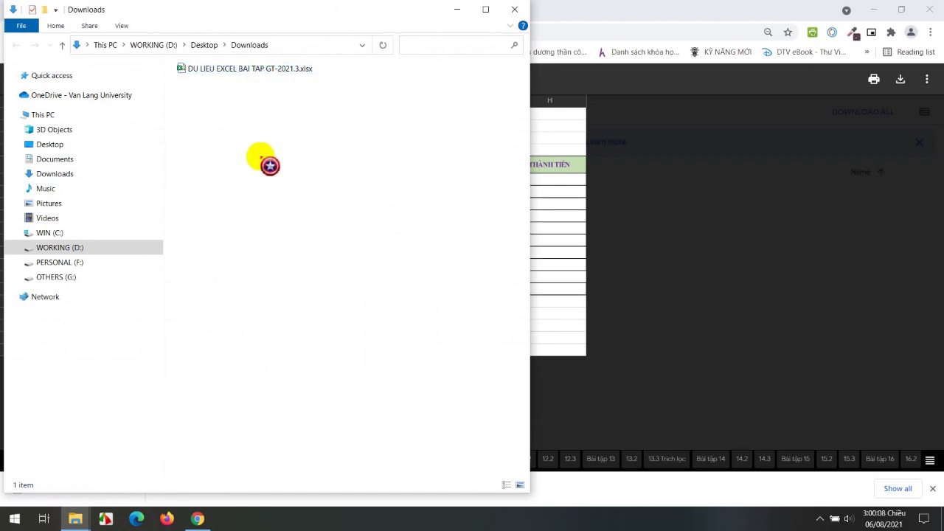
click(264, 72)
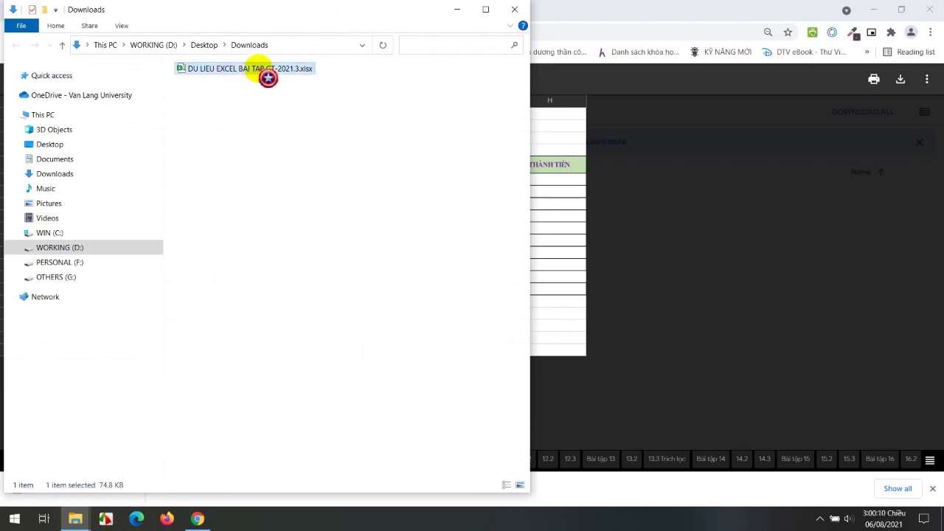
key(Delete)
key(Return)
click(539, 95)
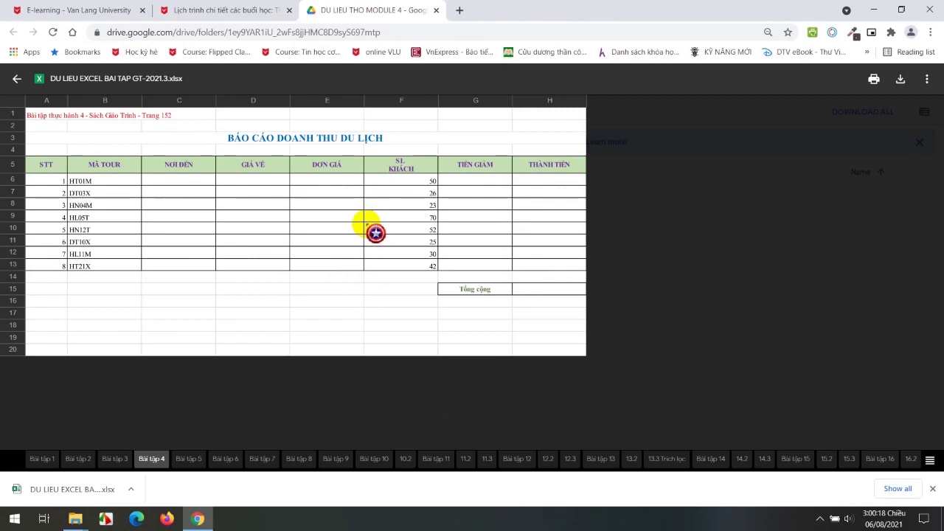
Close the Drive tab and open 'Dữ liệu thô cho Word và Excel' from the Tài liệu học tập section.
click(436, 11)
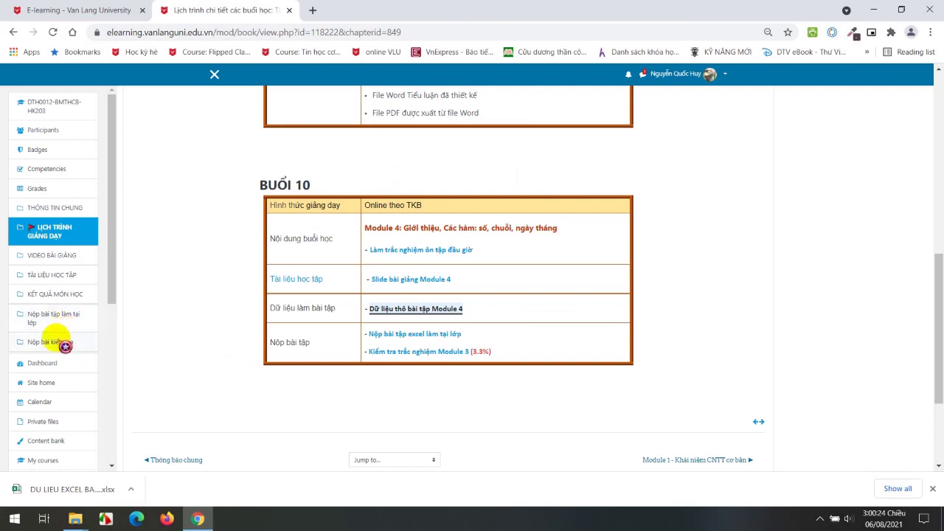
click(56, 276)
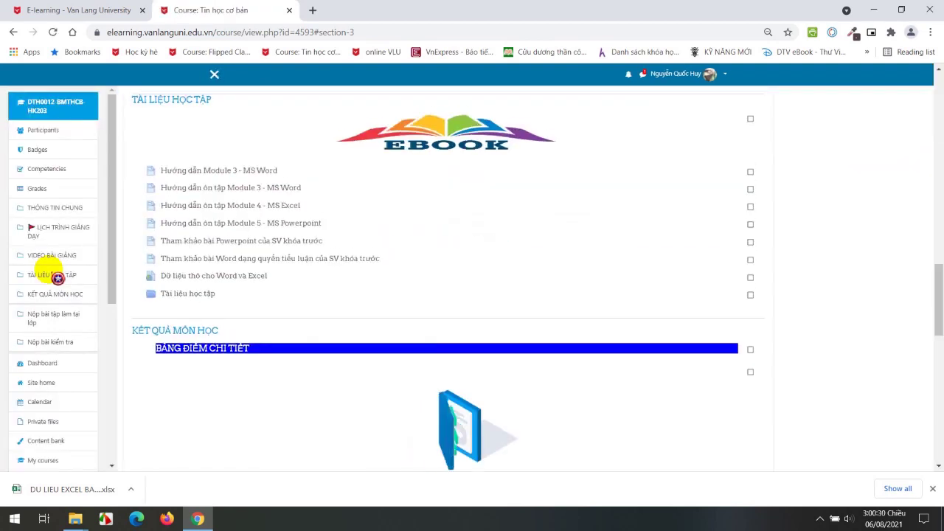
scroll(141, 285, up, 2)
click(251, 399)
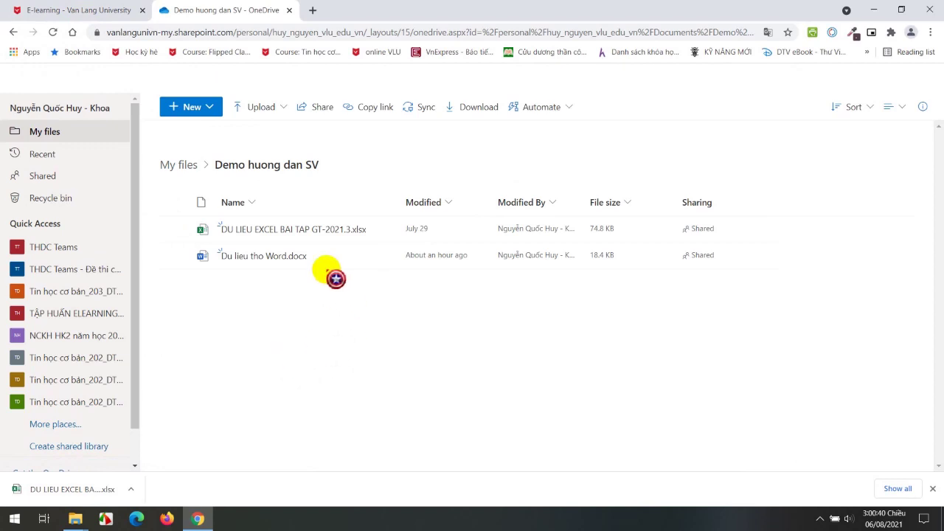
Open DU LIEU EXCEL BAI TAP GT-2021.3.xlsx in a new Excel for the web tab.
click(280, 229)
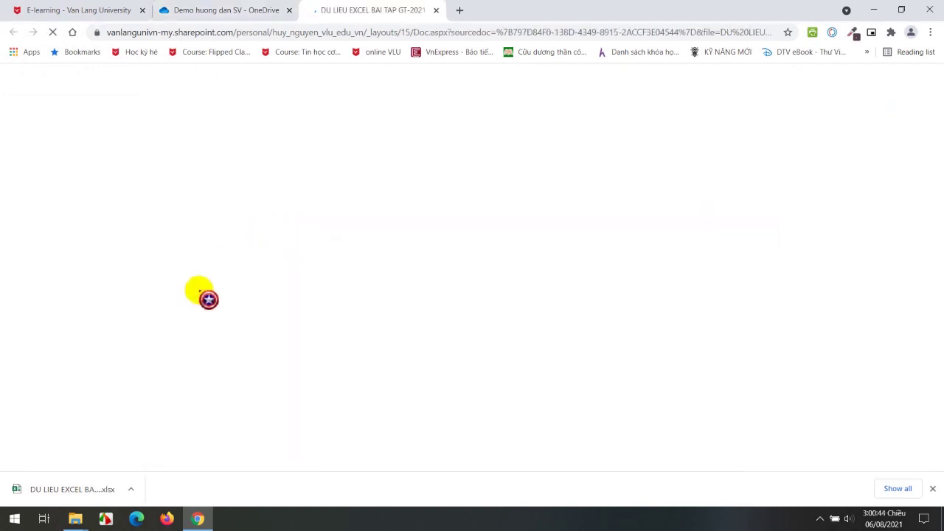
click(235, 12)
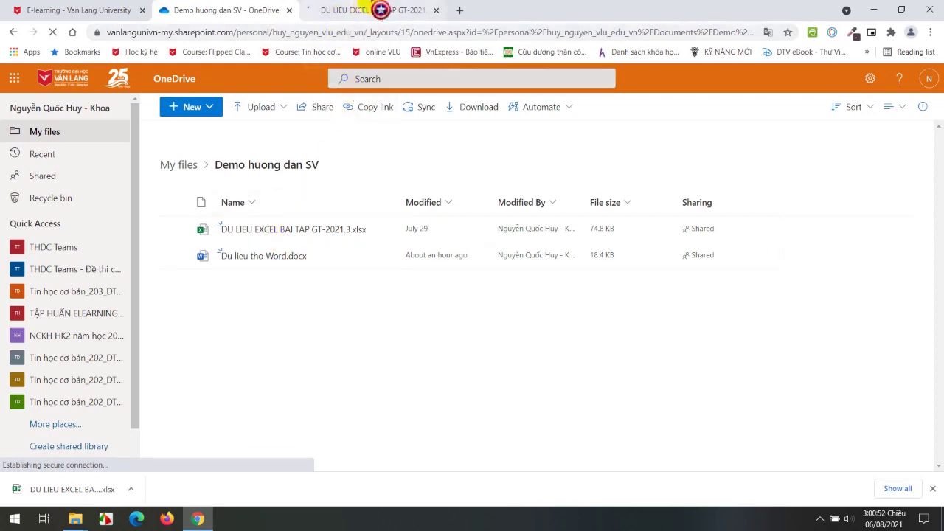
click(367, 11)
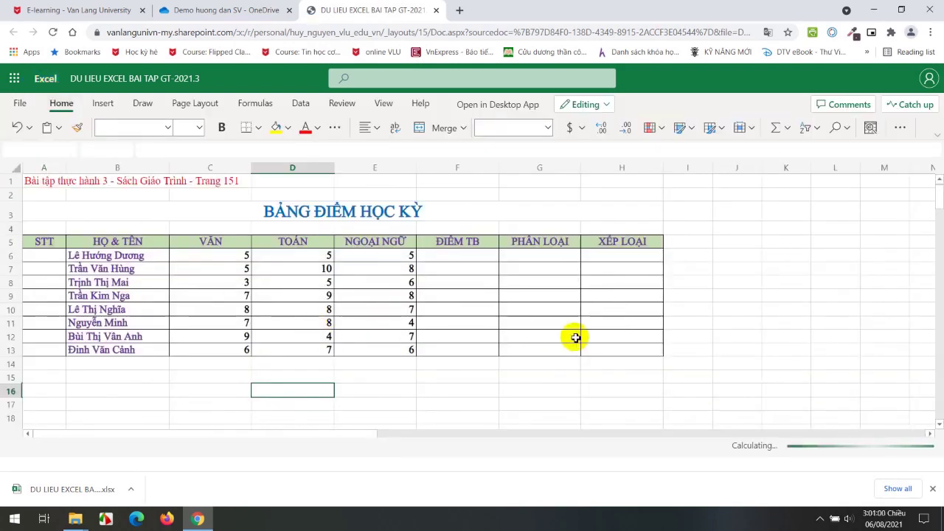
Inspect cells J9, G15 and K8 on Bài tập 3, then go back to the Demo huong dan SV listing.
click(729, 295)
click(561, 372)
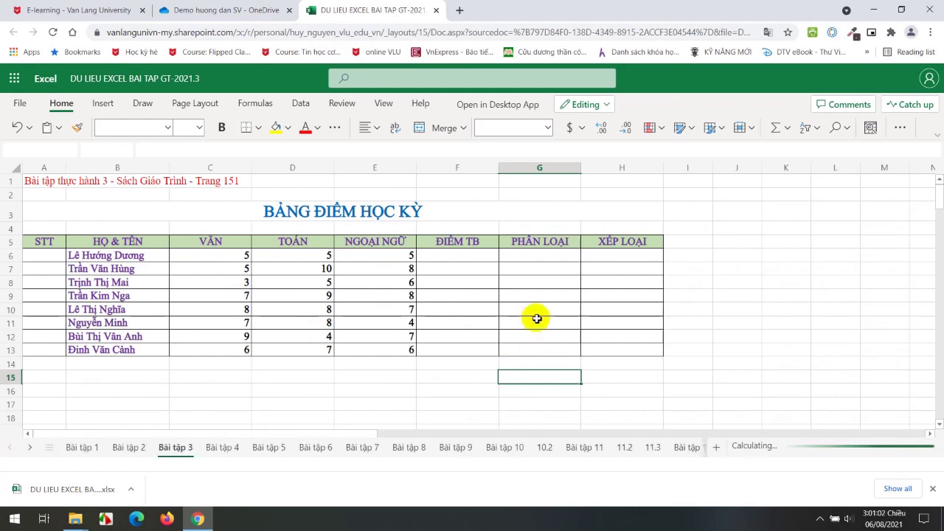
click(769, 279)
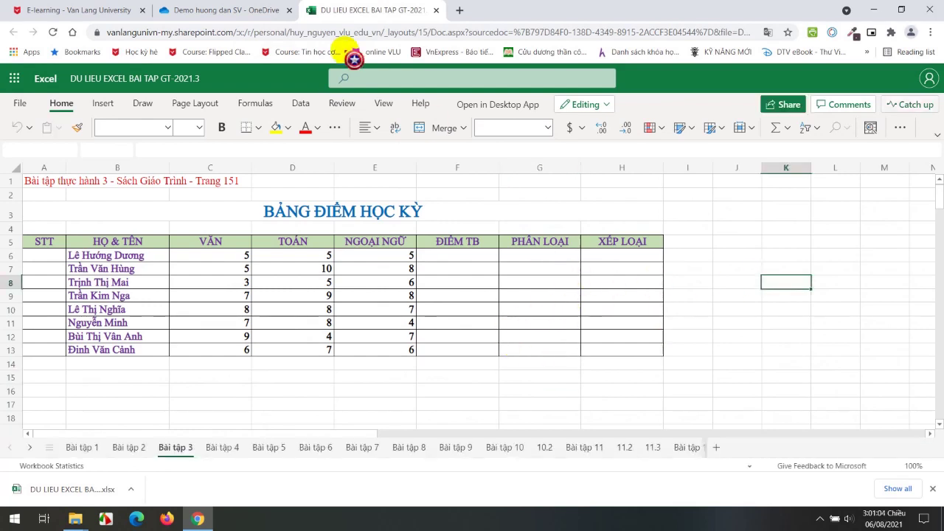
click(235, 12)
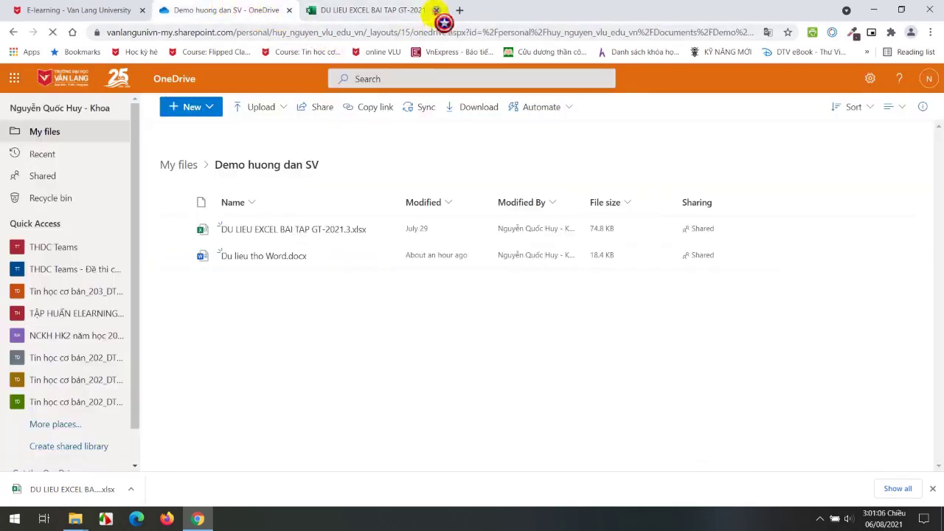
Download DU LIEU EXCEL BAI TAP GT-2021.3.xlsx from OneDrive via the file's actions menu.
mouse_move(385, 231)
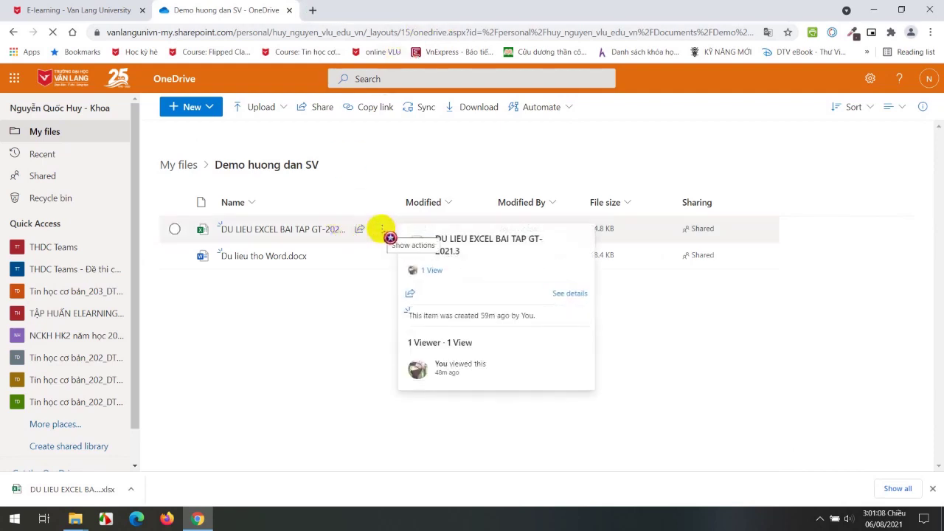
click(382, 231)
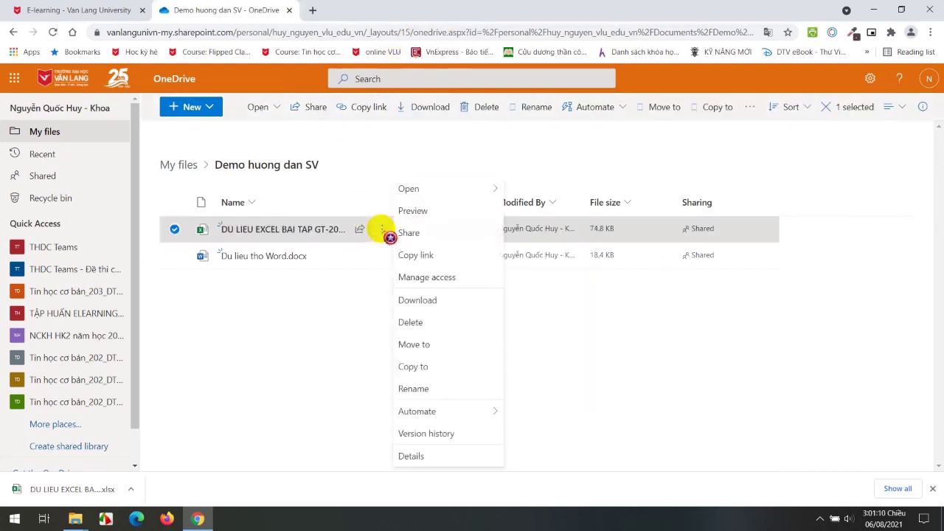
click(420, 302)
click(933, 488)
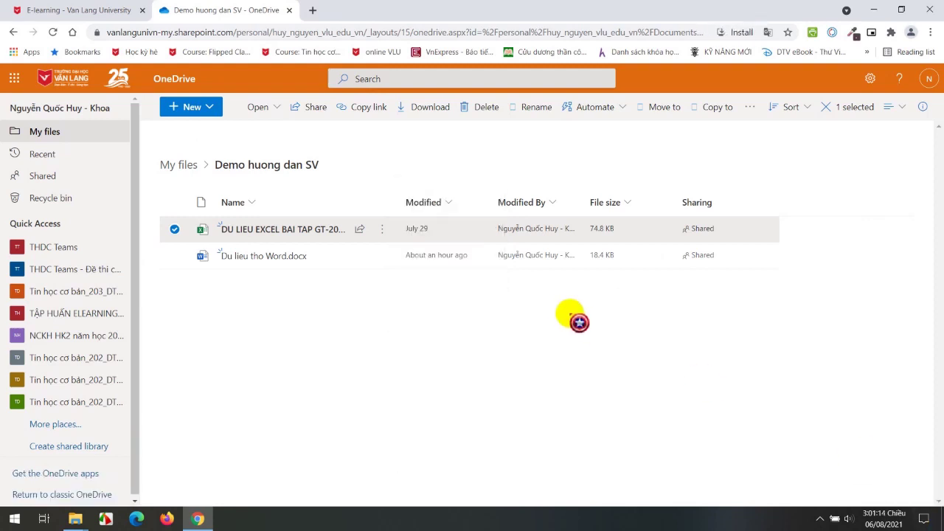
click(381, 229)
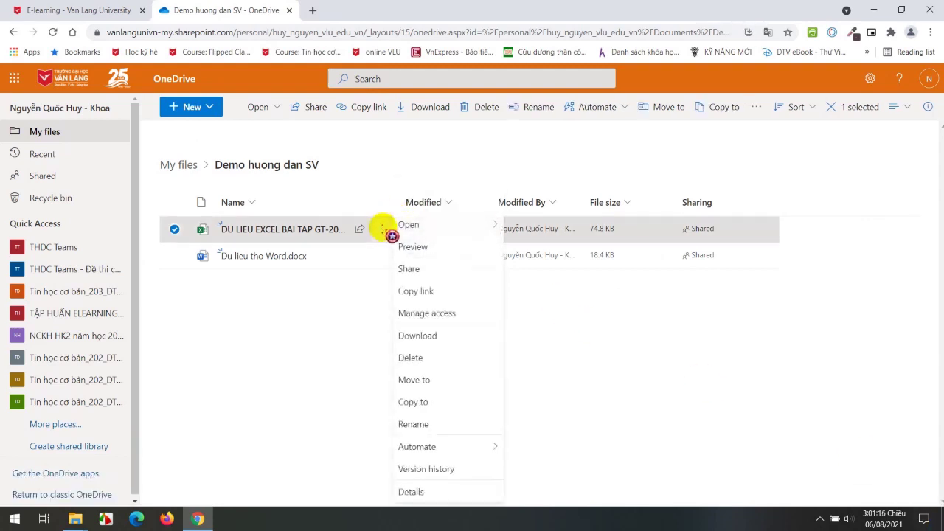
click(417, 336)
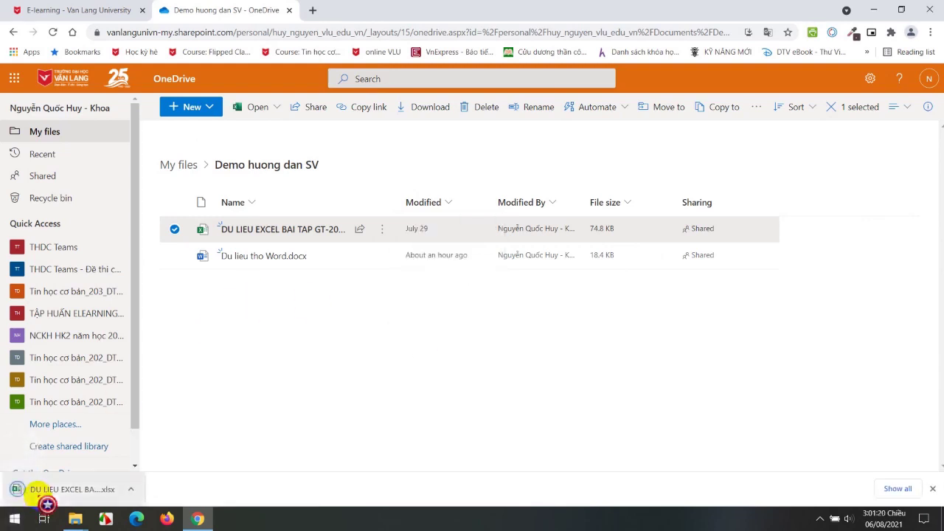
Show the downloaded workbook in Downloads, delete it, and return to the browser.
click(130, 493)
click(169, 450)
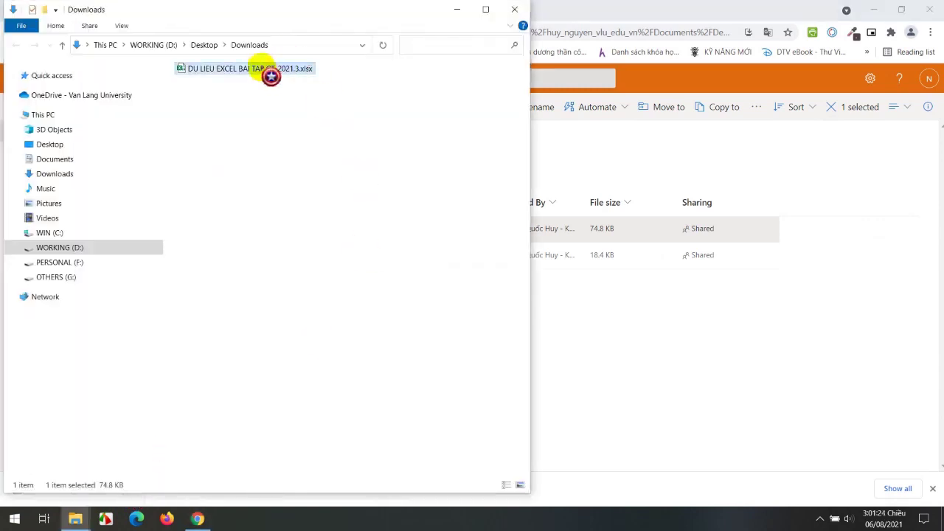
click(276, 135)
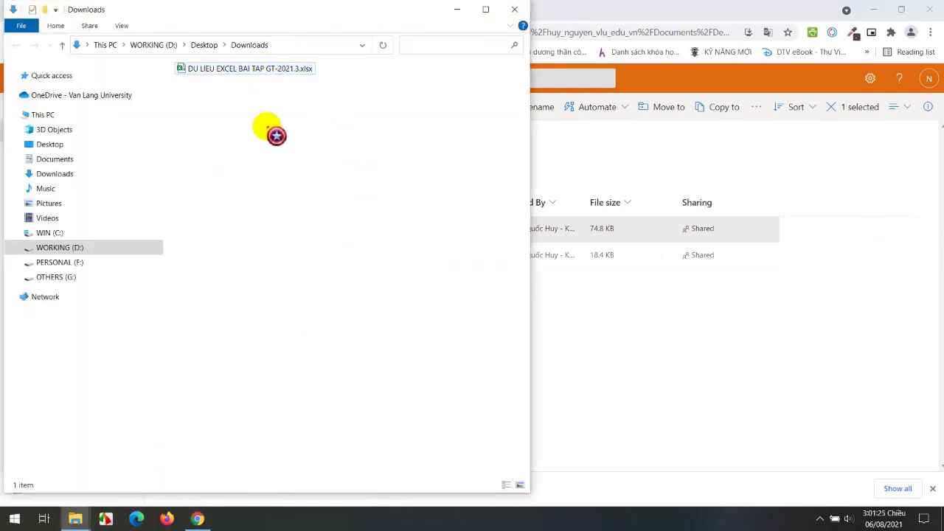
click(263, 69)
key(Delete)
key(Return)
click(611, 405)
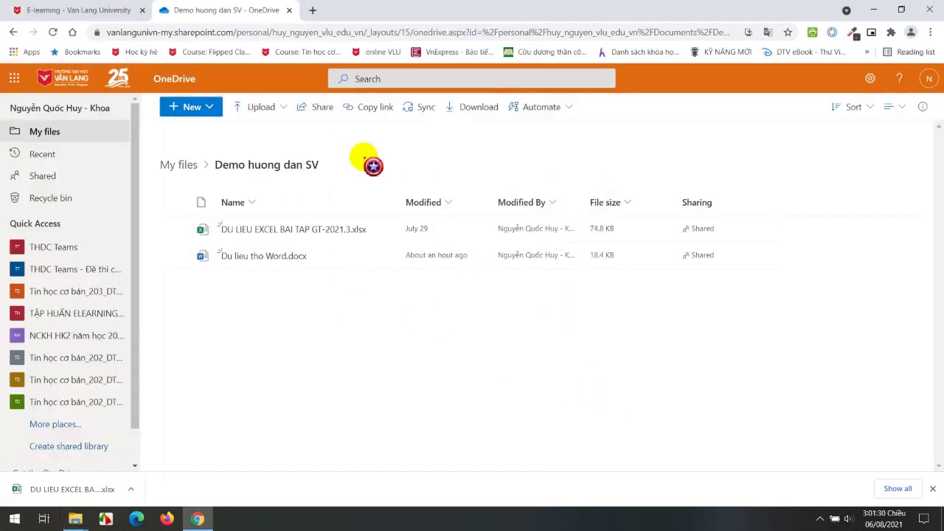
Close the downloads bar and open the Tài liệu học tập folder on the course page, downloading it as a zip.
click(136, 11)
click(211, 9)
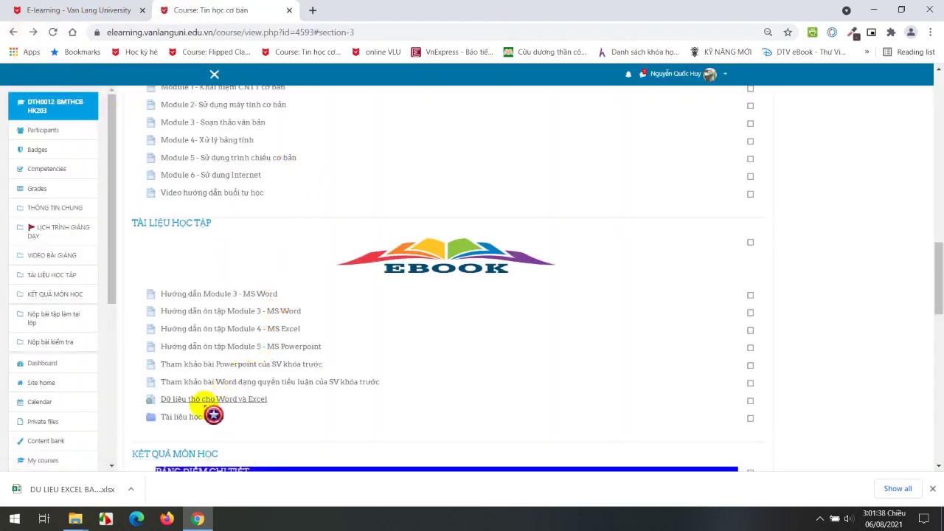
click(932, 488)
click(187, 418)
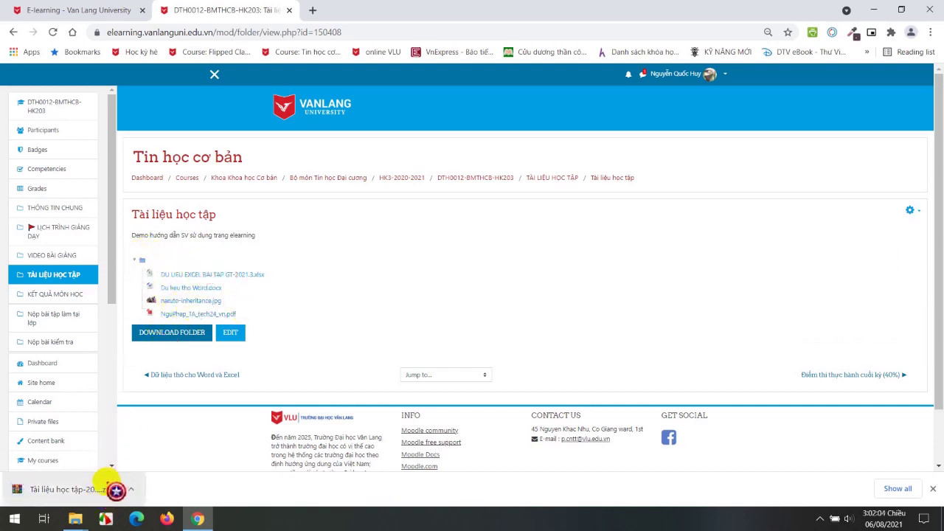
Locate Tài liệu học tập-20210806.zip in Downloads, then return to the course folder page.
click(131, 489)
click(156, 450)
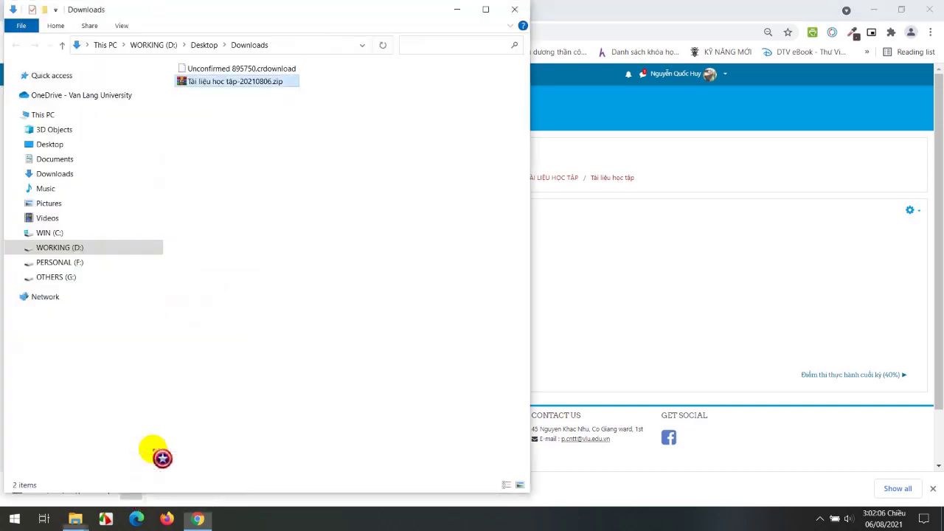
click(281, 172)
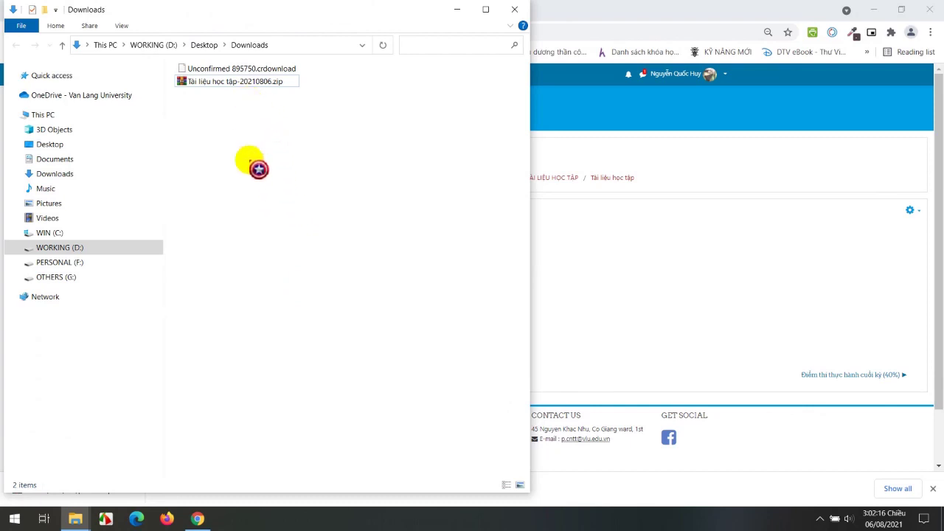
click(607, 9)
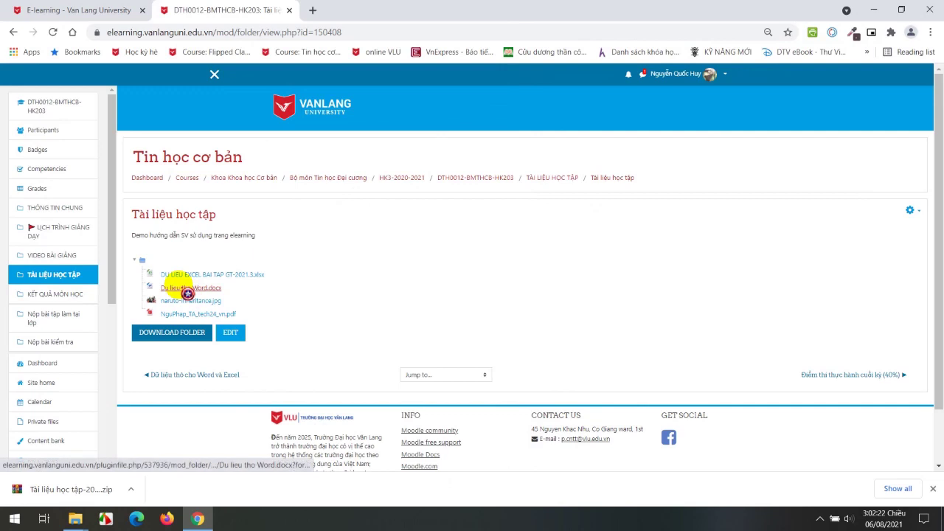
Download Du lieu tho Word.docx and show it in the Downloads folder.
click(186, 287)
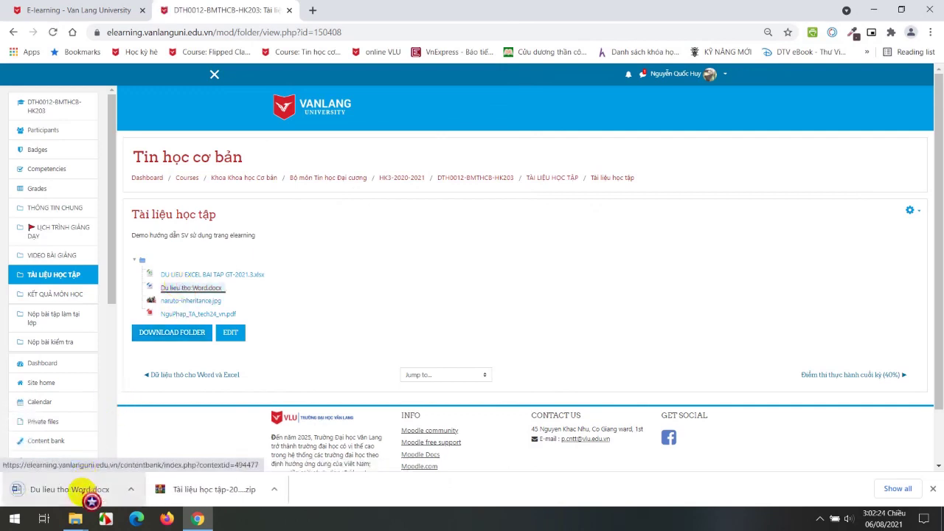
click(131, 489)
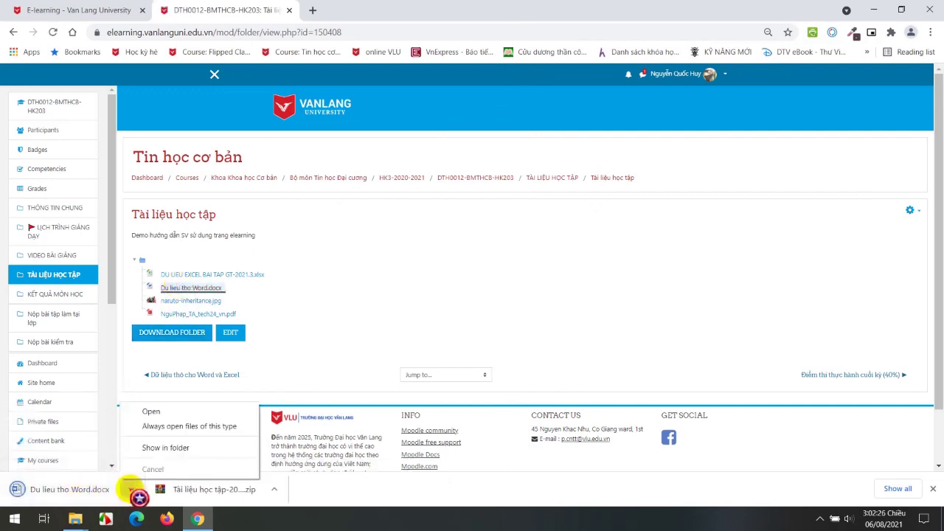
click(151, 448)
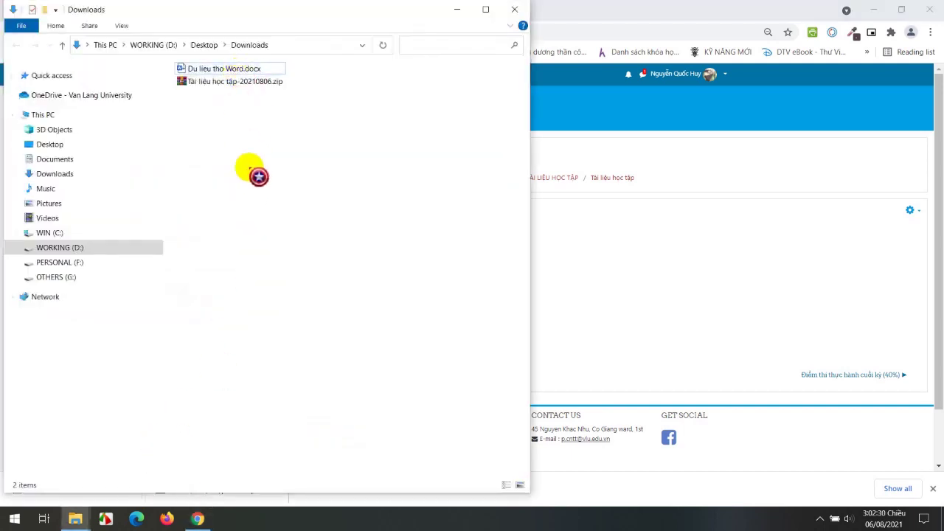
Send both downloaded files to the Recycle Bin, then return to the Tài liệu học tập folder page.
drag(279, 148, 214, 68)
key(Delete)
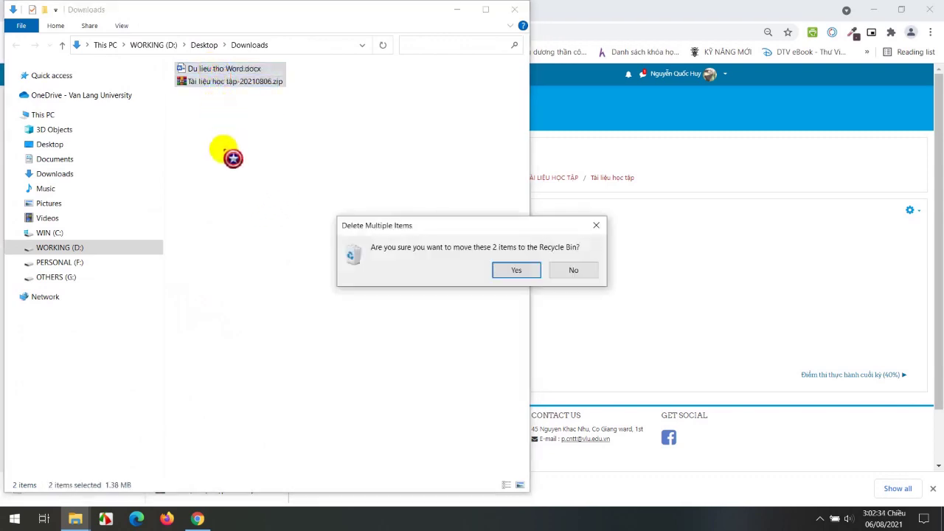
key(Return)
click(585, 10)
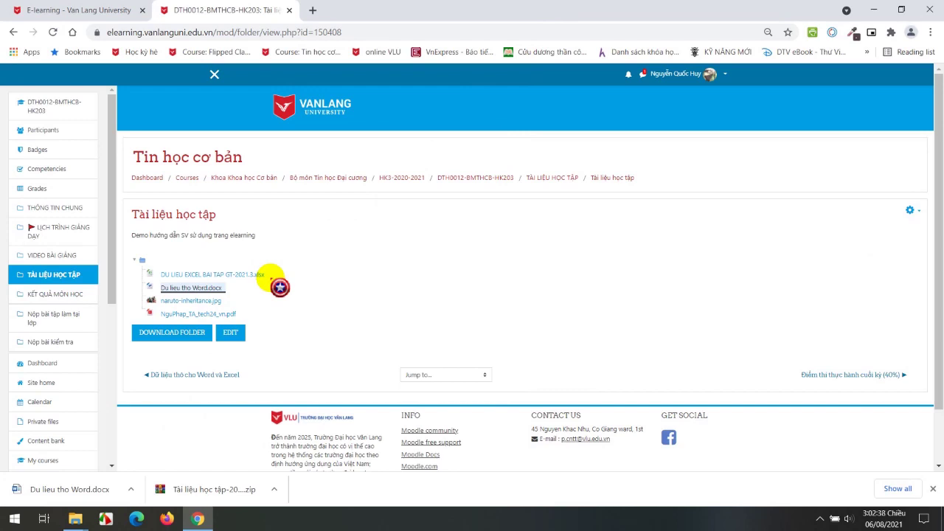
Dismiss Chrome's finished downloads list and go back to the Tin học cơ bản course home page.
click(932, 488)
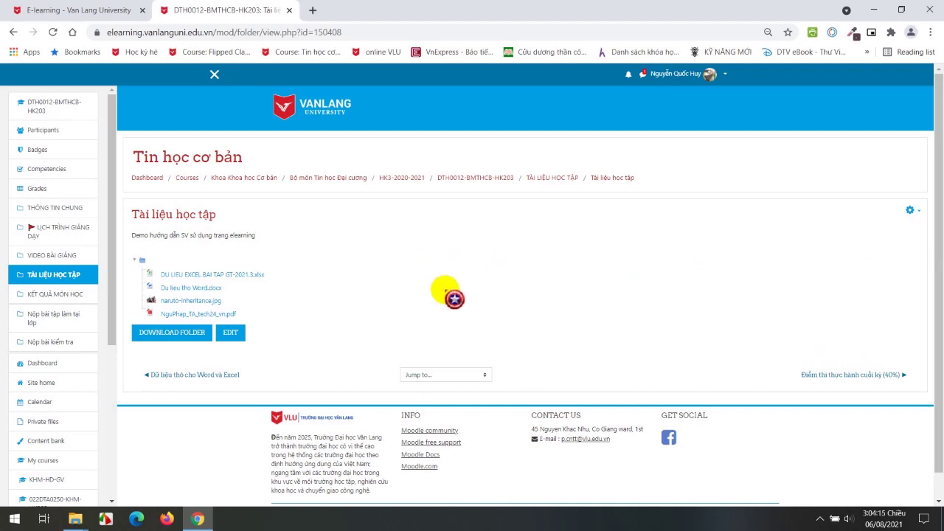
click(195, 275)
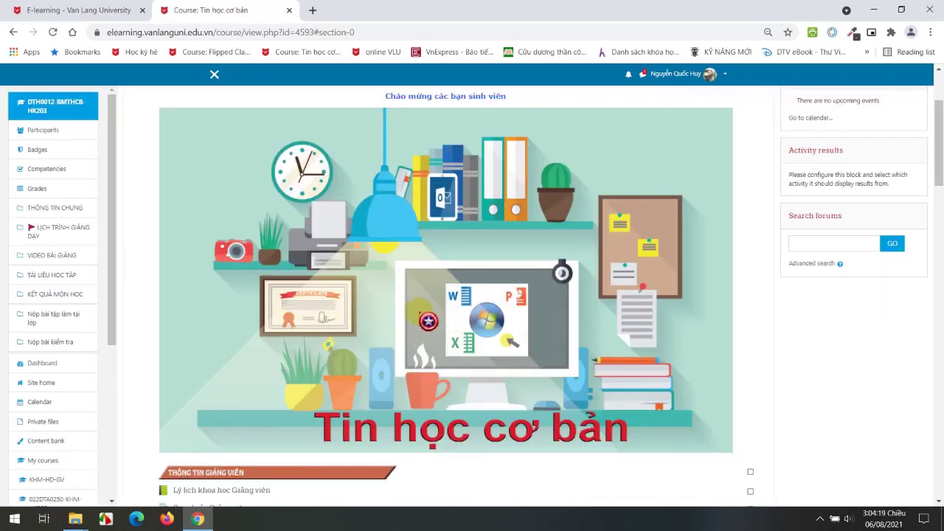
drag(935, 156, 936, 131)
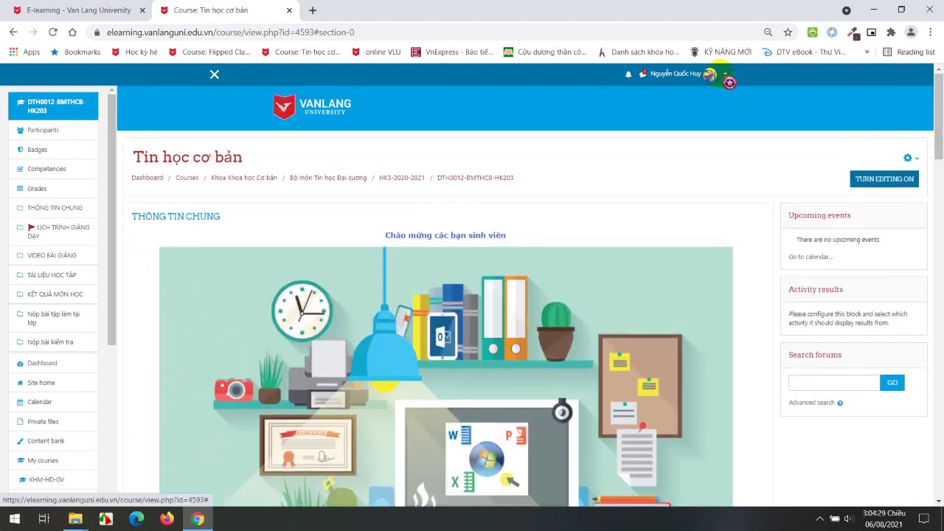
Switch the course role to Student through the user menu.
click(725, 75)
click(697, 191)
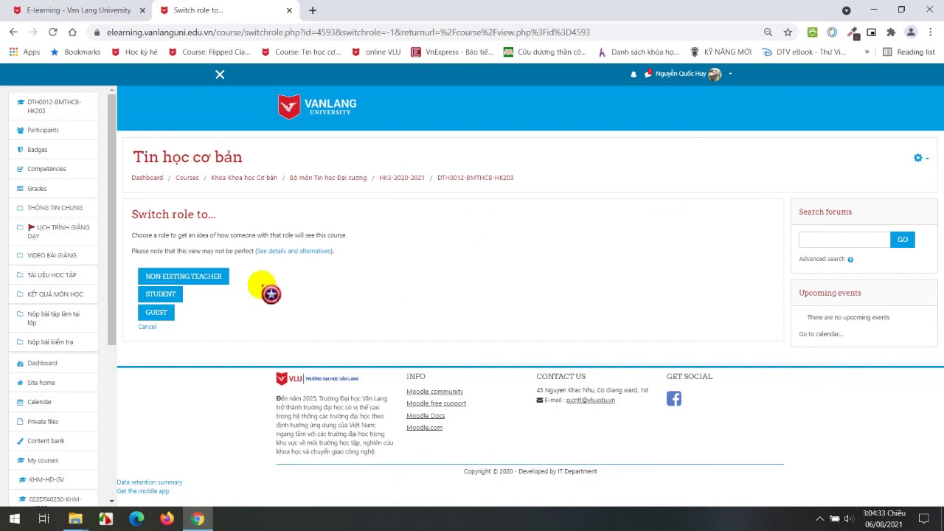
click(167, 298)
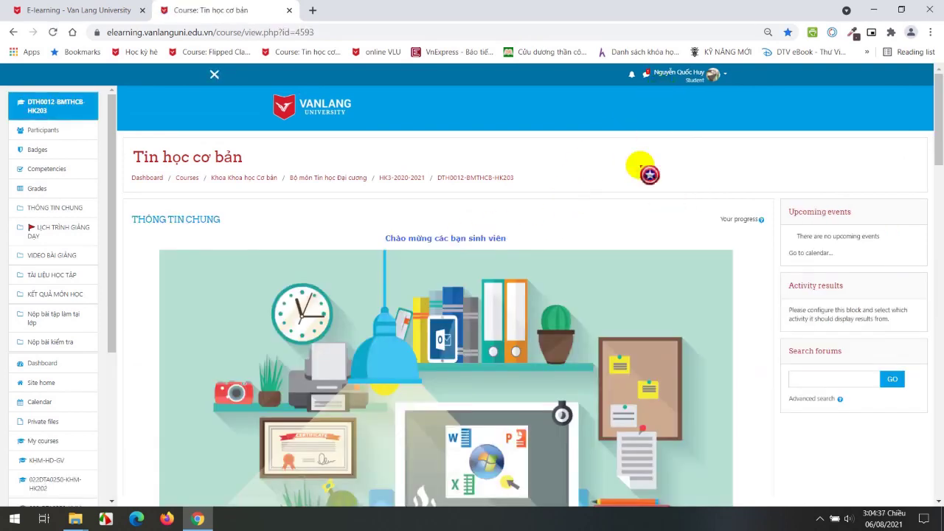
Scroll to Nộp bài kiểm tra and open the Word mẫu tiểu luận (7%) assignment.
scroll(569, 302, down, 3)
scroll(568, 302, down, 7)
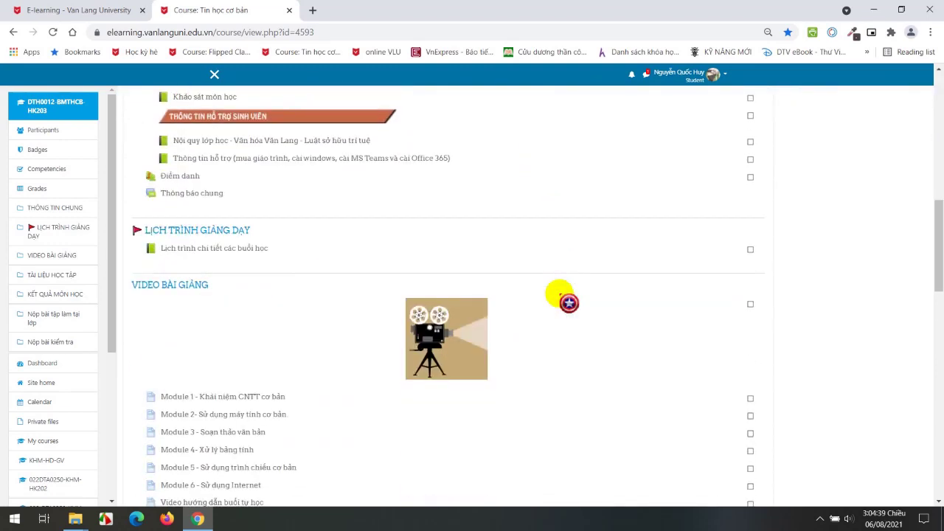
scroll(568, 302, down, 4)
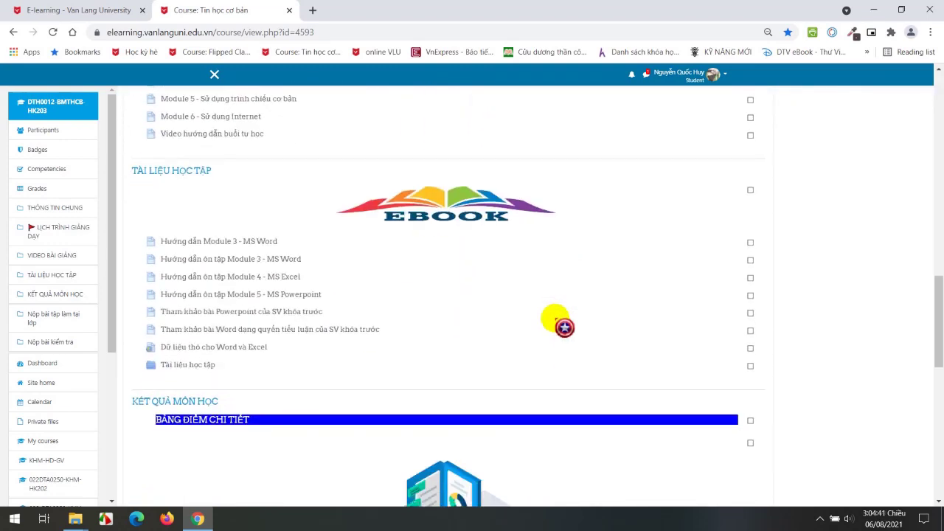
scroll(560, 319, down, 4)
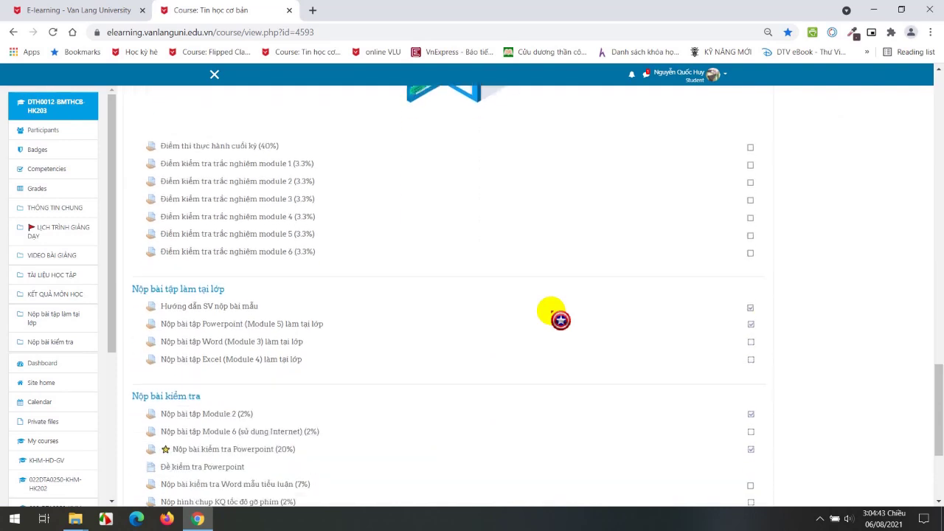
scroll(560, 319, down, 2)
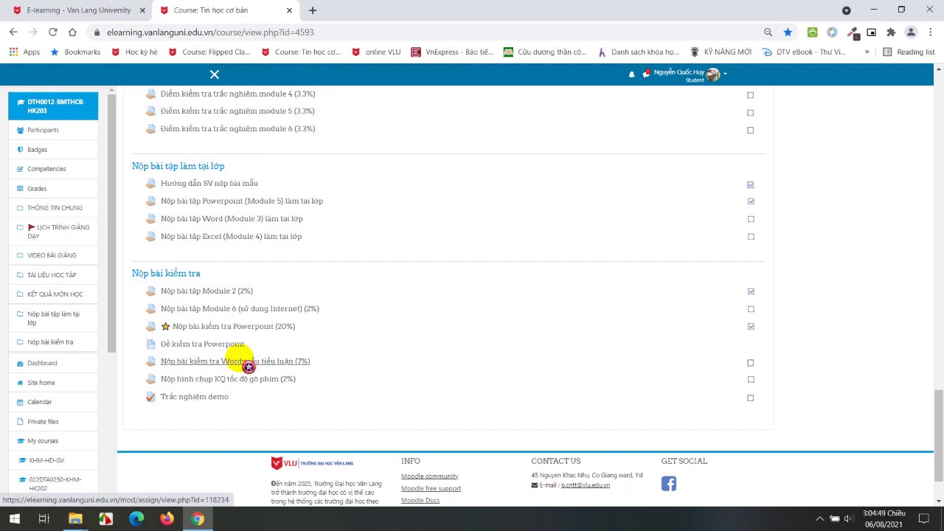
click(243, 361)
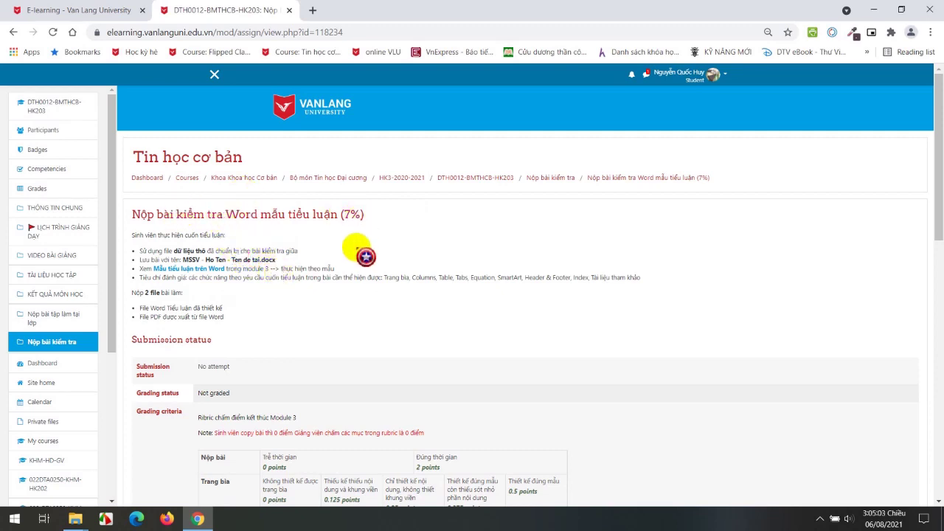
Highlight the No attempt submission status and the Not graded grading status.
scroll(379, 293, down, 1)
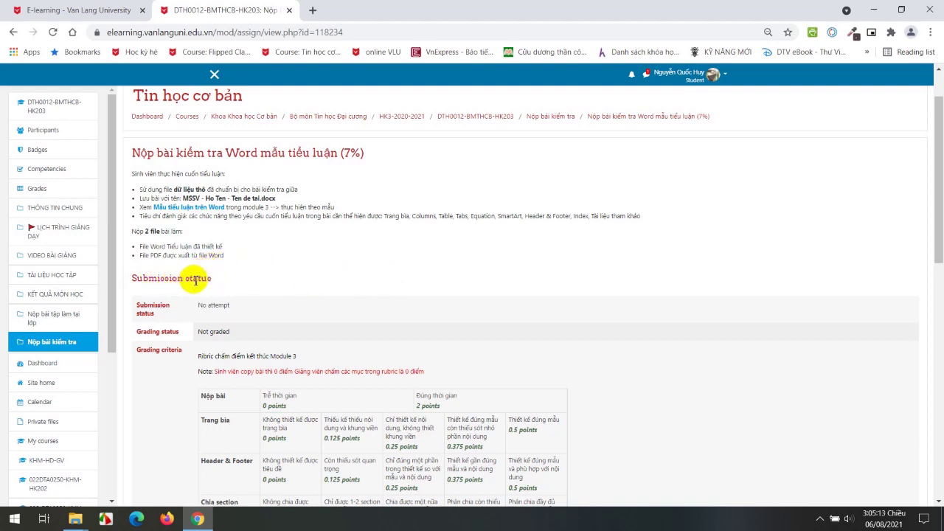
drag(199, 304, 238, 308)
click(232, 306)
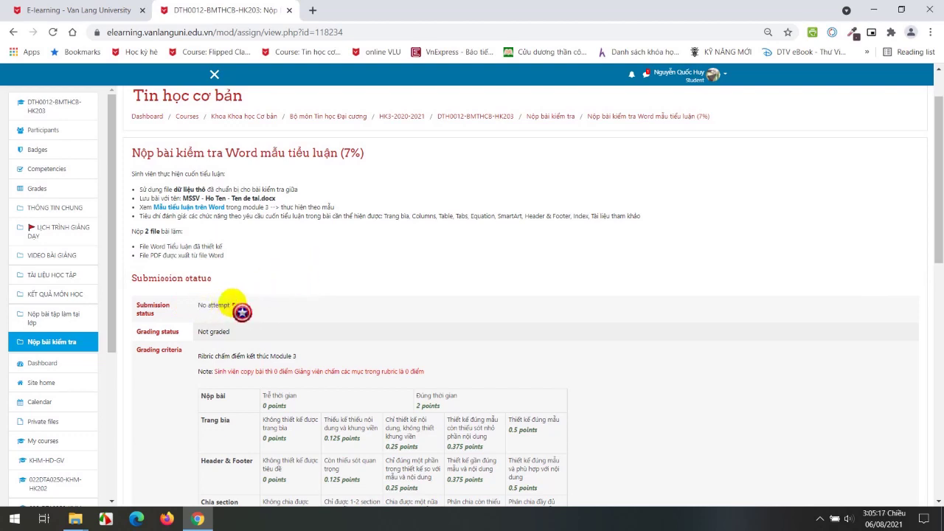
click(181, 319)
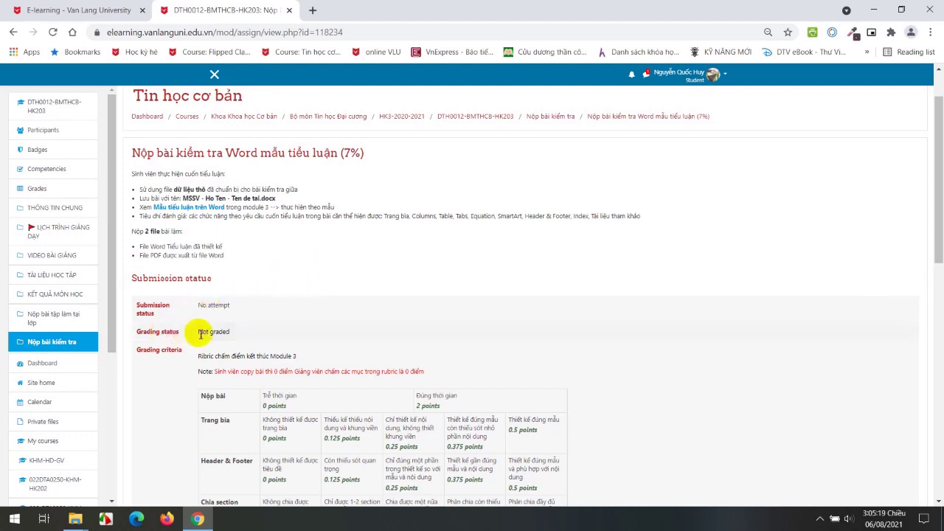
drag(198, 332, 244, 338)
click(287, 333)
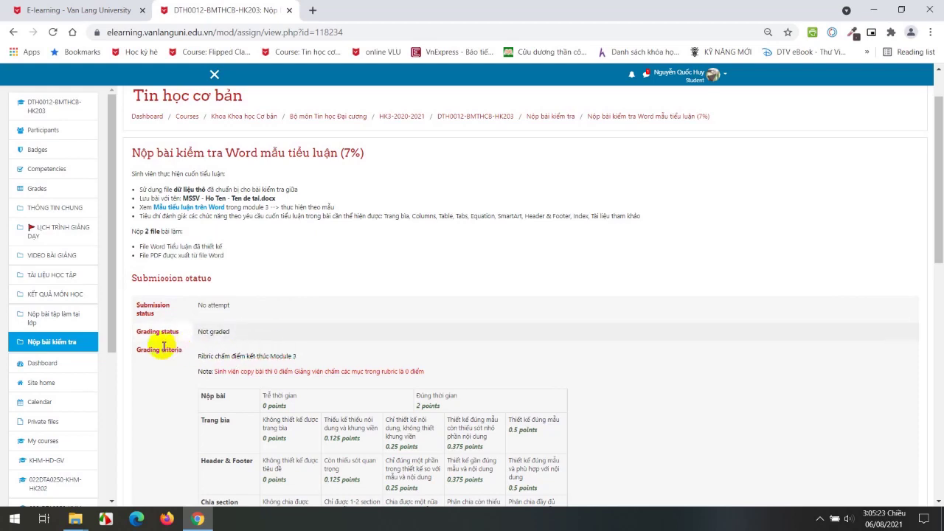
Scroll through the Module 3 rubric, from Trang bìa to Tài liệu tham khảo.
scroll(152, 345, down, 1)
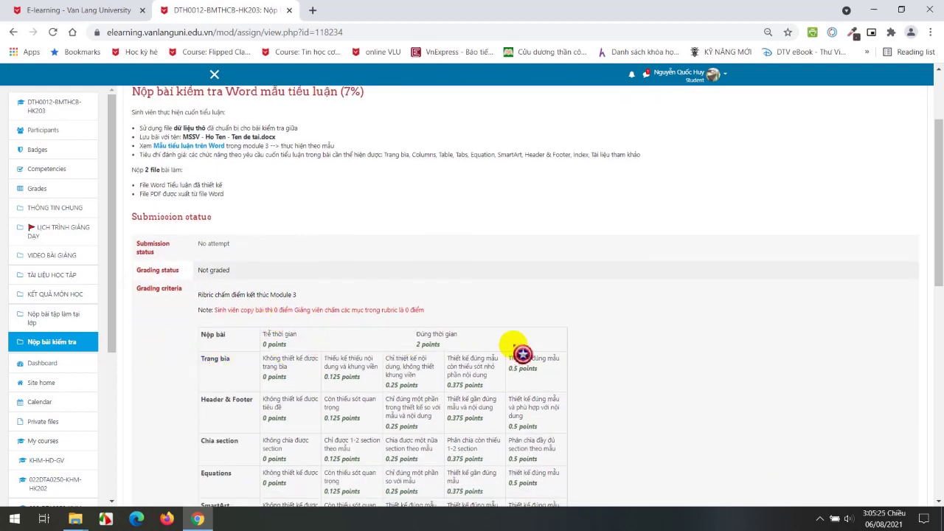
scroll(514, 354, down, 4)
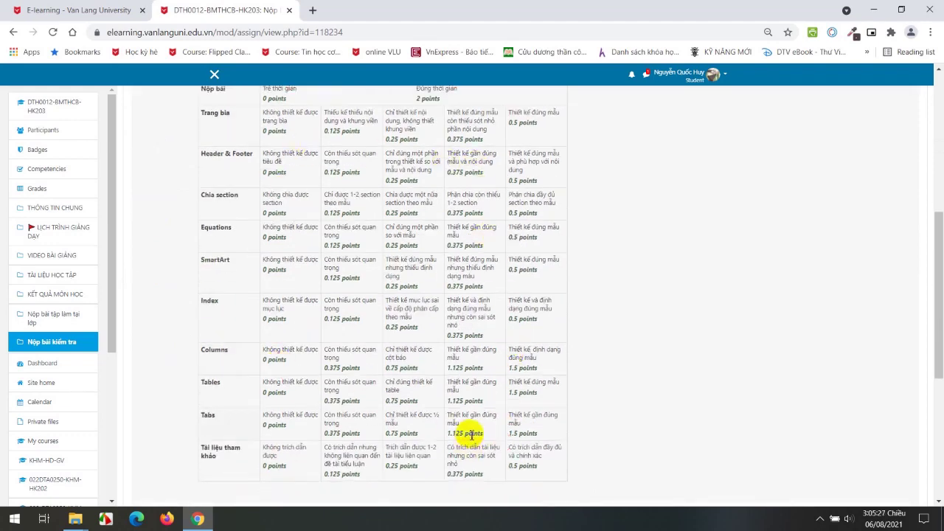
scroll(471, 434, down, 3)
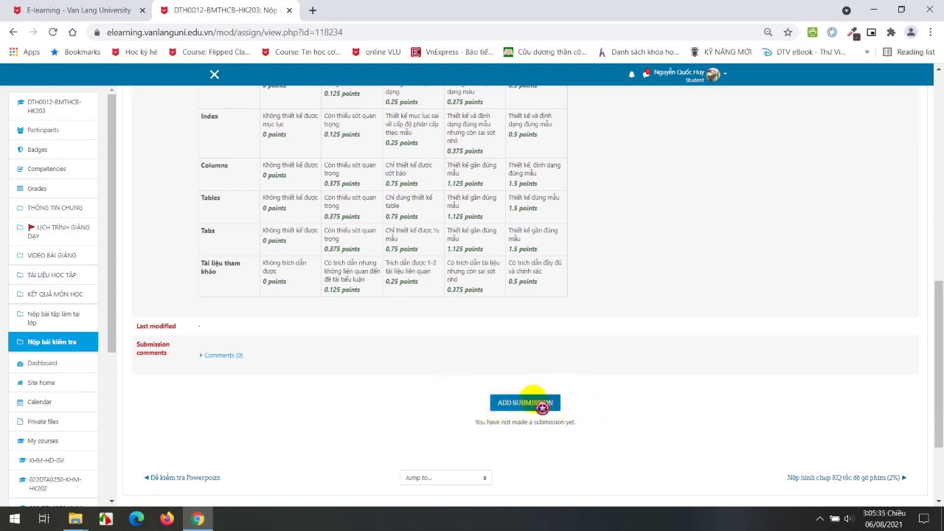
Start Add submission and highlight the two-file limit and the accepted file types.
click(534, 402)
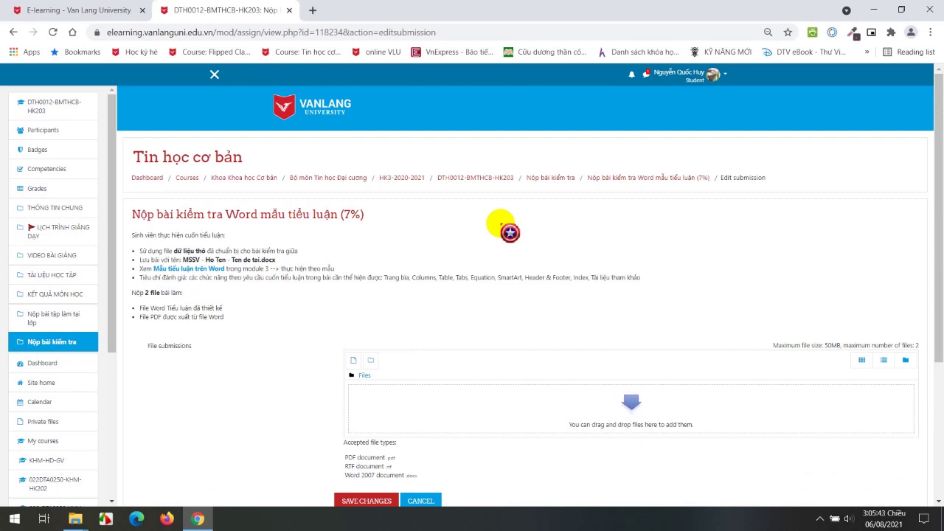
scroll(510, 233, down, 1)
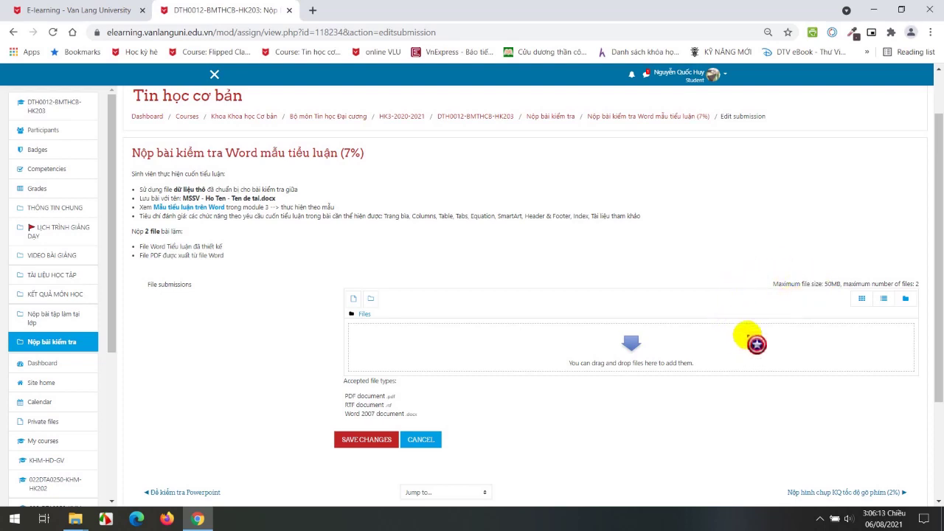
drag(860, 285, 927, 288)
click(896, 243)
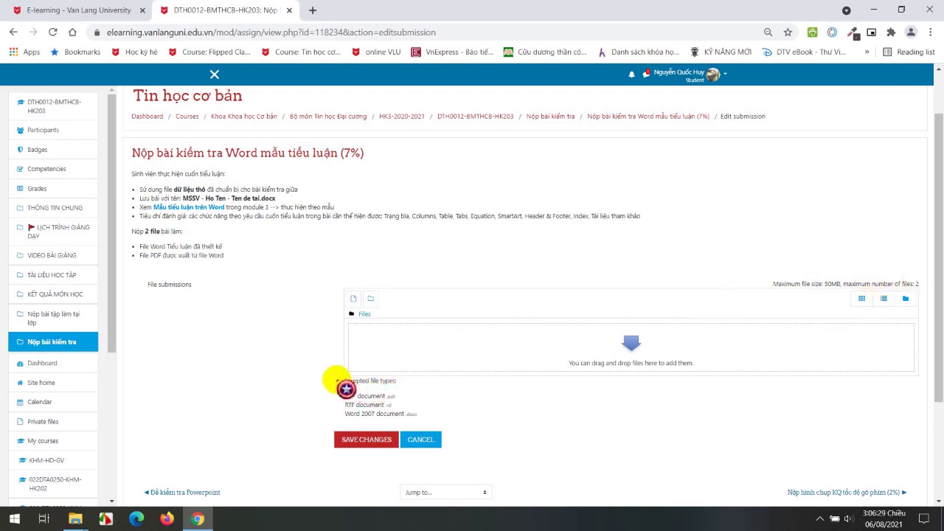
drag(346, 388, 400, 400)
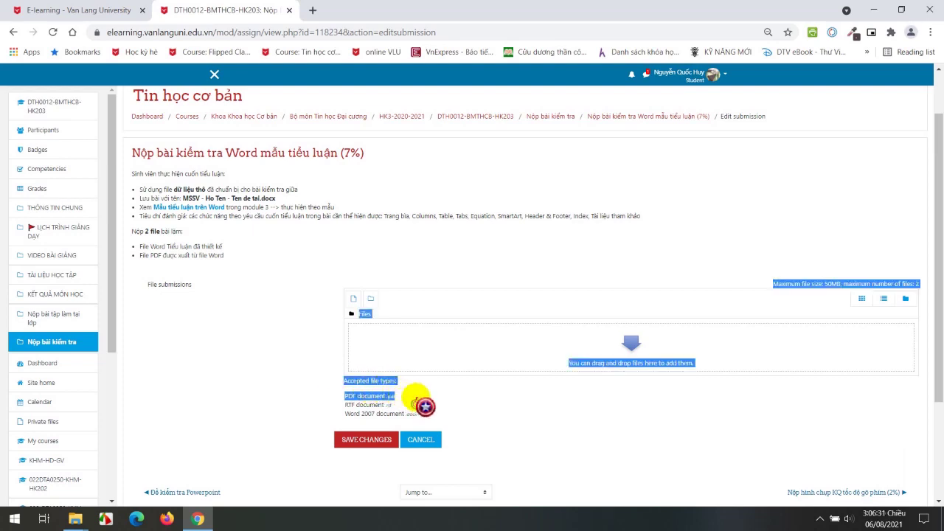
click(453, 415)
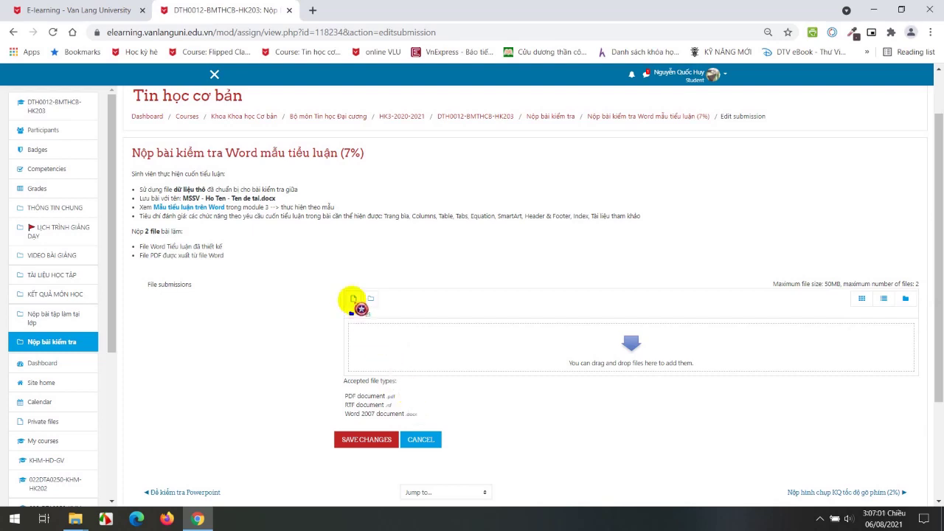
Upload NguPhap_TA_tech24_vn.pdf through the File picker's Upload a file option.
click(353, 299)
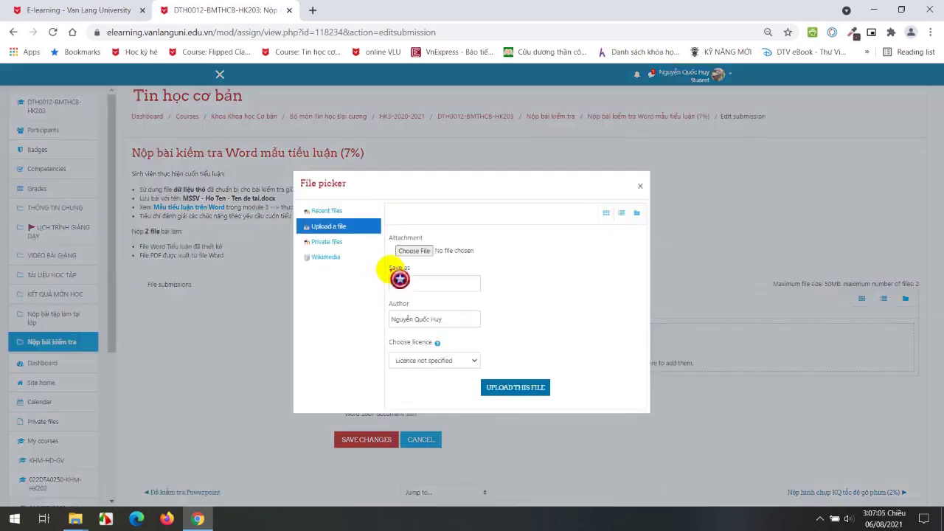
click(415, 251)
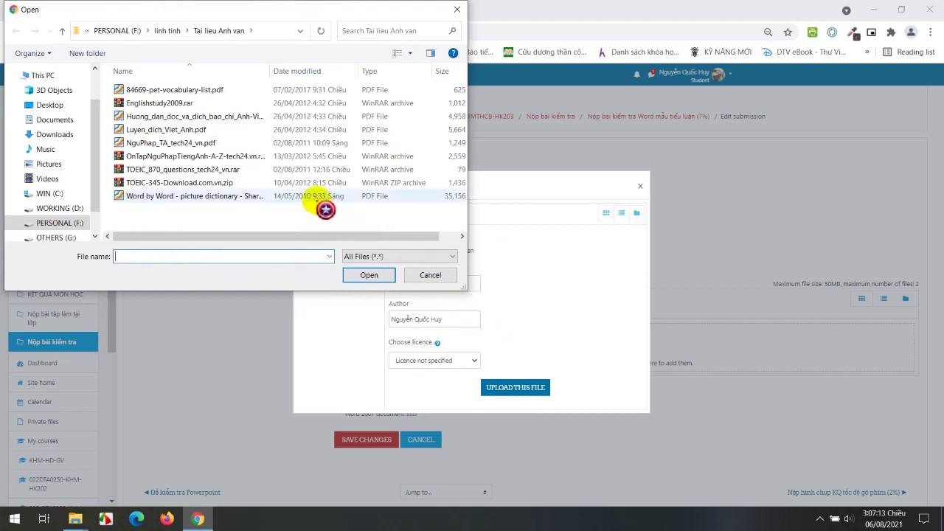
click(225, 143)
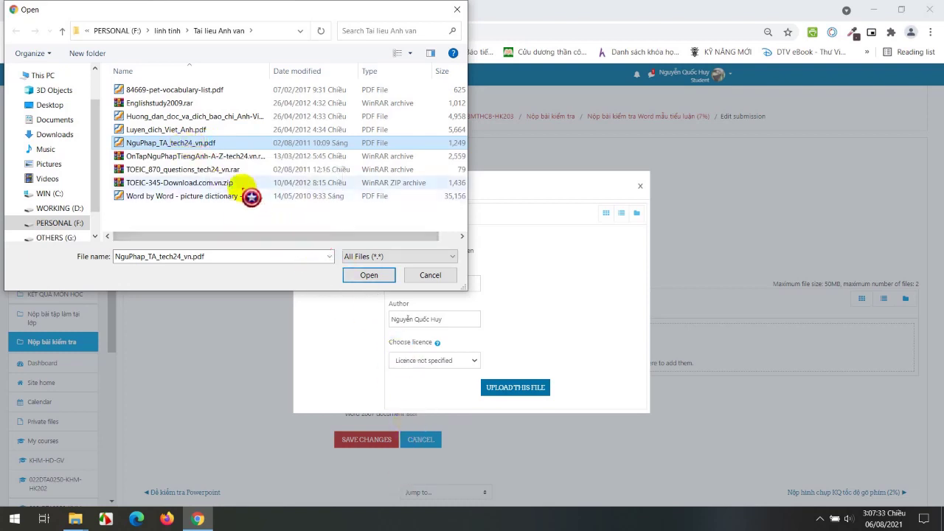
click(368, 275)
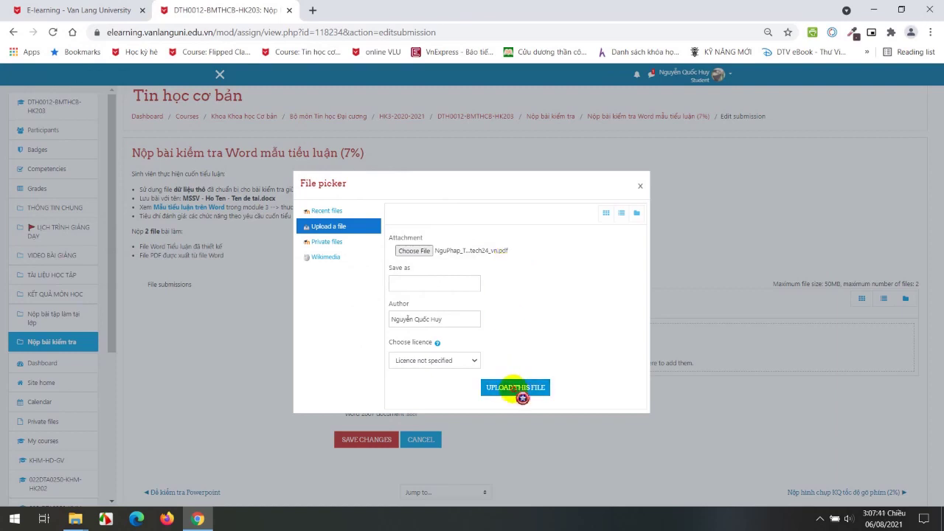
click(517, 388)
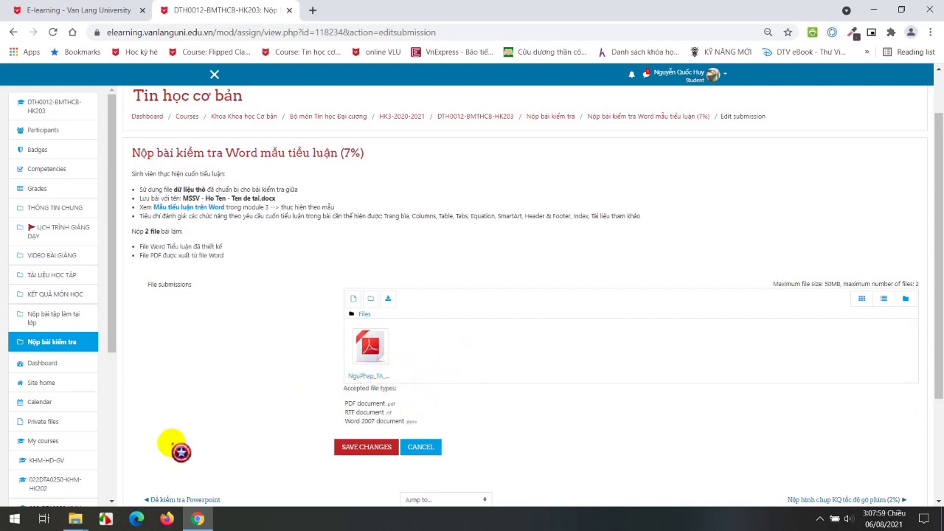
Launch Word and write 'Xin chào Văn Lang' in a new blank document.
click(264, 523)
key(super)
text(word)
key(Return)
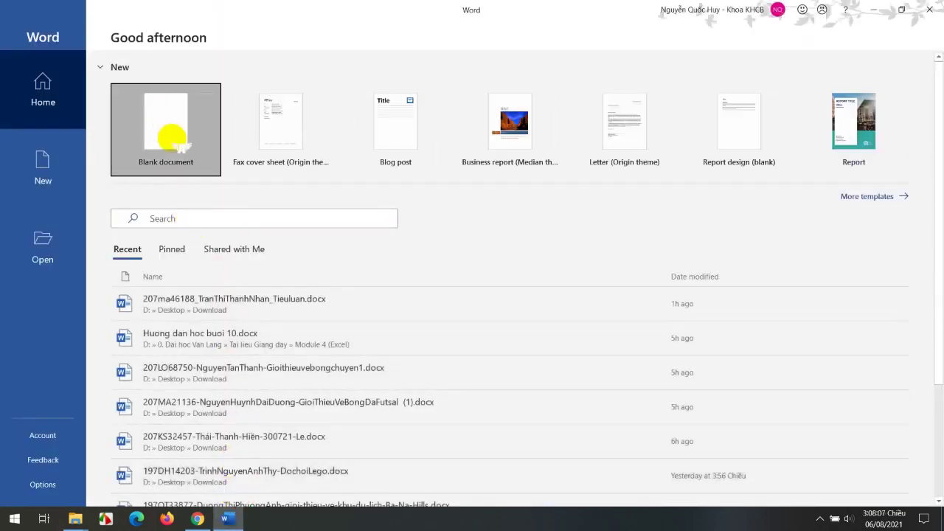
click(166, 162)
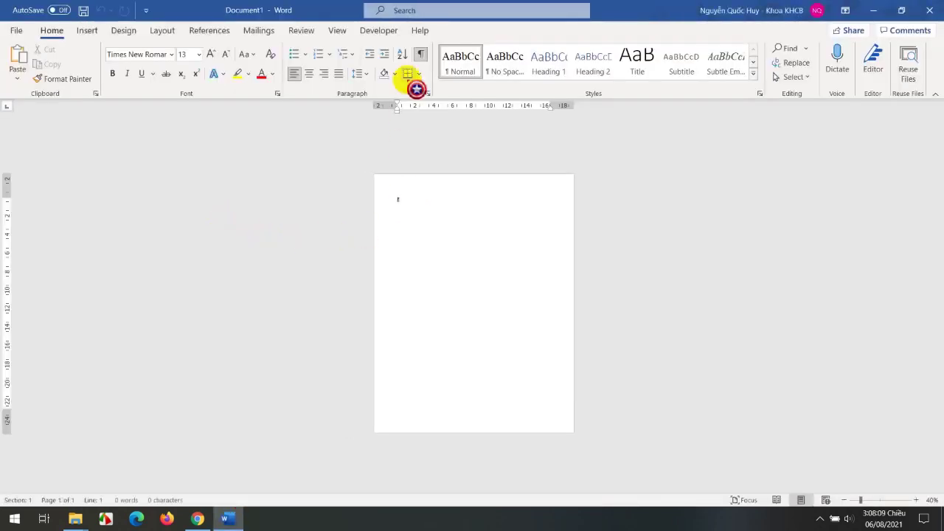
scroll(366, 408, up, 7)
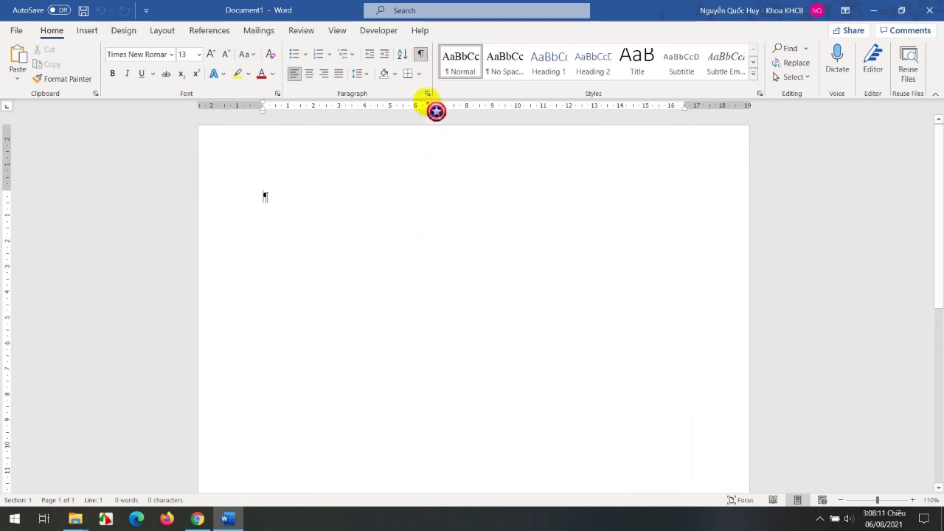
click(420, 53)
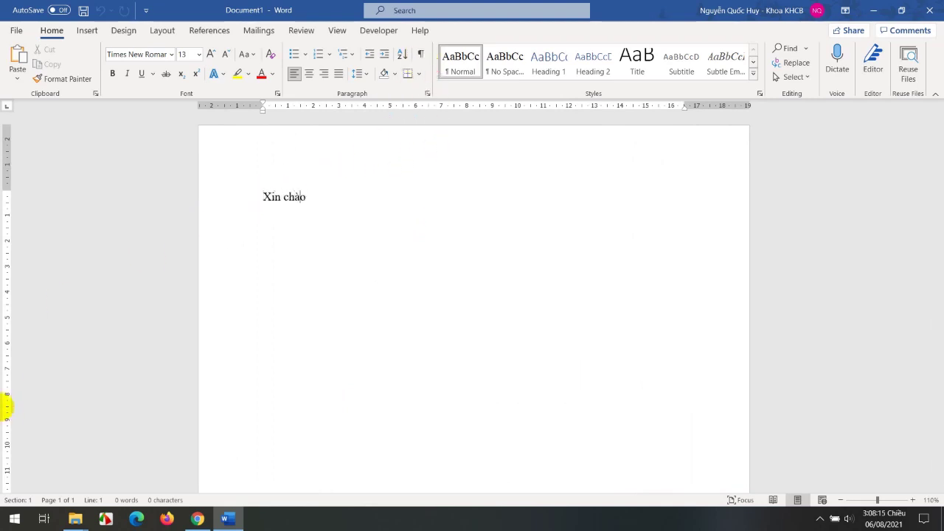
text(g)
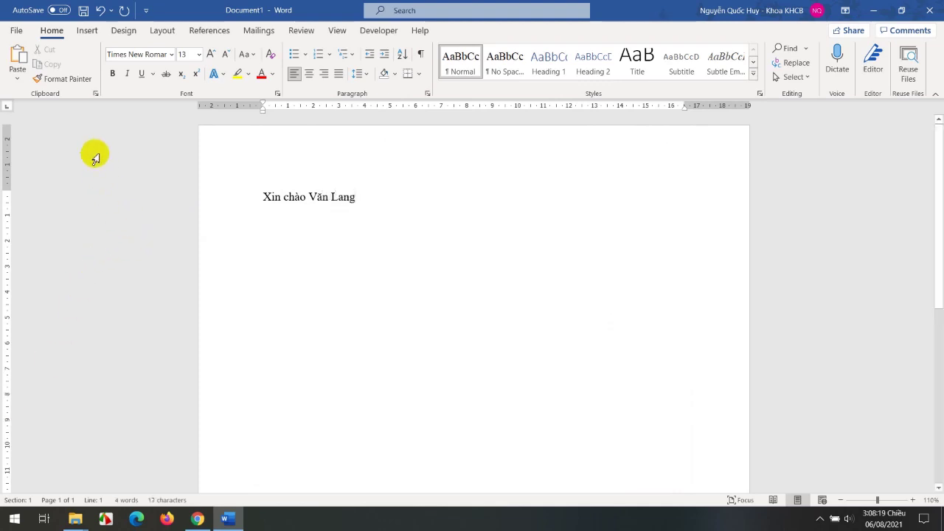
Save the document as Test.docx in the Download folder and close Word.
click(83, 11)
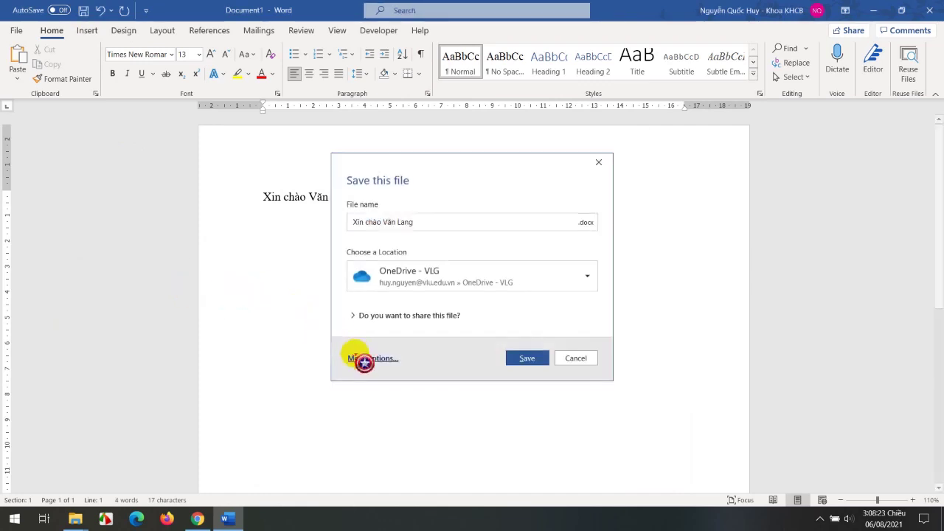
click(362, 357)
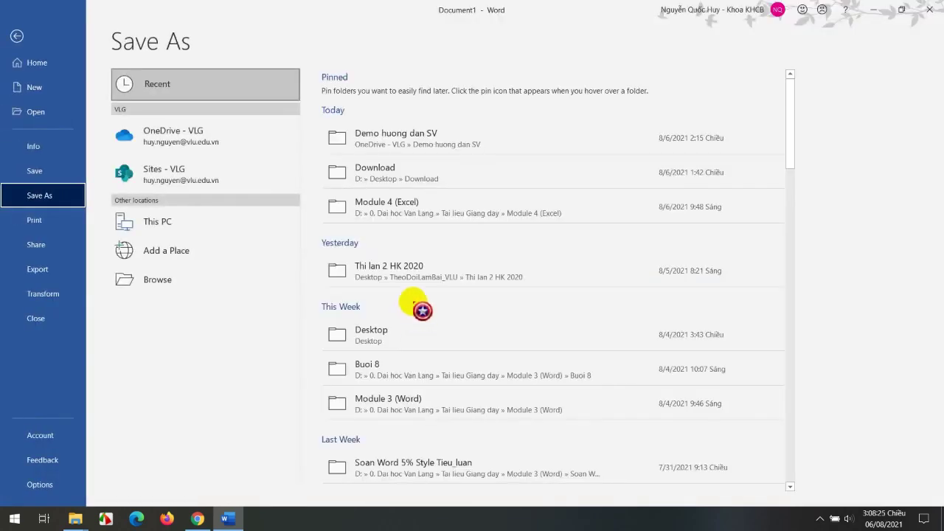
click(391, 174)
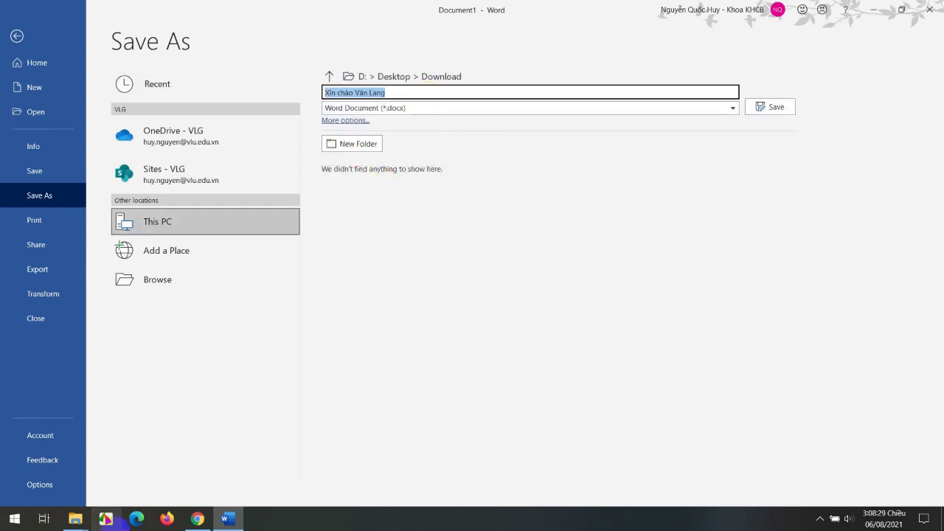
text(Test)
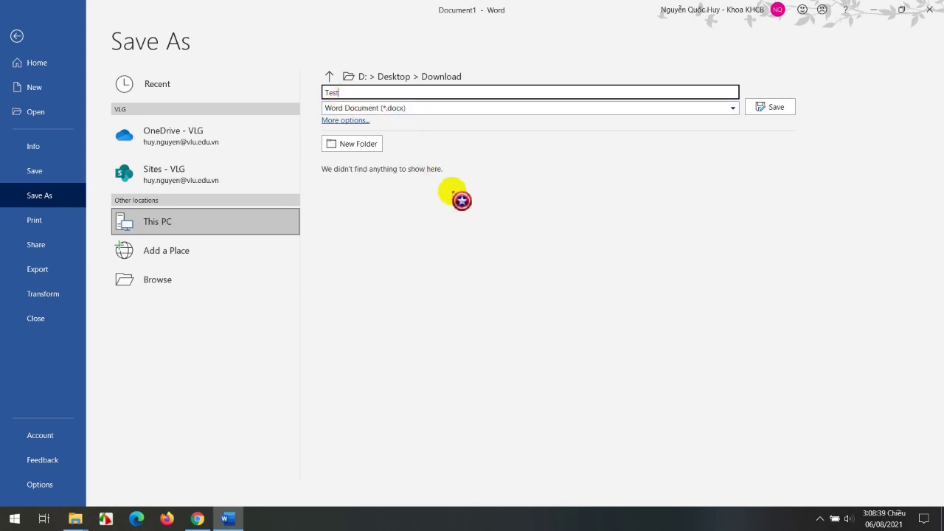
click(769, 108)
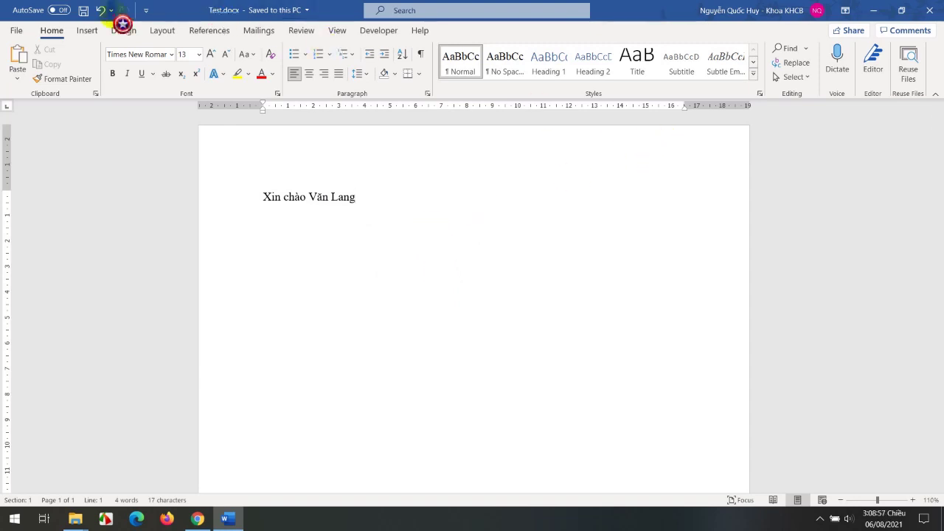
click(931, 12)
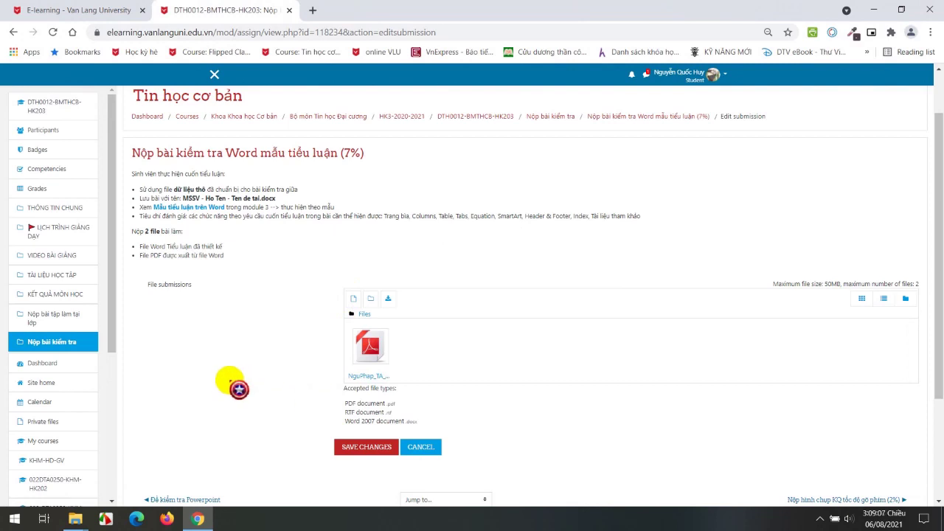
Open the Downloads folder in File Explorer, snapped to the left half of the screen.
key(super+e)
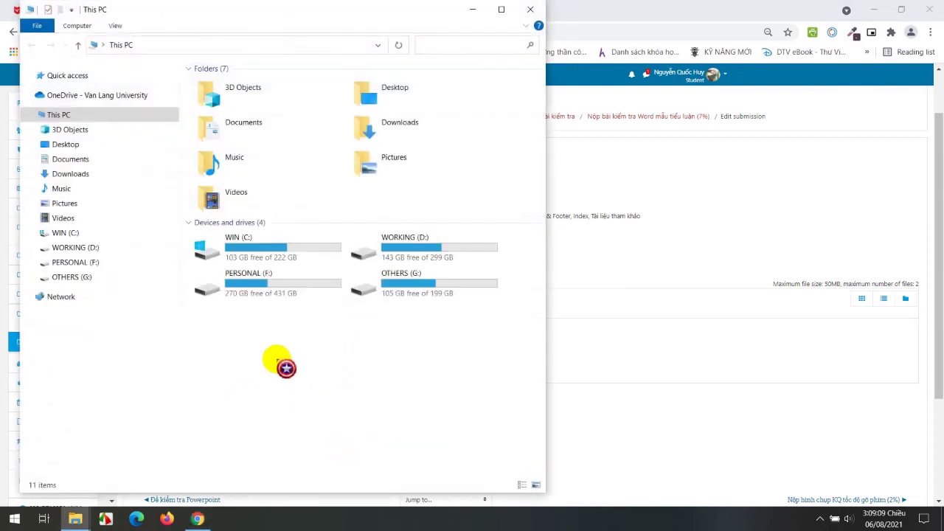
click(80, 174)
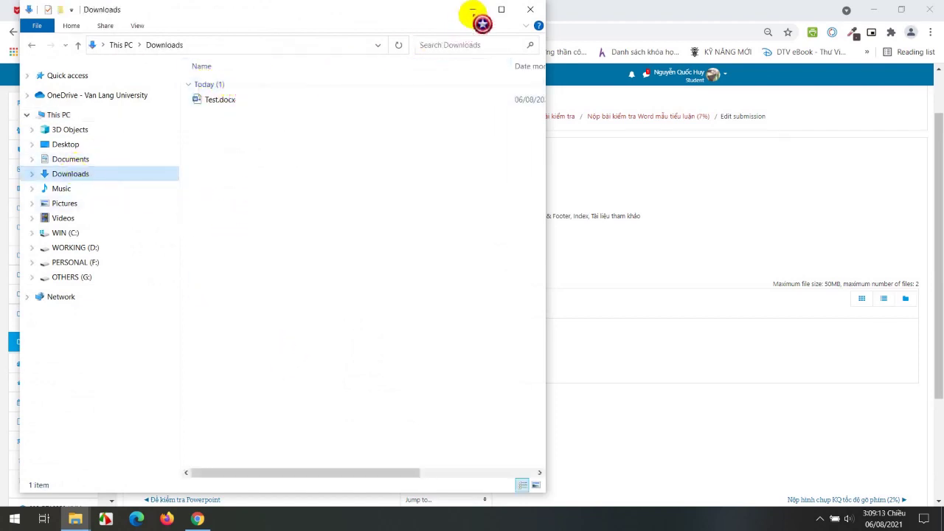
click(499, 10)
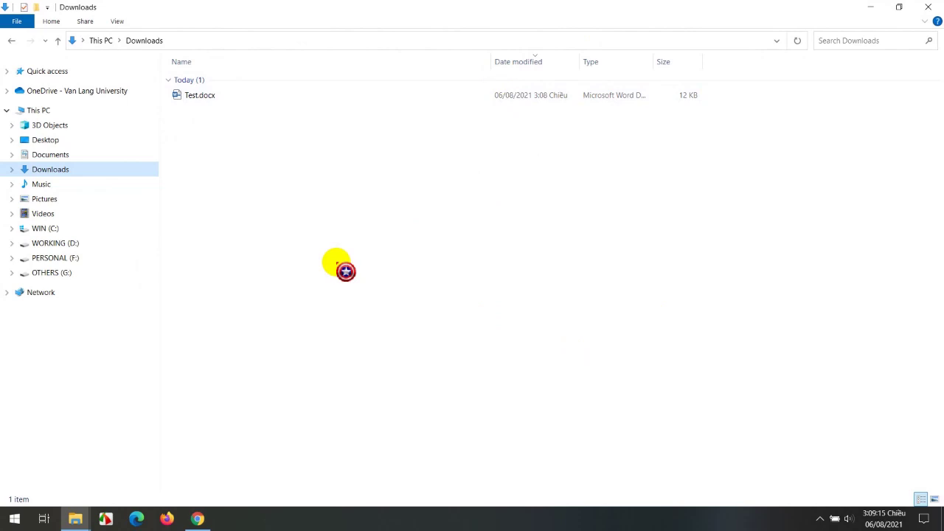
key(super+Left)
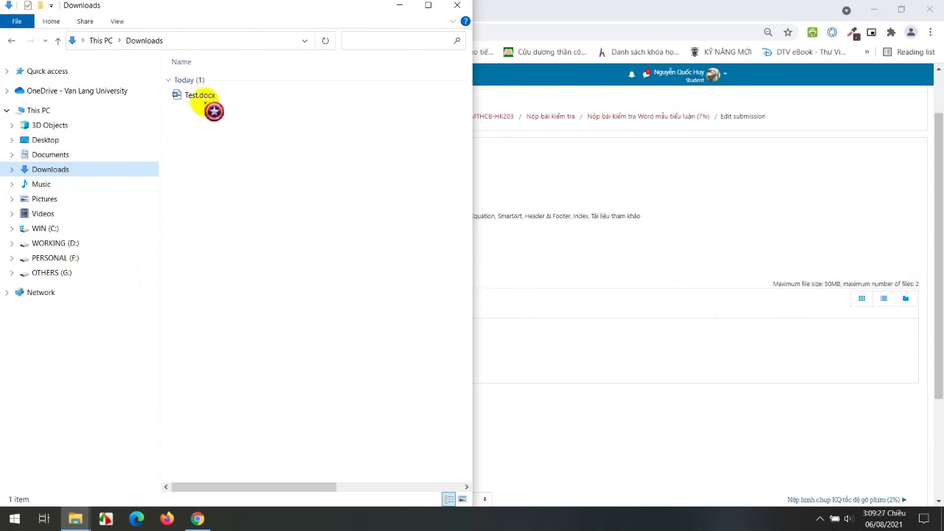
Drag Test.docx into the assignment's upload area and save the submission.
drag(229, 233, 553, 362)
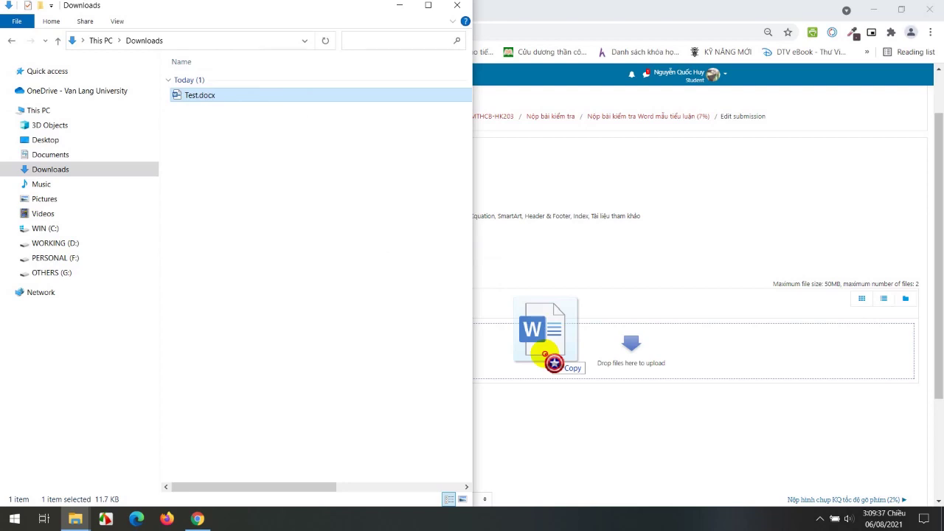
drag(553, 362, 553, 362)
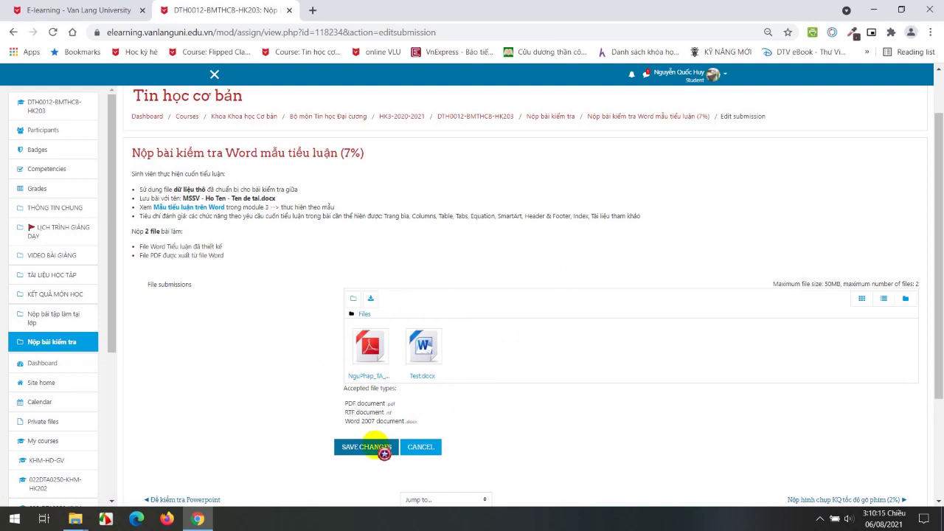
click(384, 454)
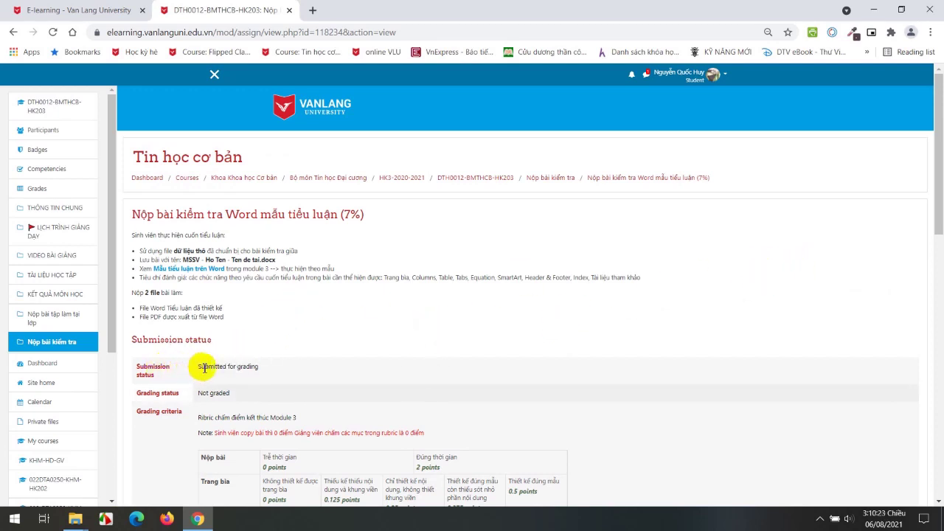
Highlight the Submitted for grading status, then reopen the submission with Edit Submission.
drag(196, 366, 278, 375)
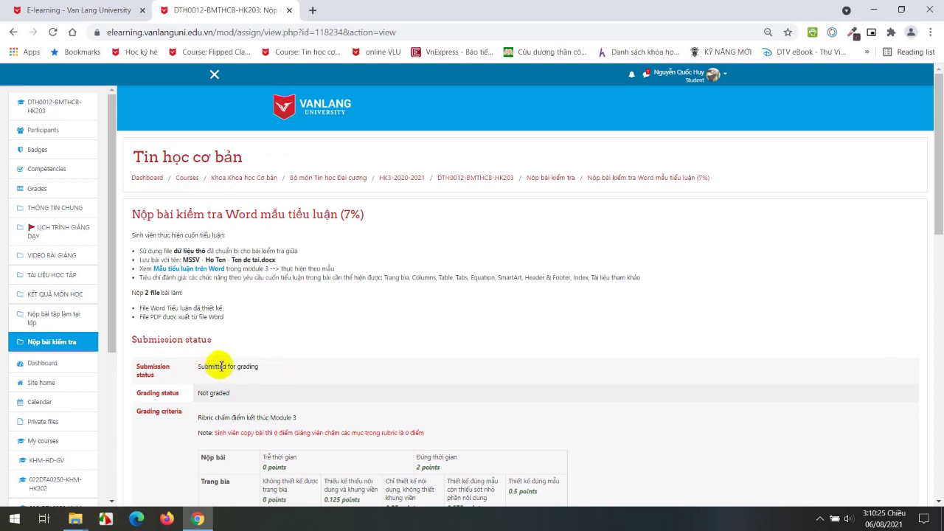
drag(205, 369, 224, 370)
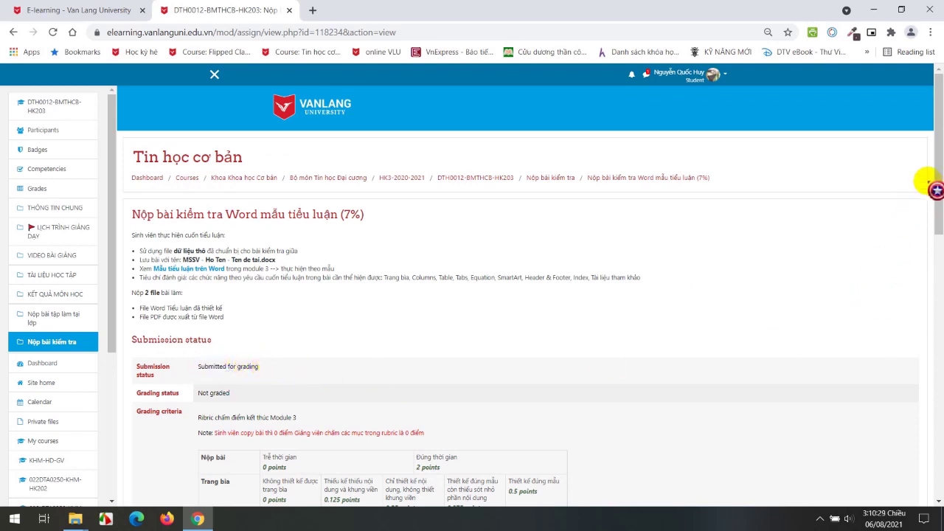
drag(935, 140, 935, 406)
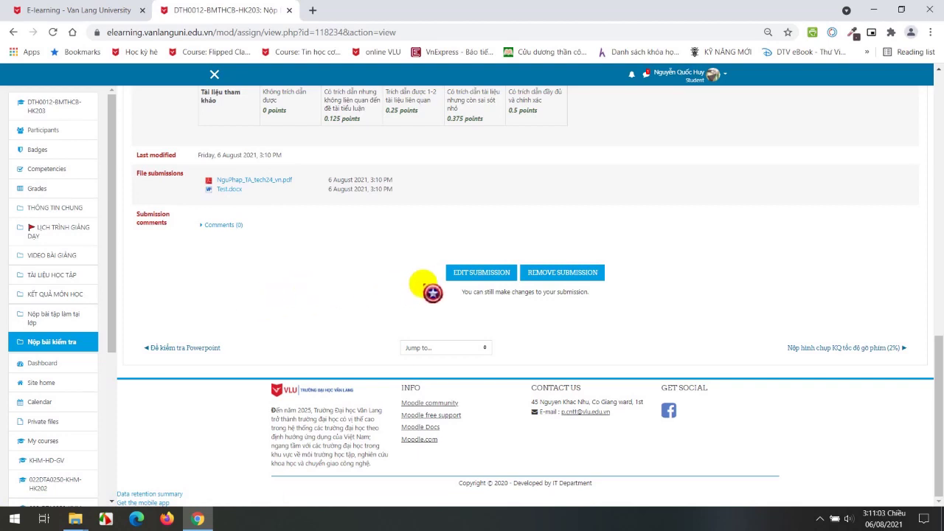
click(474, 272)
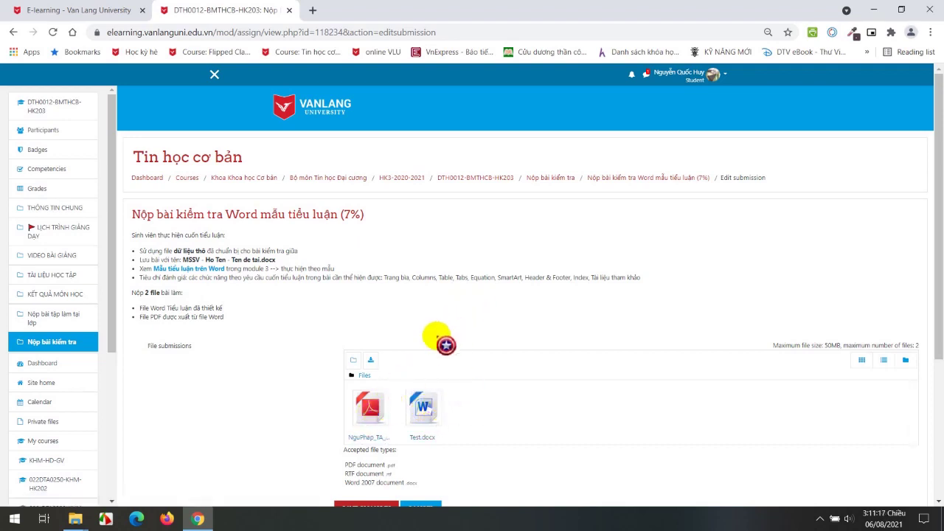
Delete NguPhap_TA_tech24_vn.pdf from the submission files.
click(371, 408)
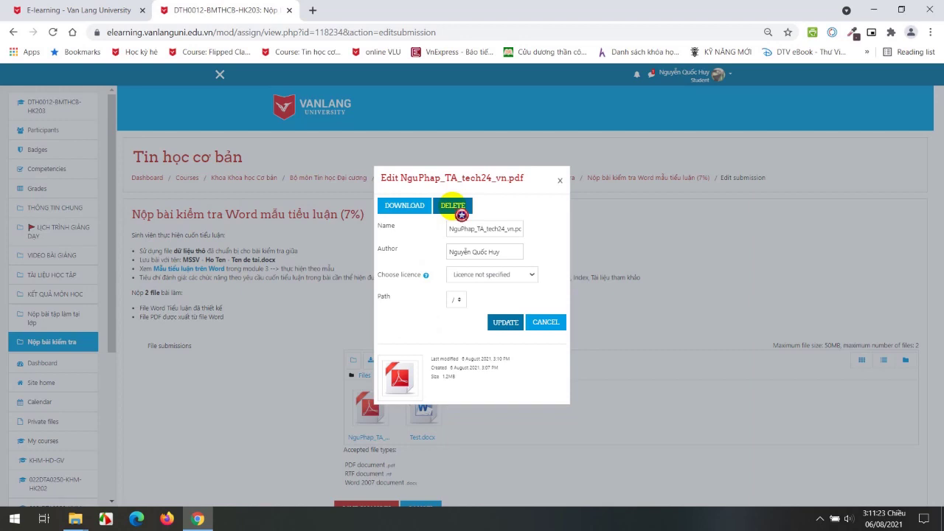
click(453, 206)
click(451, 307)
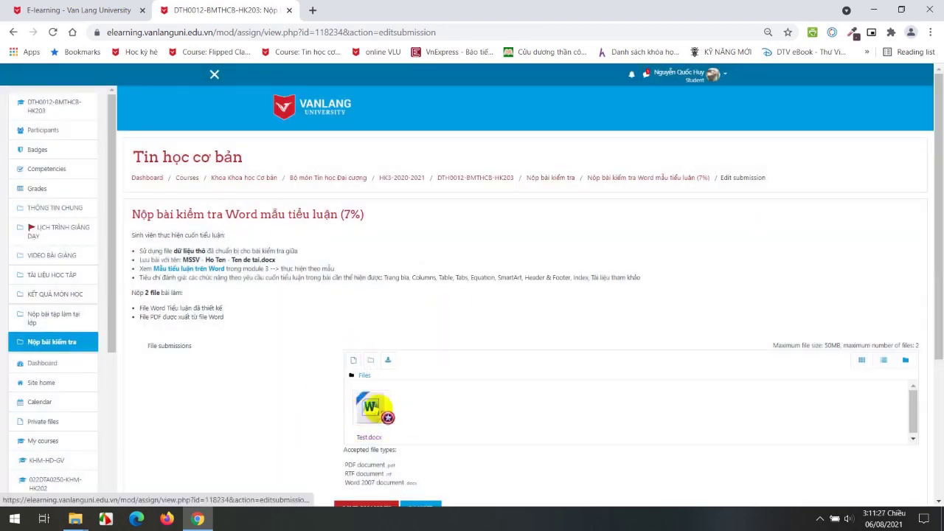
Open Test.docx's details and delete the old Test.docx from the Downloads folder.
click(371, 407)
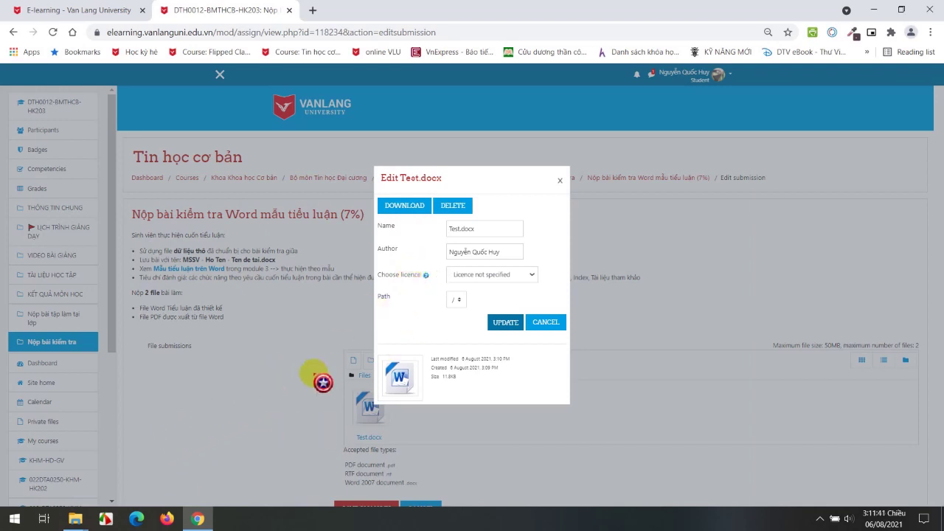
click(83, 522)
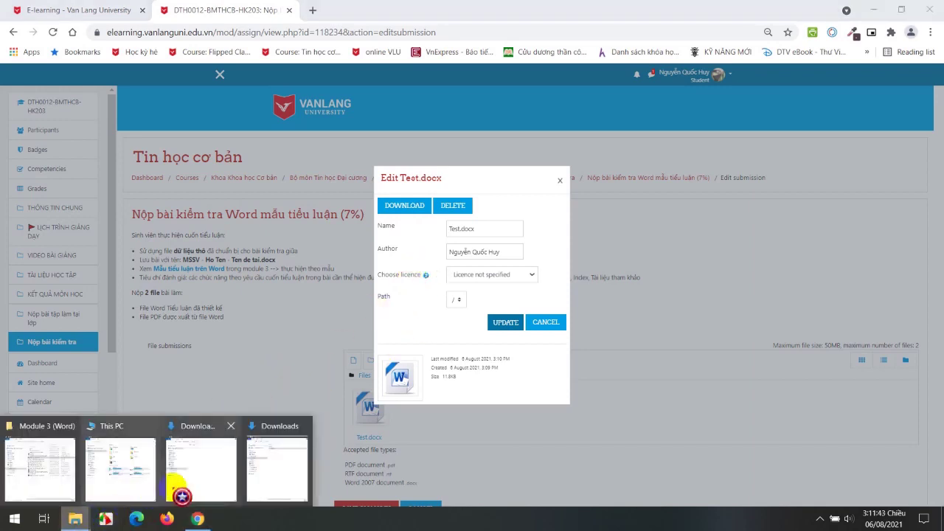
click(267, 458)
key(Delete)
key(Return)
click(542, 195)
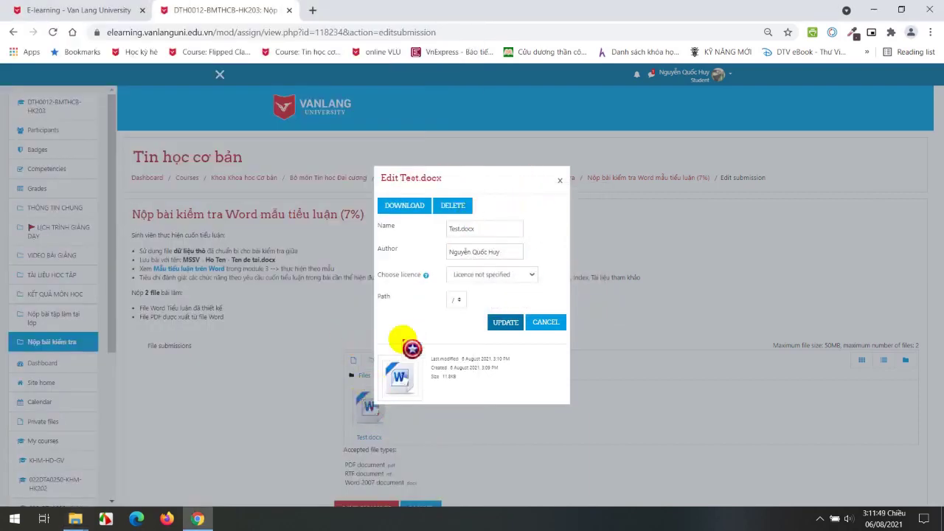
Download the submitted Test.docx and remove it from the submission files.
click(413, 207)
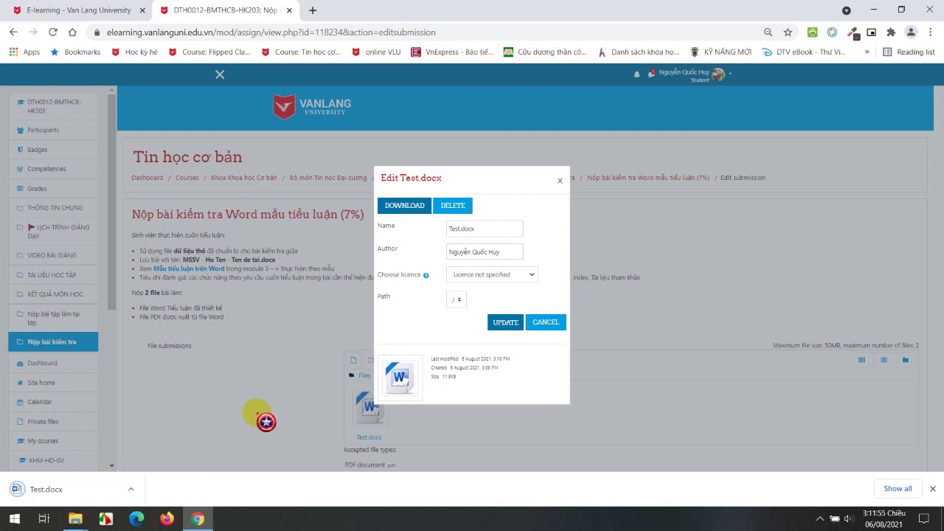
click(458, 208)
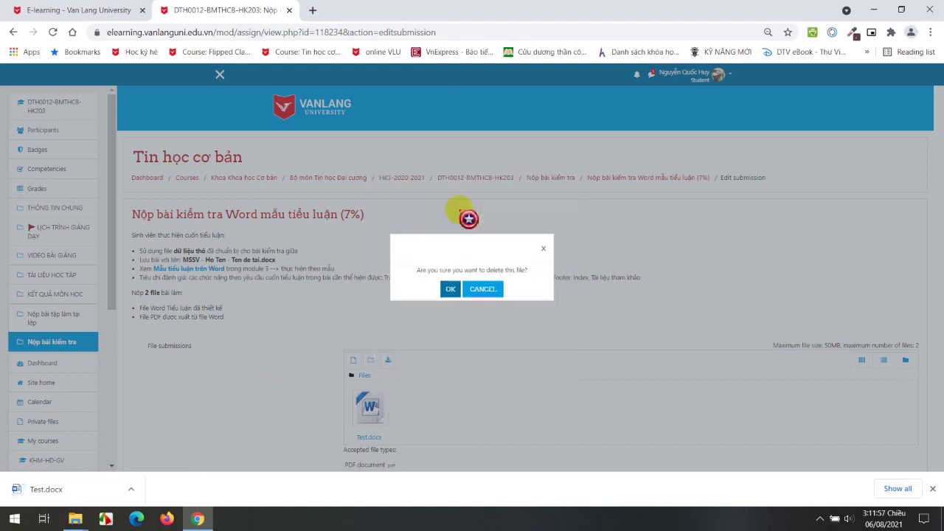
click(450, 288)
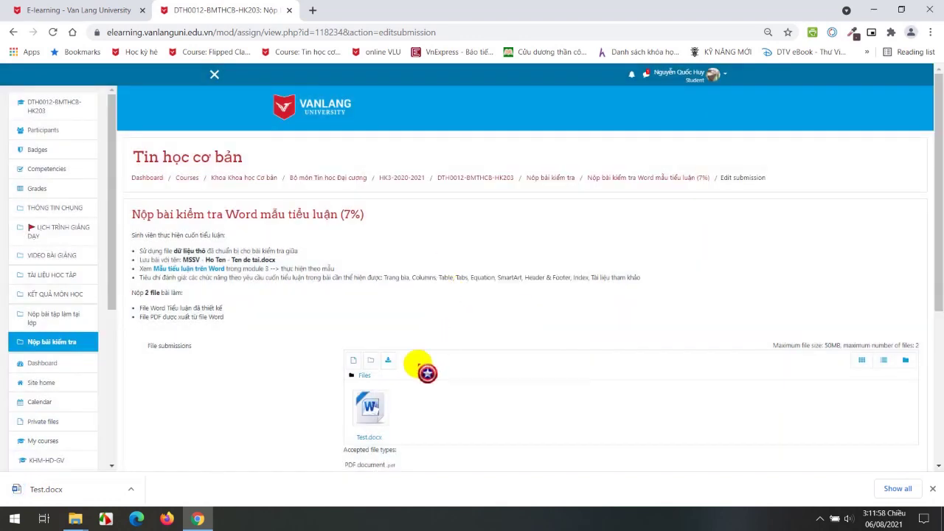
click(387, 410)
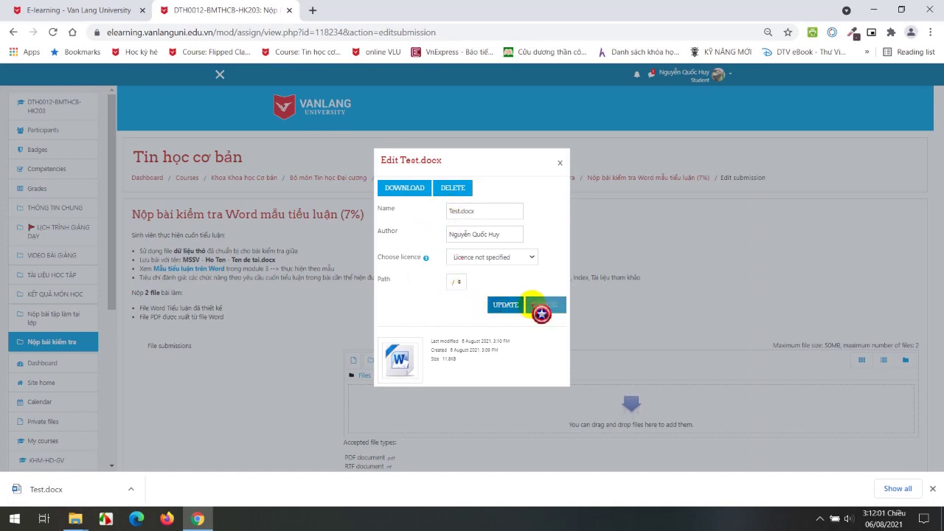
click(542, 308)
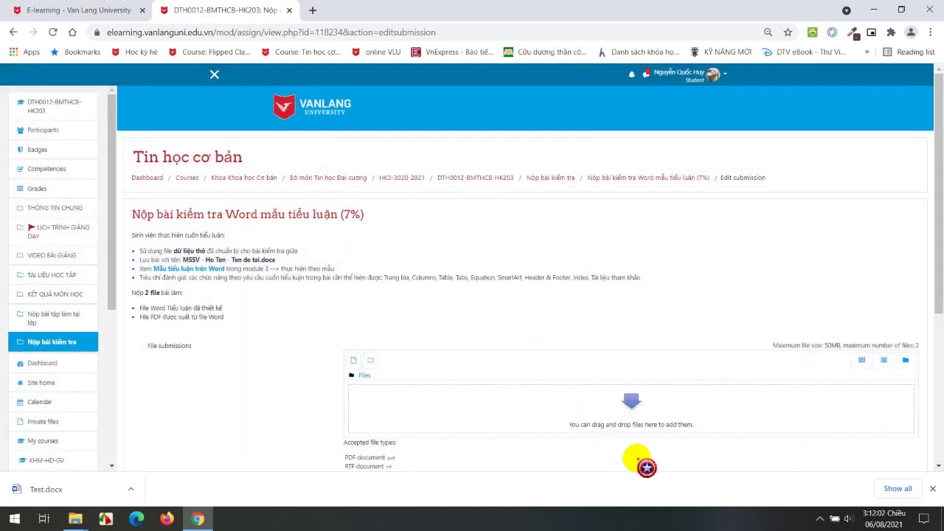
click(131, 489)
Show the downloaded Test.docx (11.7 KB) in Downloads and open it in Word.
click(168, 446)
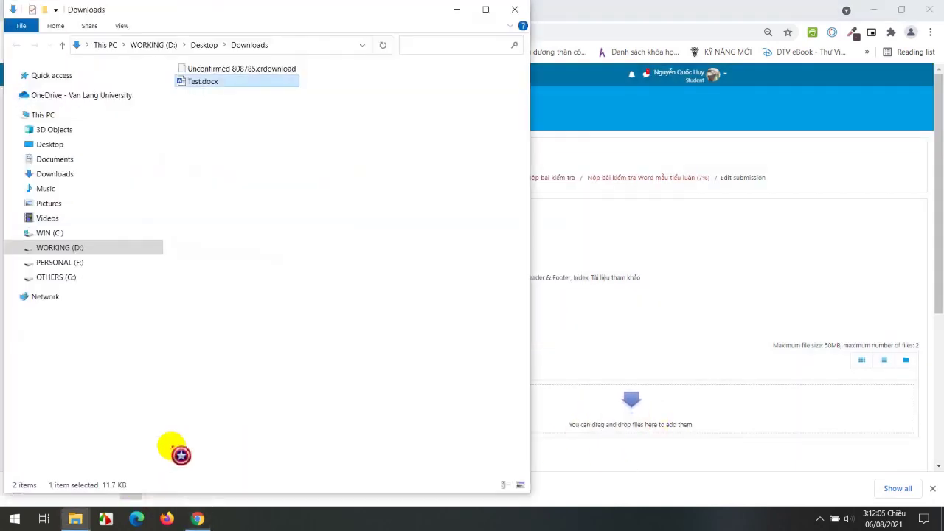
click(211, 82)
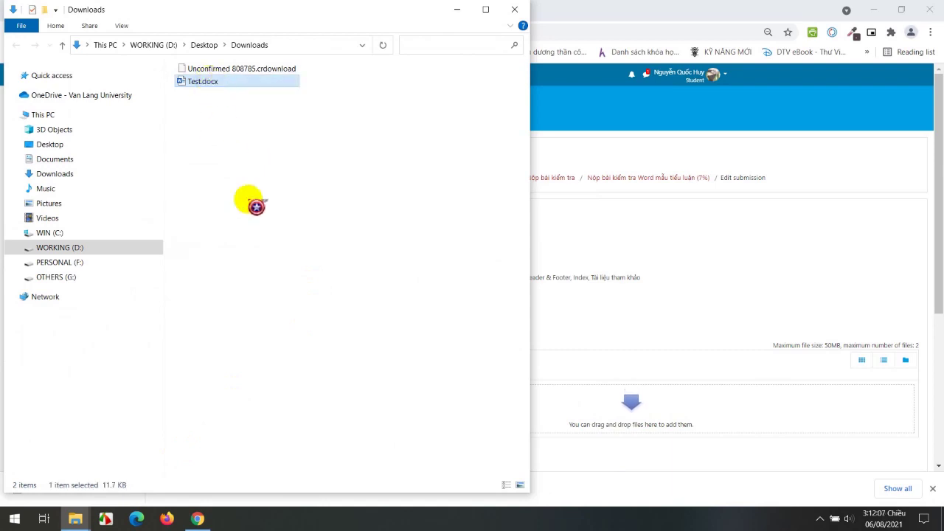
key(Return)
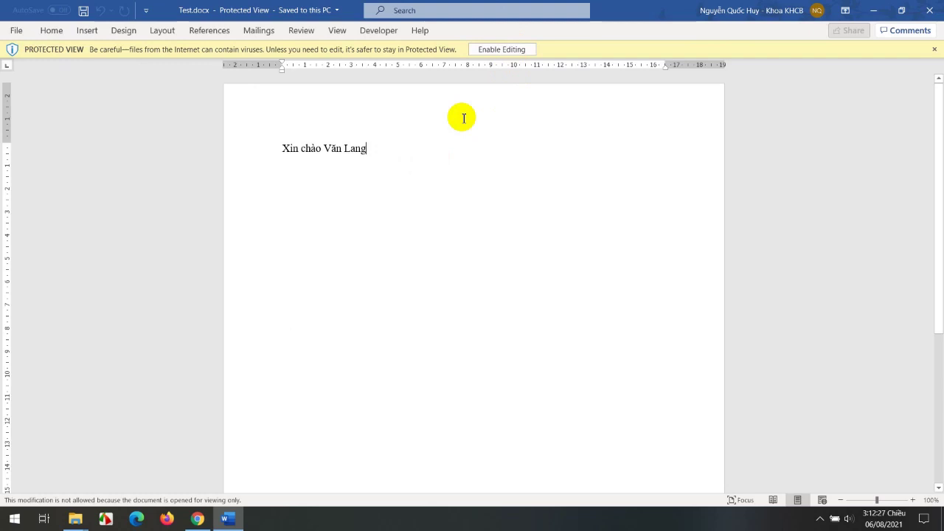
Enable editing, extend the line to 'Xin chào Văn Lang University', and save on closing Word.
click(229, 59)
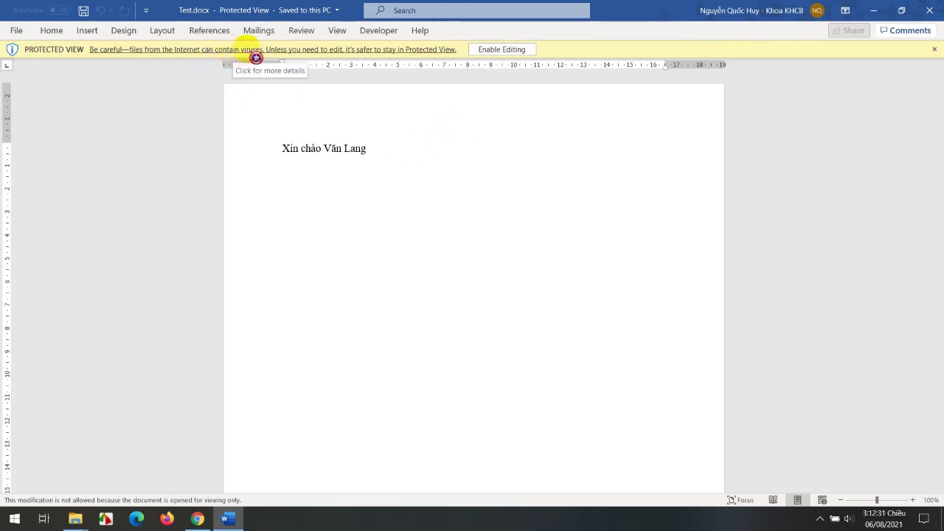
click(502, 49)
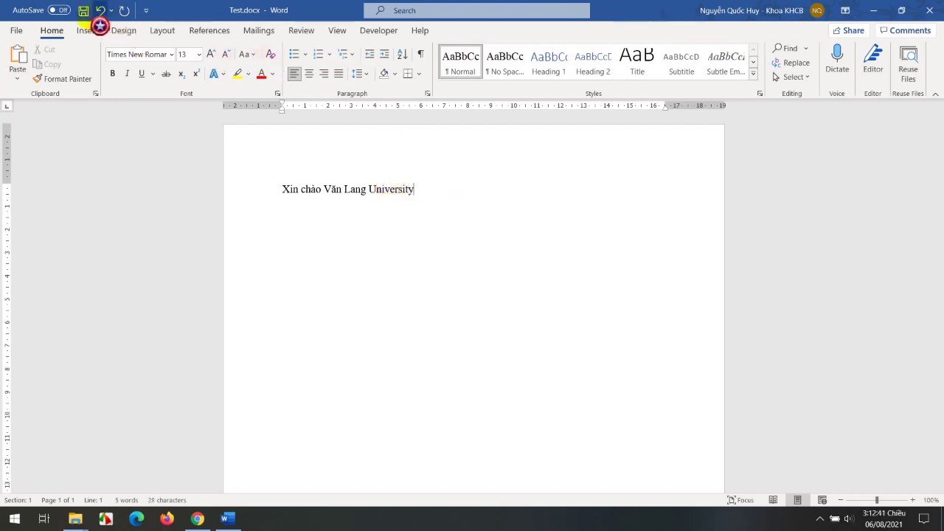
click(930, 11)
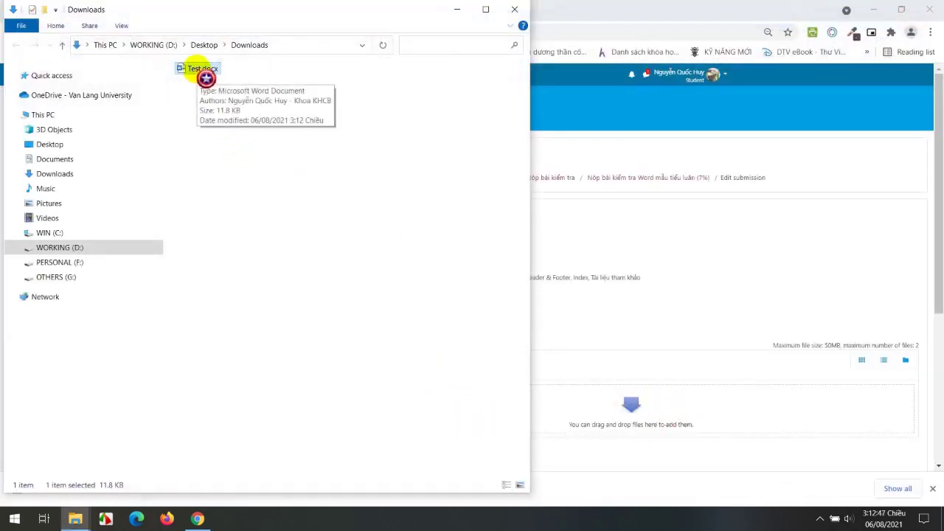
Drop the edited Test.docx into the submission files and save the changes.
drag(206, 79, 593, 413)
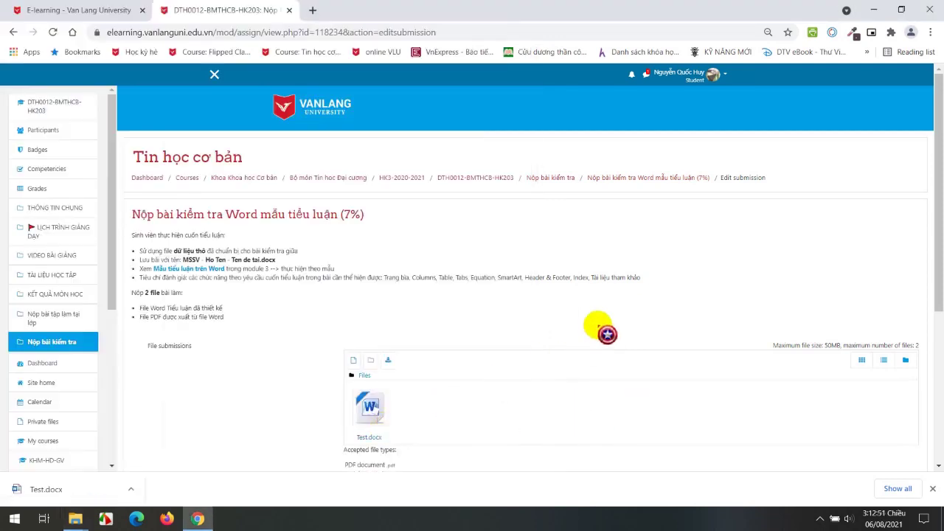
scroll(601, 329, down, 3)
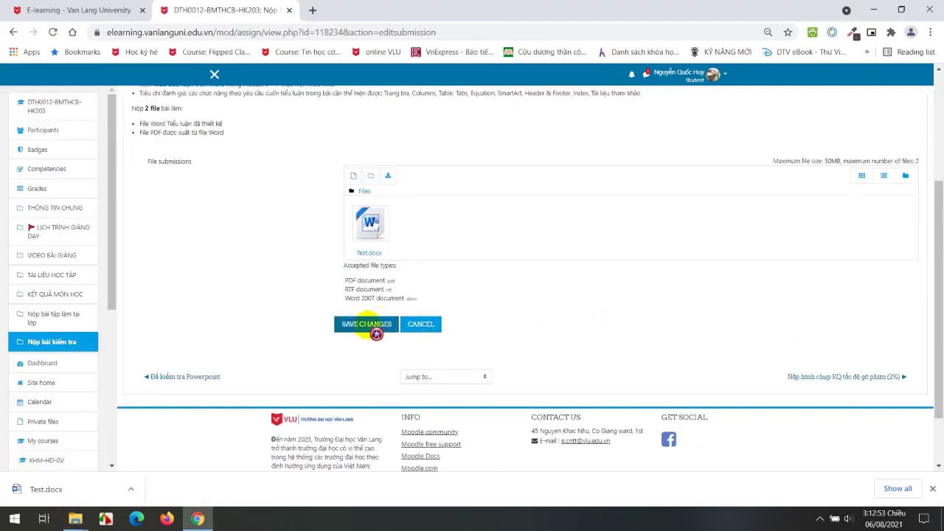
click(372, 325)
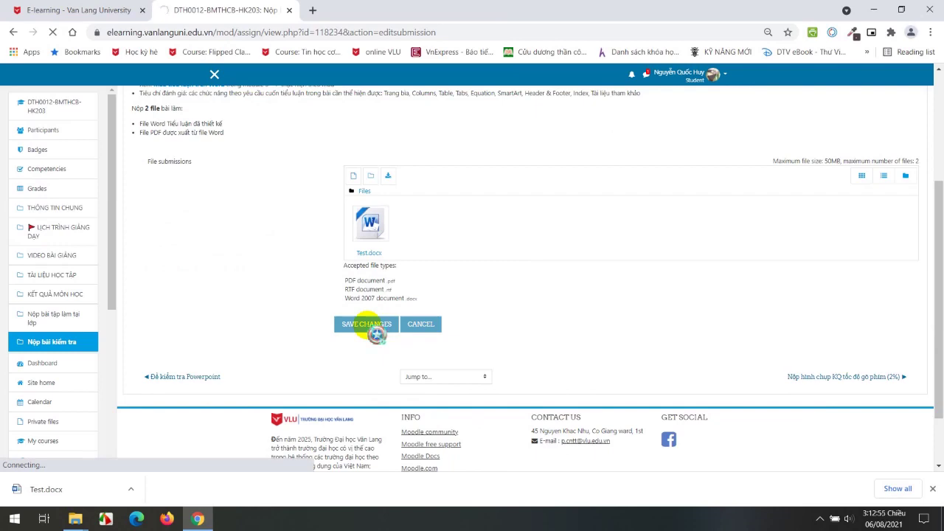
scroll(376, 334, down, 10)
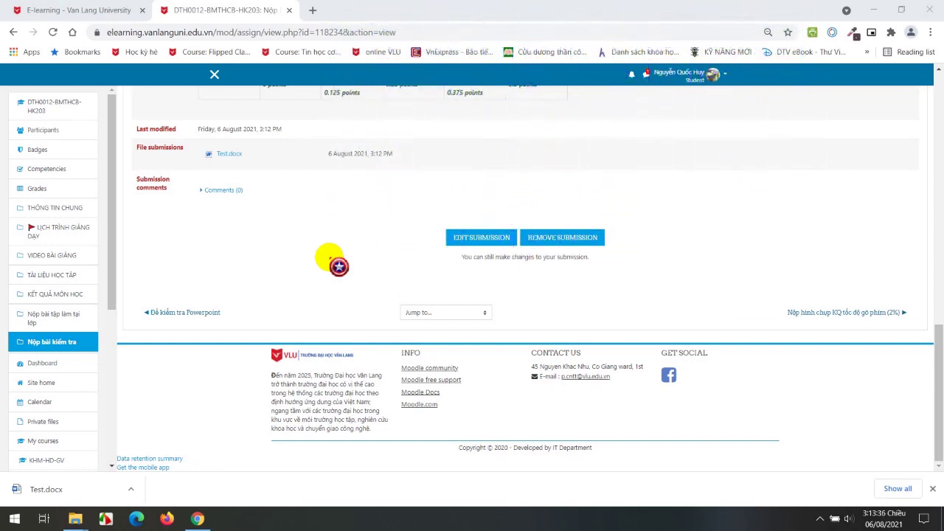
Return to the course home and jump to the Nộp bài kiểm tra section.
click(56, 208)
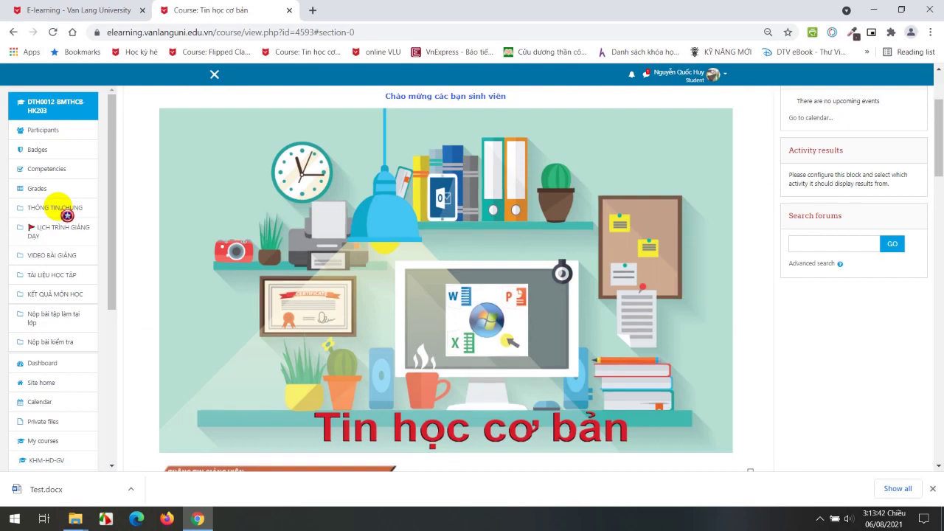
scroll(270, 292, down, 3)
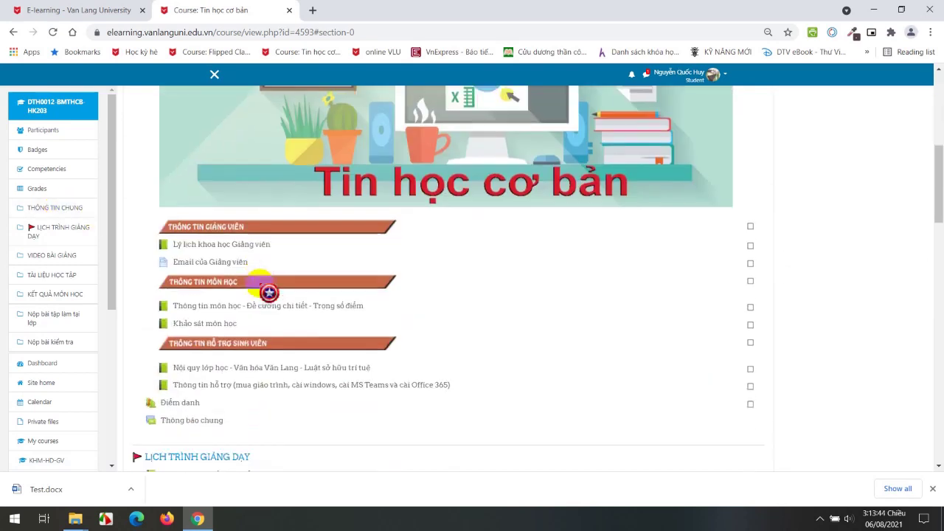
click(50, 342)
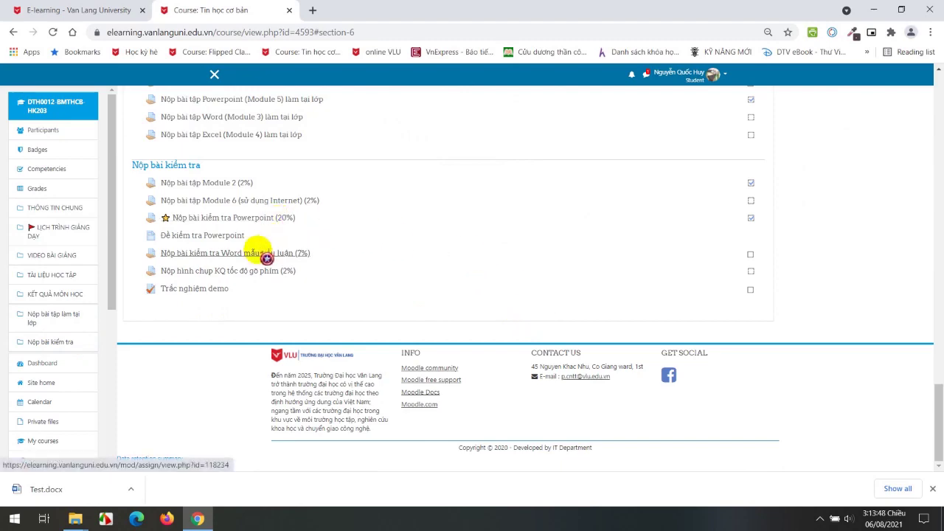
Open the Word mẫu tiểu luận (7%) assignment, confirm Submitted for grading and Not graded, then open the account menu.
click(258, 253)
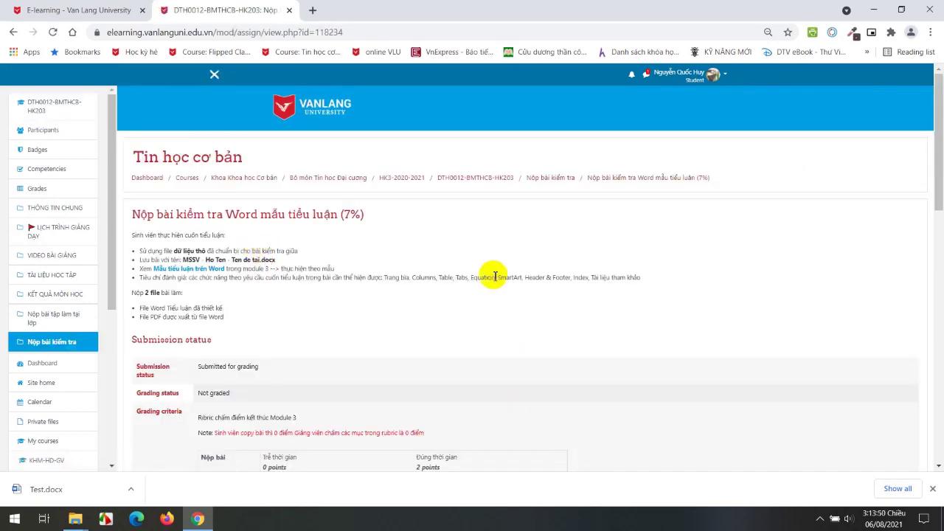
scroll(499, 277, down, 15)
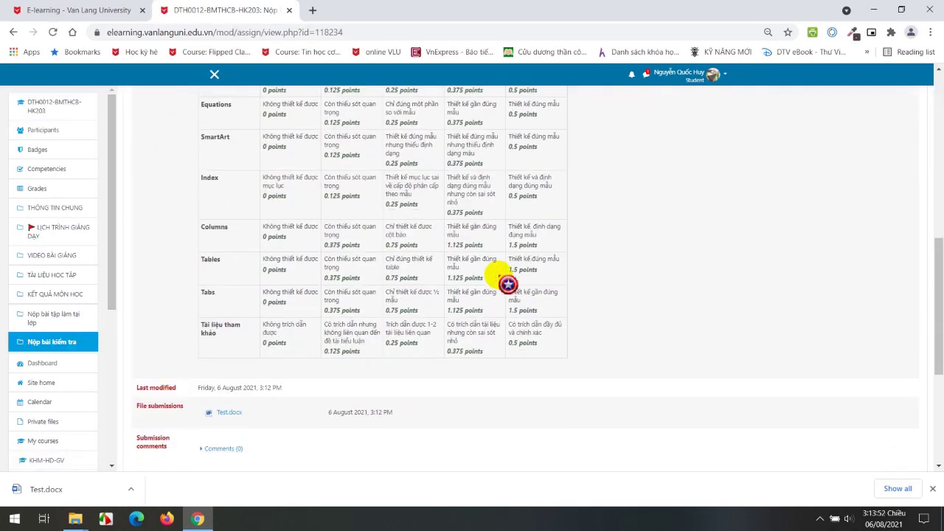
scroll(312, 351, up, 15)
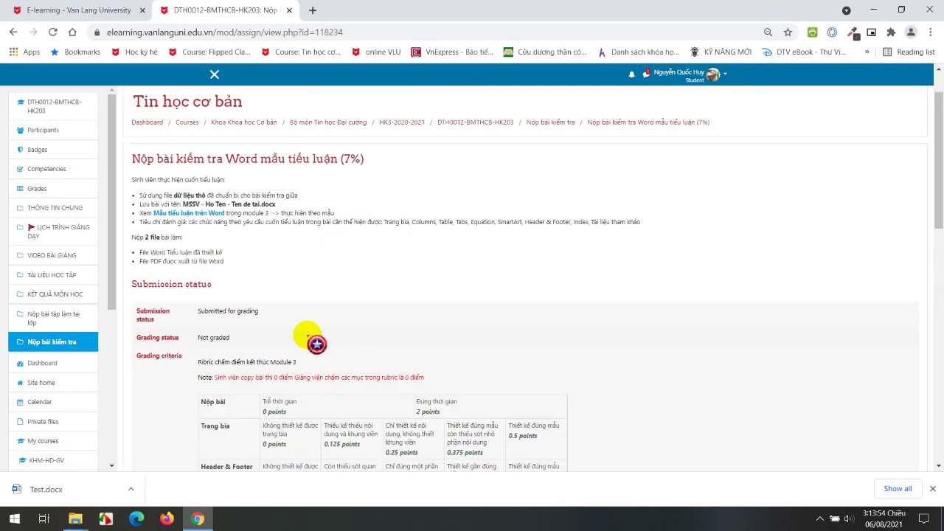
scroll(391, 291, down, 1)
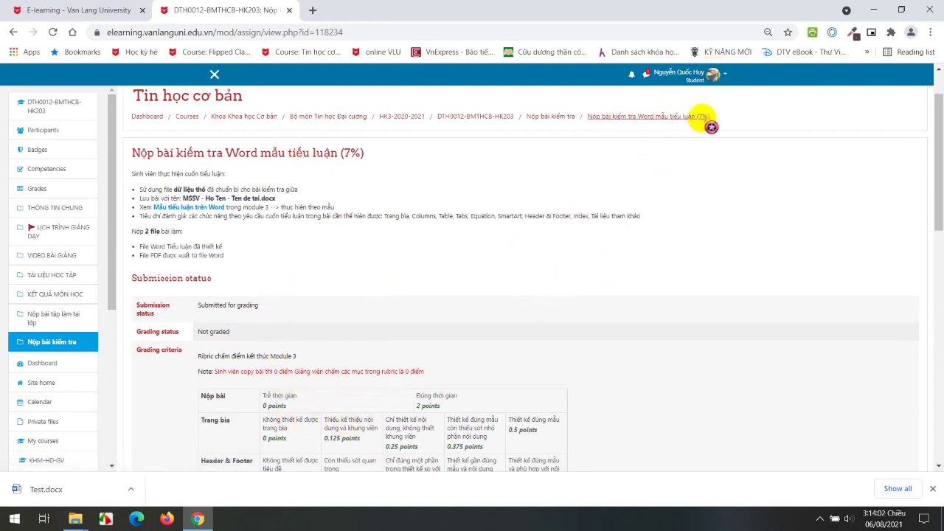
click(722, 71)
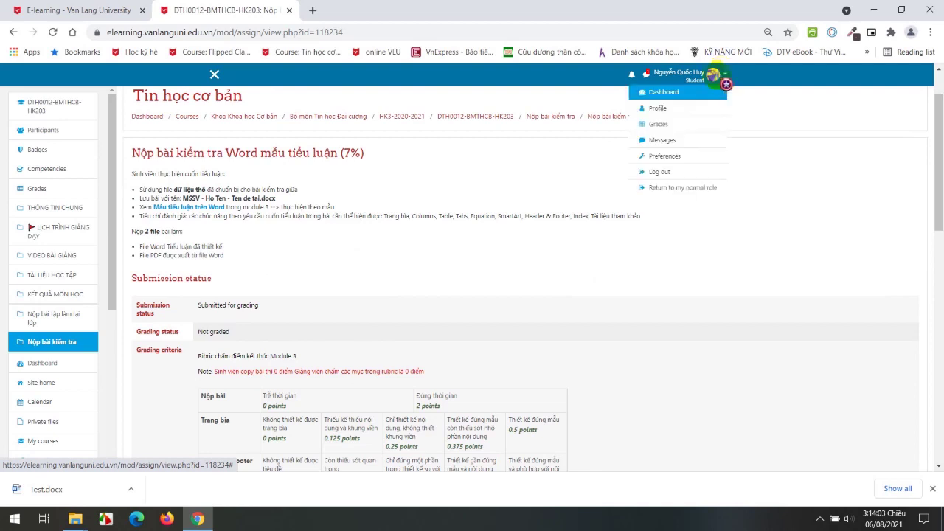
Return to the normal role and filter the assignment to the 14_NQHUY group.
click(667, 189)
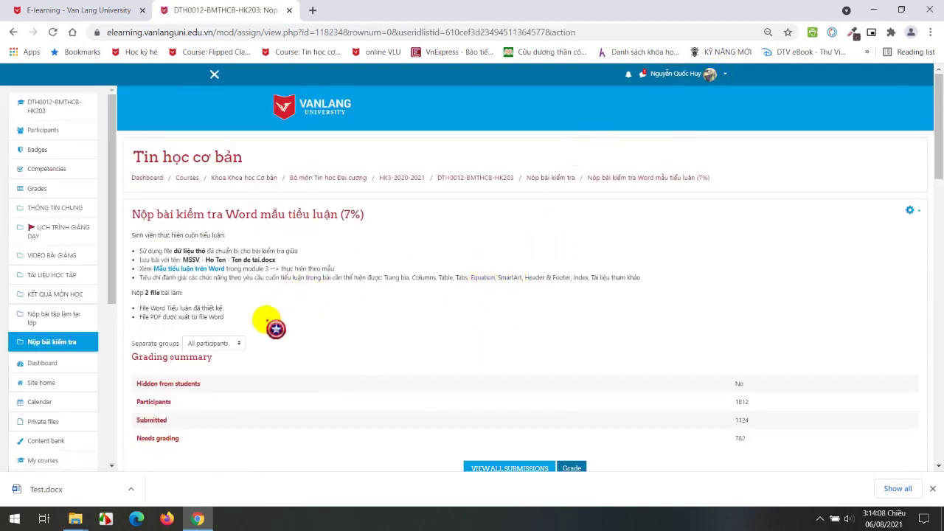
click(234, 344)
click(229, 190)
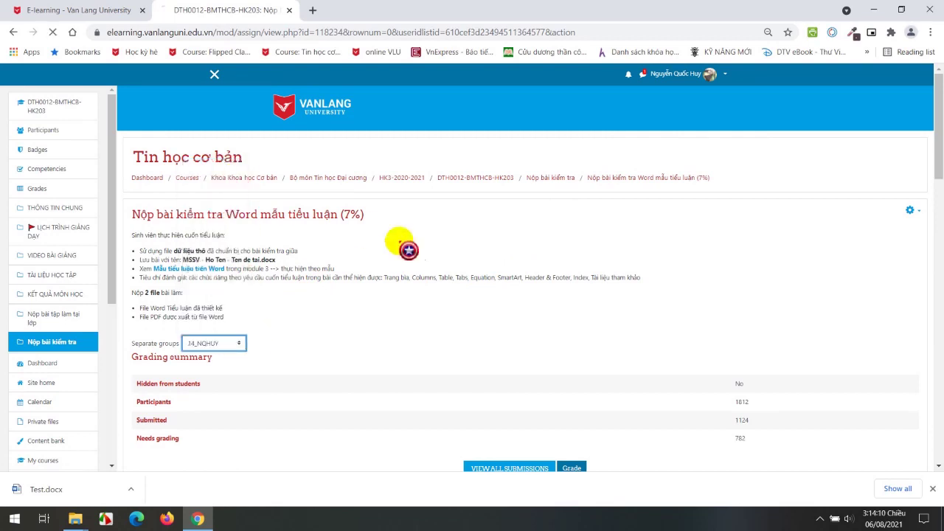
List all submissions and scroll to the test student's ungraded Test.docx row.
click(509, 468)
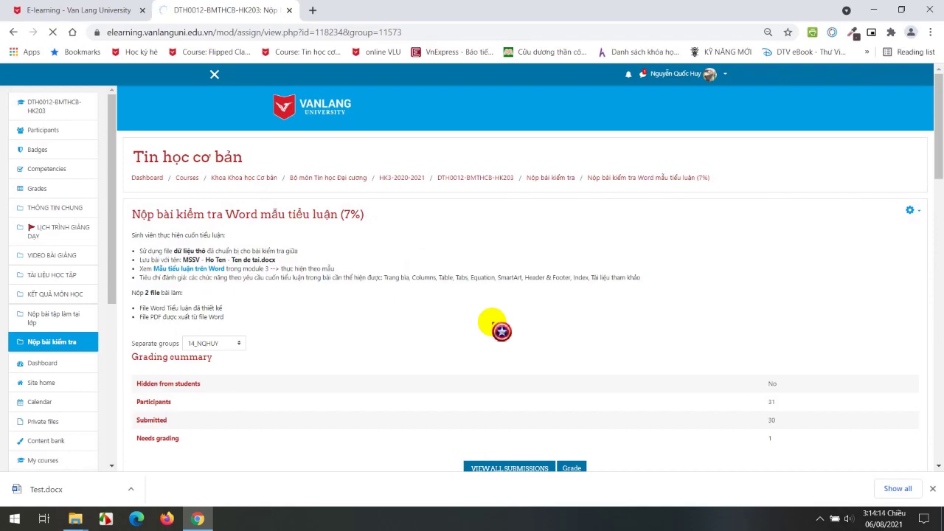
scroll(501, 331, down, 6)
scroll(502, 332, down, 5)
scroll(501, 331, down, 8)
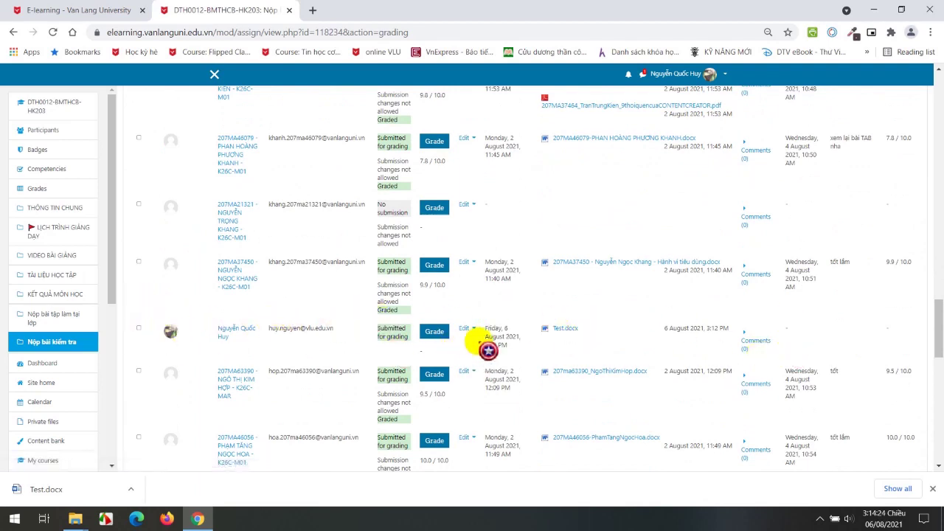
Score Header & Footer, Equations and Index at level 3, and Chia section and SmartArt at level 4.
drag(488, 329, 443, 339)
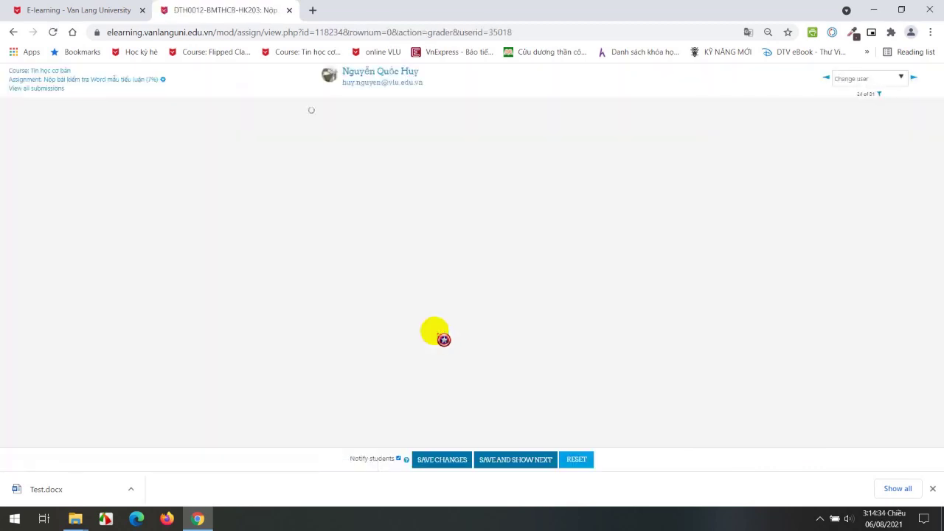
scroll(449, 337, down, 1)
click(488, 392)
scroll(487, 354, down, 2)
click(481, 373)
click(506, 326)
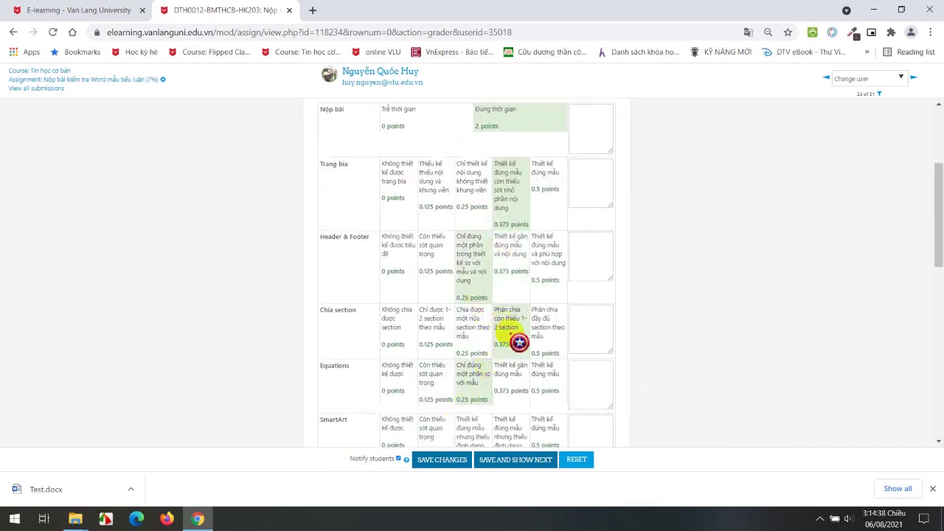
scroll(543, 401, down, 2)
click(509, 312)
click(468, 381)
Score Tabs at 1.125, Columns at level 4, Tables full 1.5 and Tài liệu tham khảo full 0.5.
scroll(468, 381, down, 3)
click(488, 351)
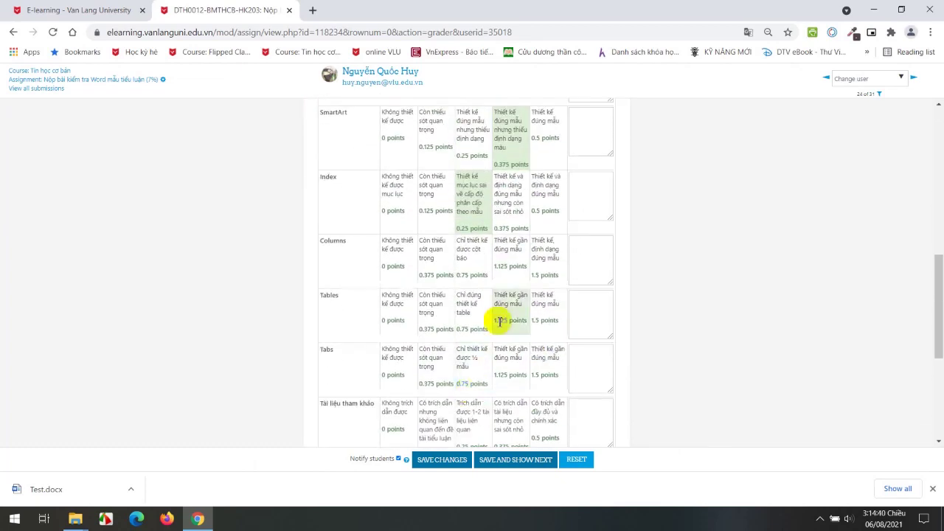
click(509, 258)
click(538, 297)
click(523, 365)
click(525, 416)
scroll(521, 415, down, 2)
scroll(531, 423, down, 1)
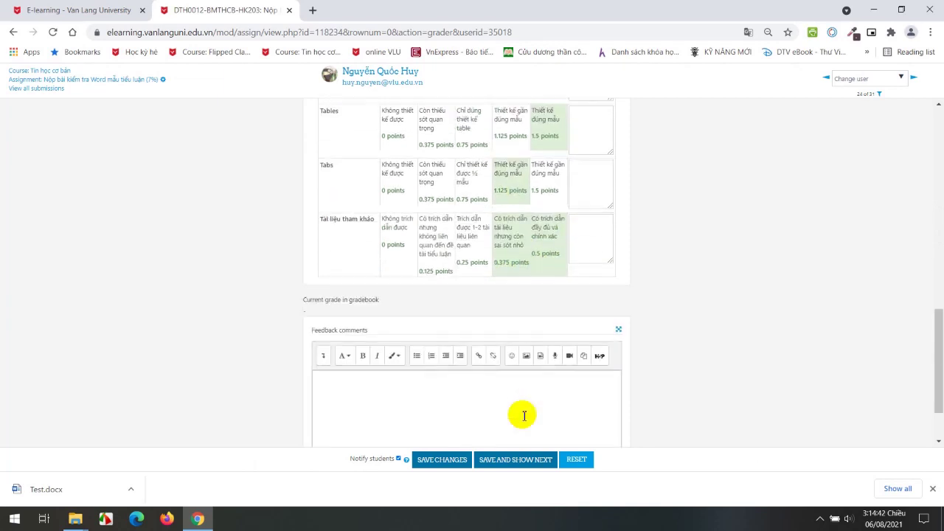
Enter the feedback comment 'cần cố gắng hơn' and save the rubric grade.
click(382, 396)
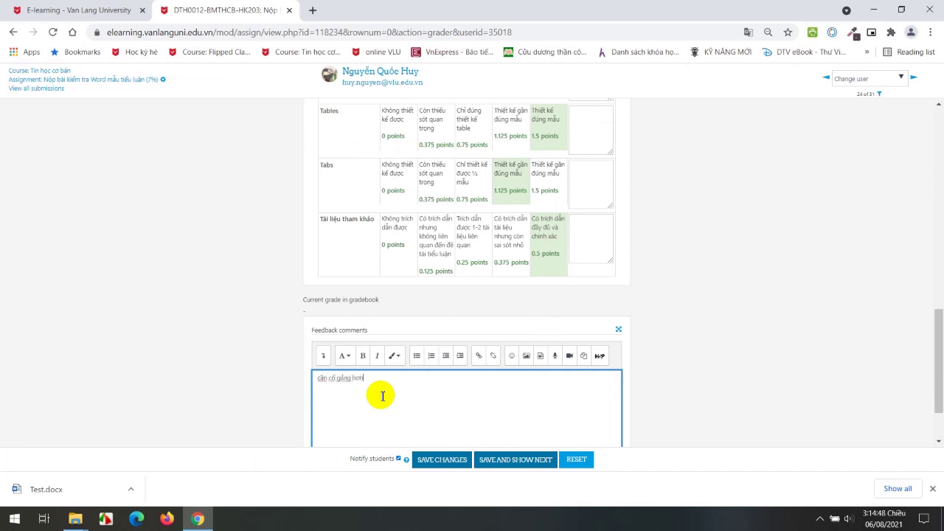
click(396, 459)
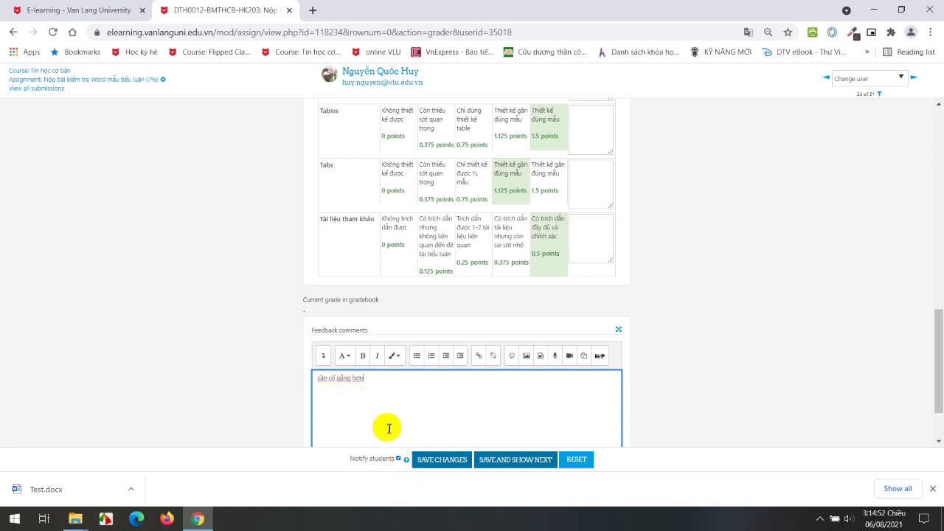
click(442, 459)
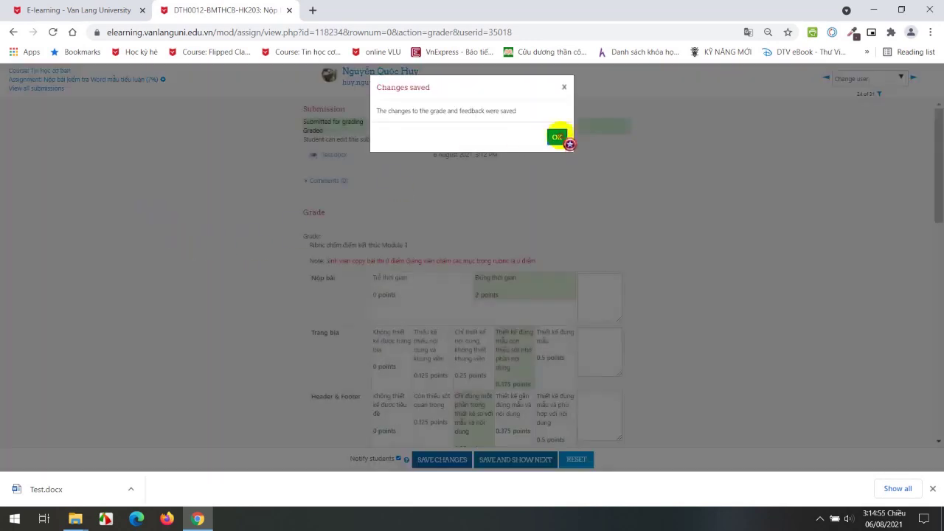
click(556, 137)
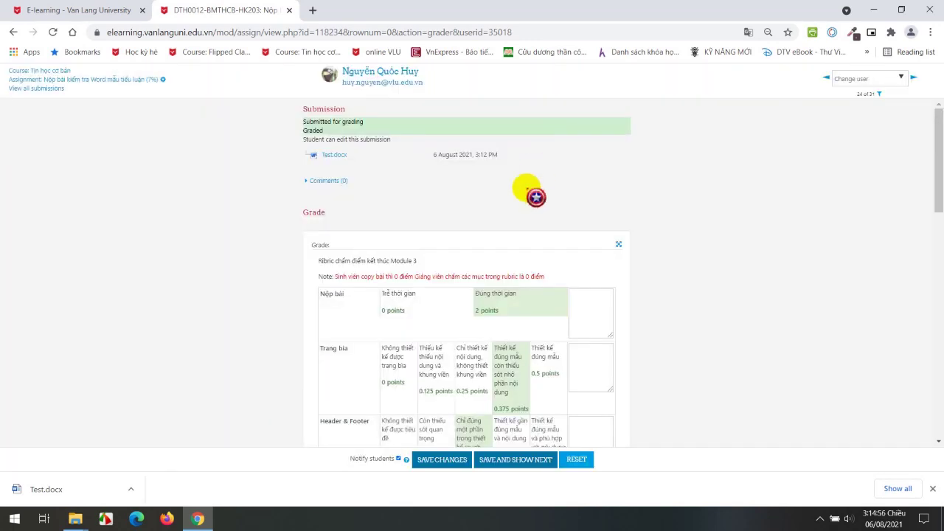
click(130, 79)
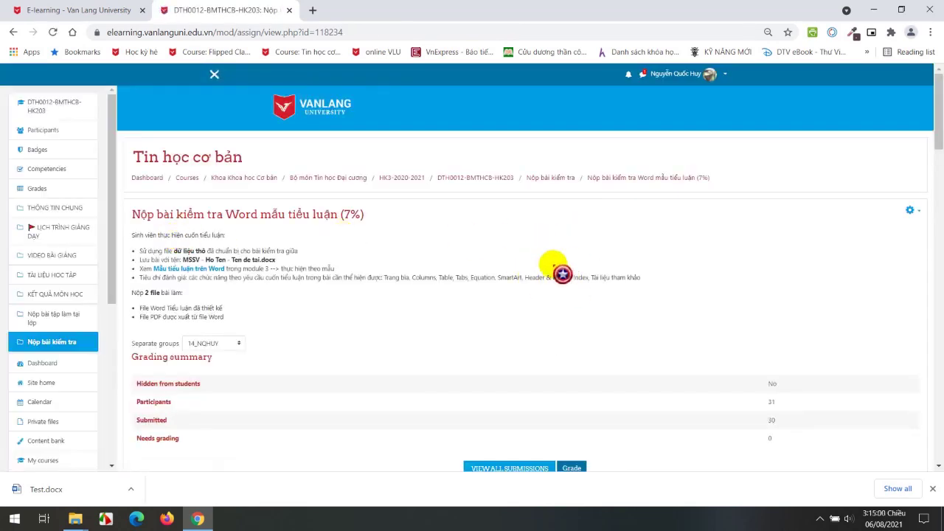
Switch role to Student from the account menu.
click(725, 75)
click(649, 193)
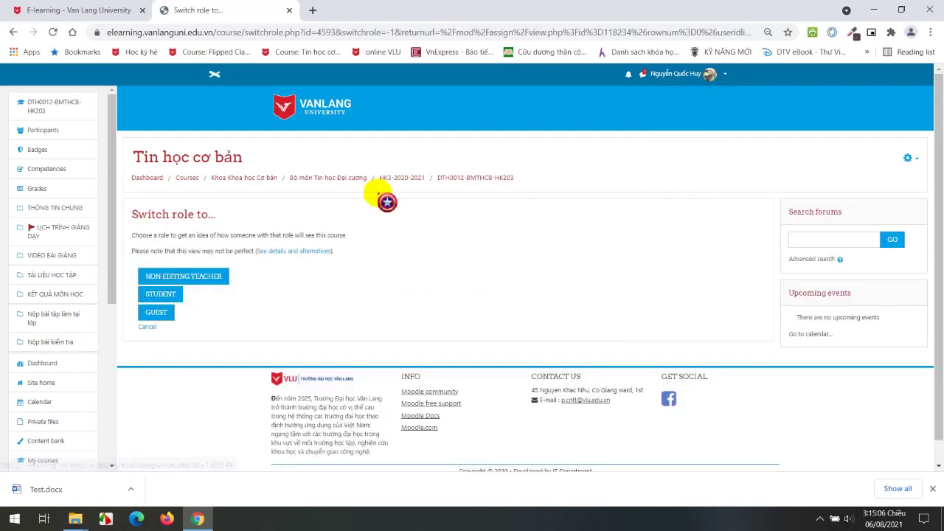
click(181, 298)
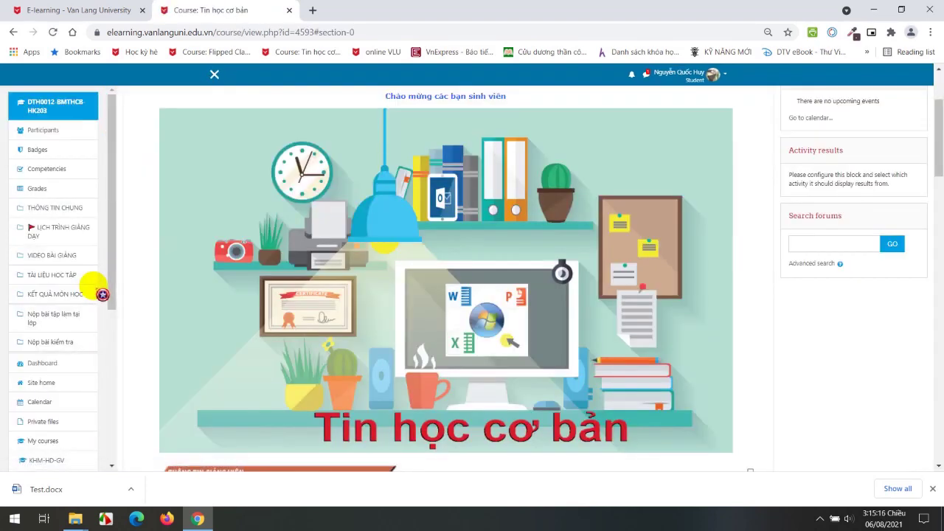
Open the Word essay assignment as a student and scroll to its 8.1/10 rubric feedback.
click(63, 344)
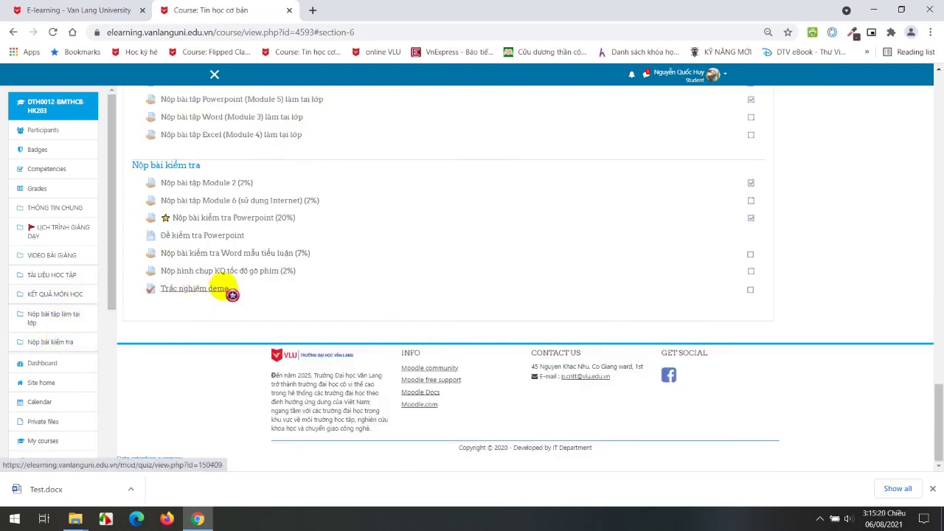
click(250, 254)
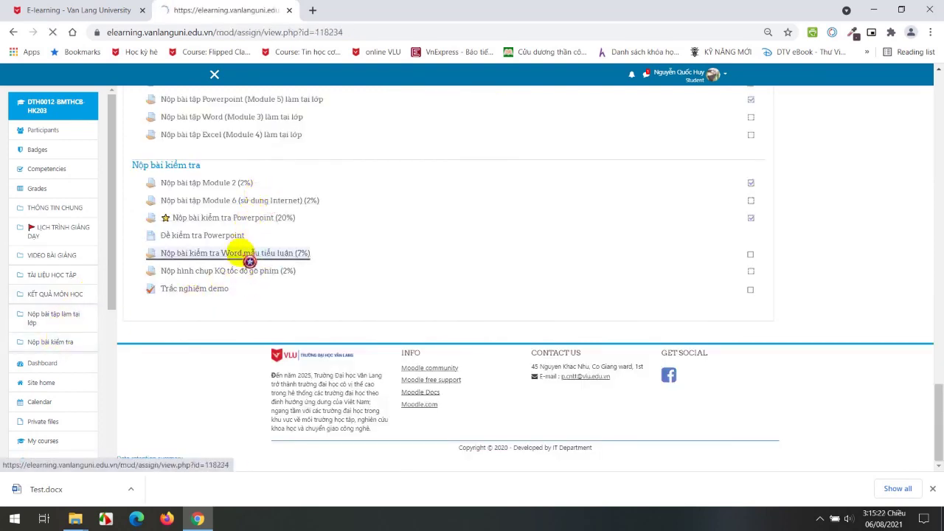
scroll(246, 252, down, 2)
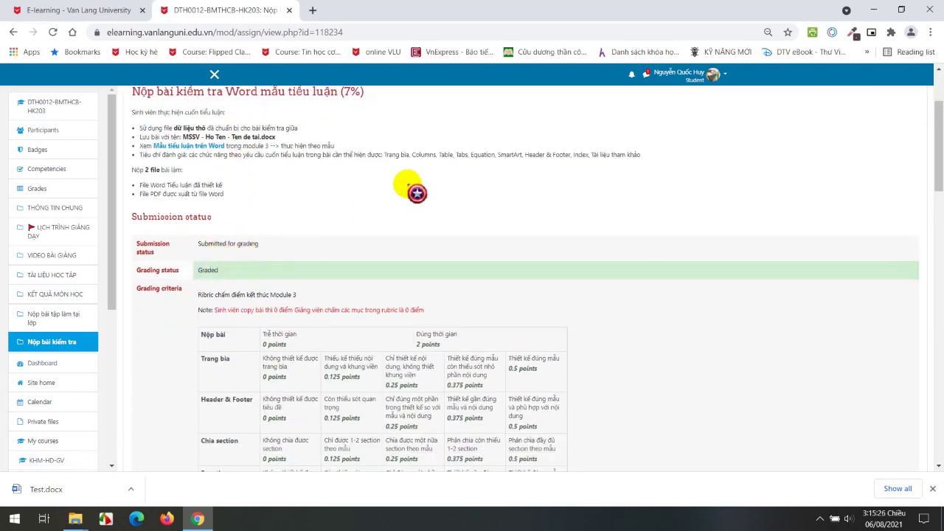
scroll(416, 193, down, 8)
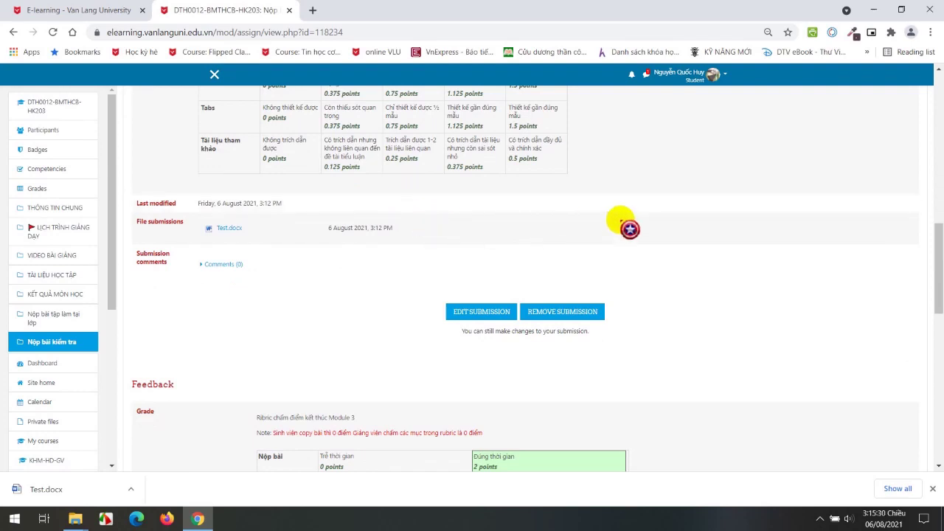
scroll(357, 383, down, 3)
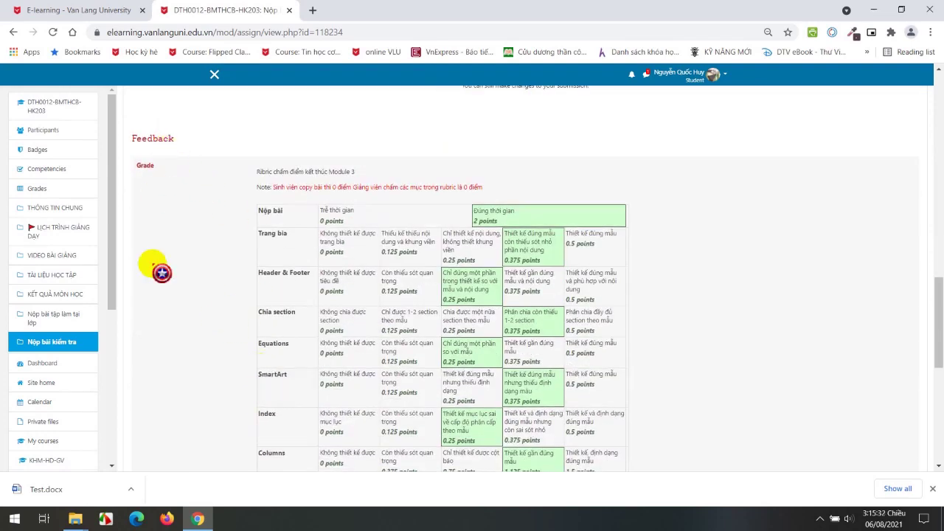
scroll(414, 217, up, 4)
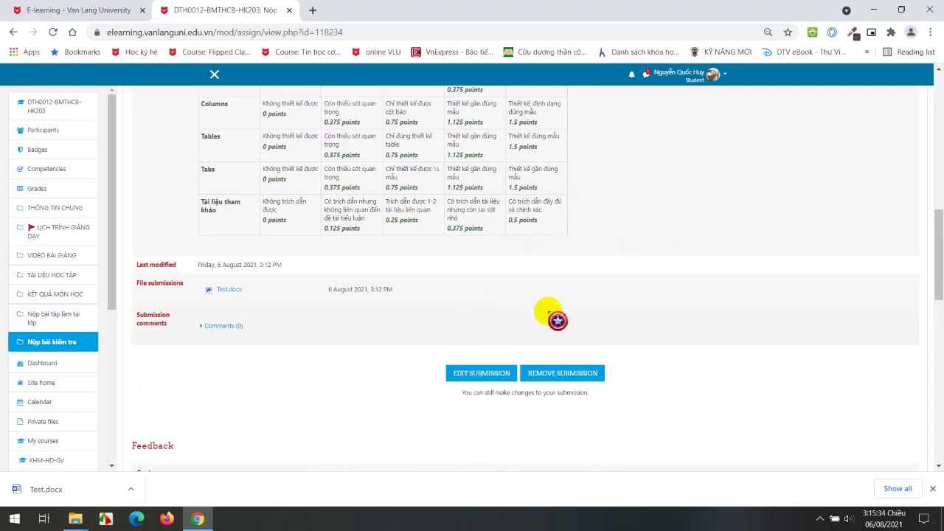
scroll(406, 382, down, 4)
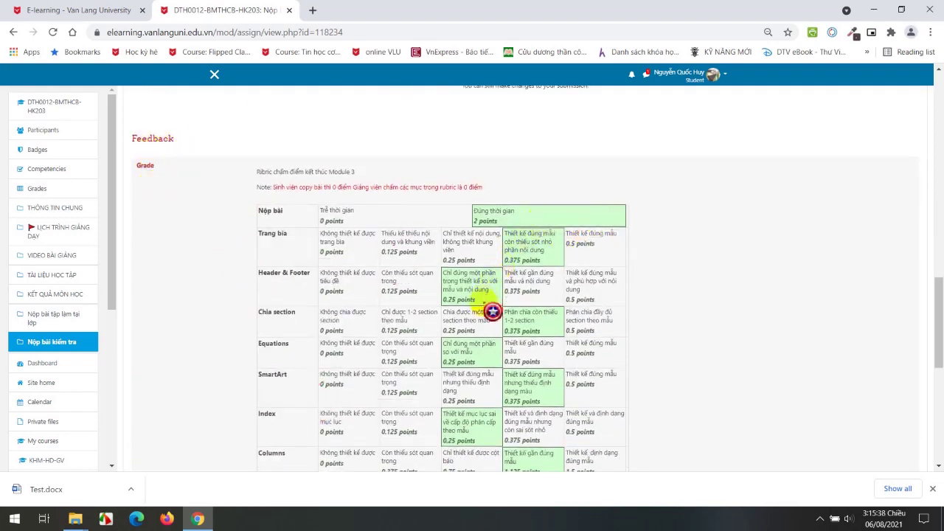
scroll(531, 432, down, 2)
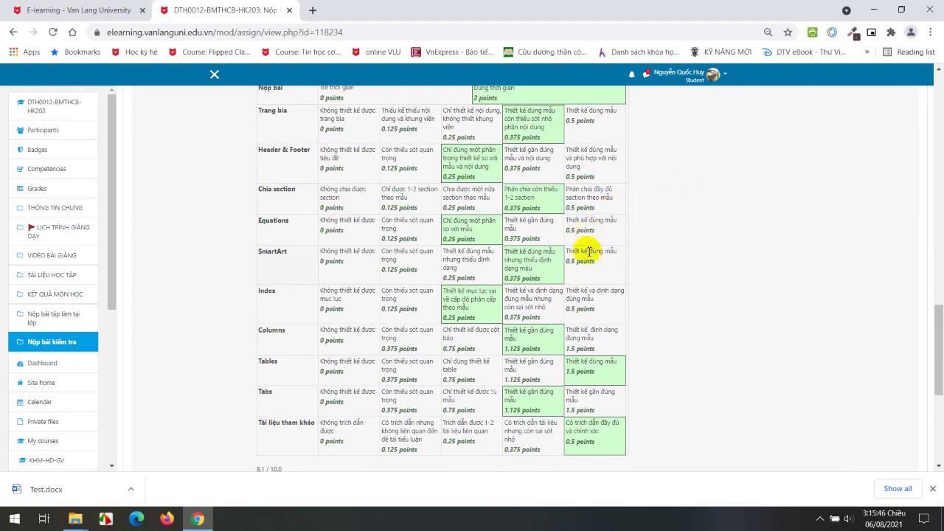
scroll(595, 248, down, 3)
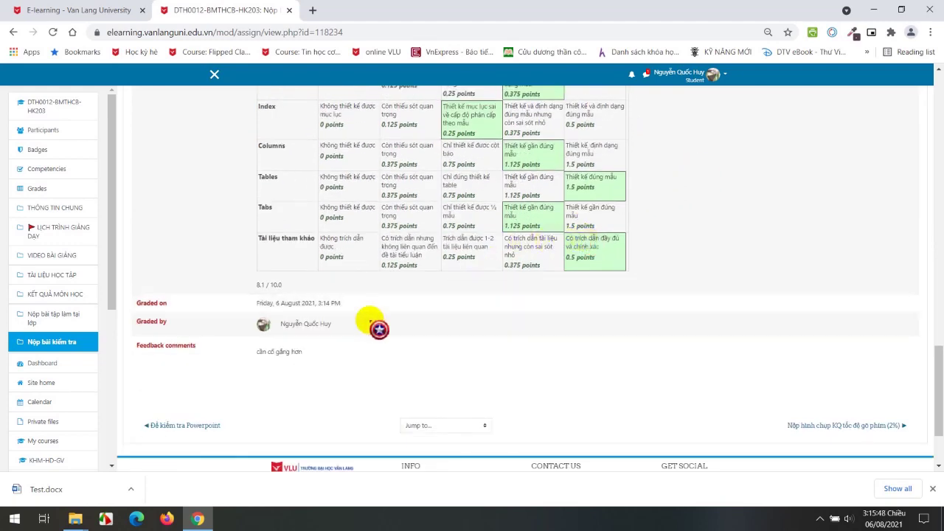
Highlight the feedback 'cần cố gắng hơn' and the graded-on date.
drag(258, 353, 347, 362)
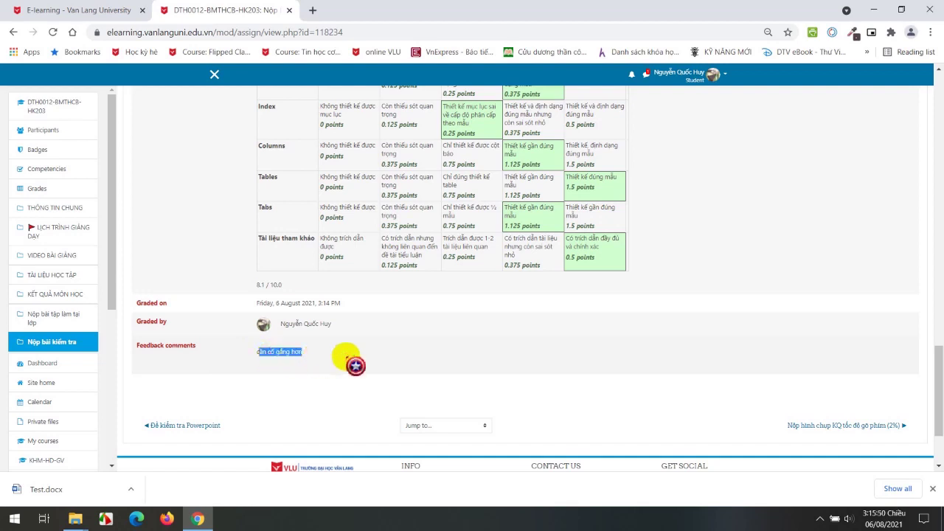
click(451, 361)
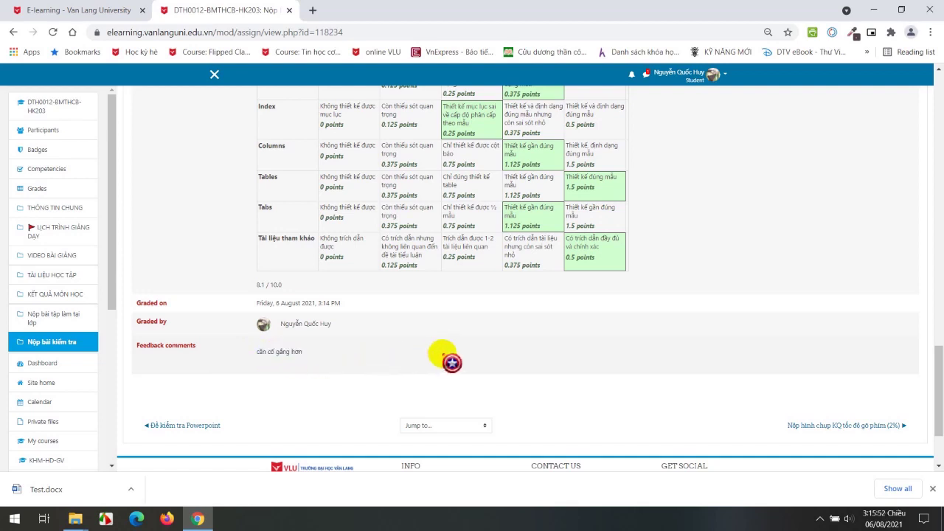
drag(258, 303, 348, 303)
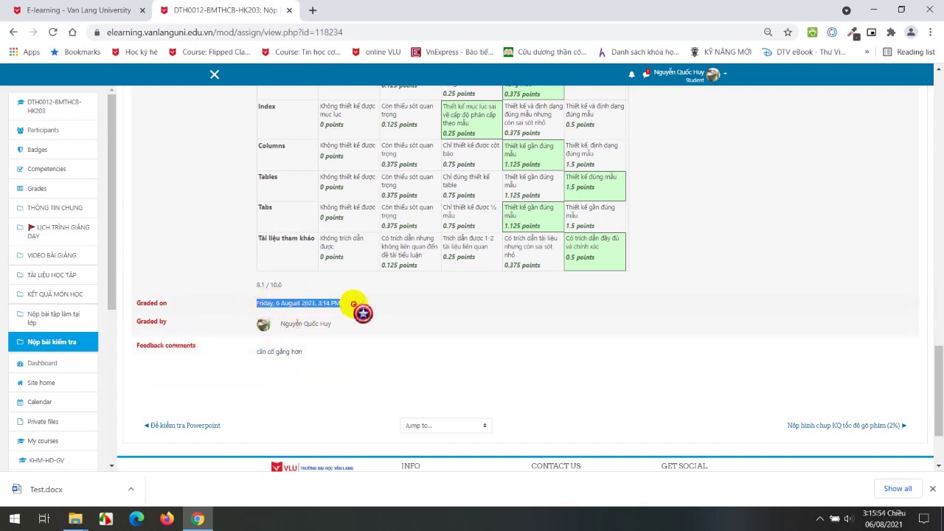
click(331, 367)
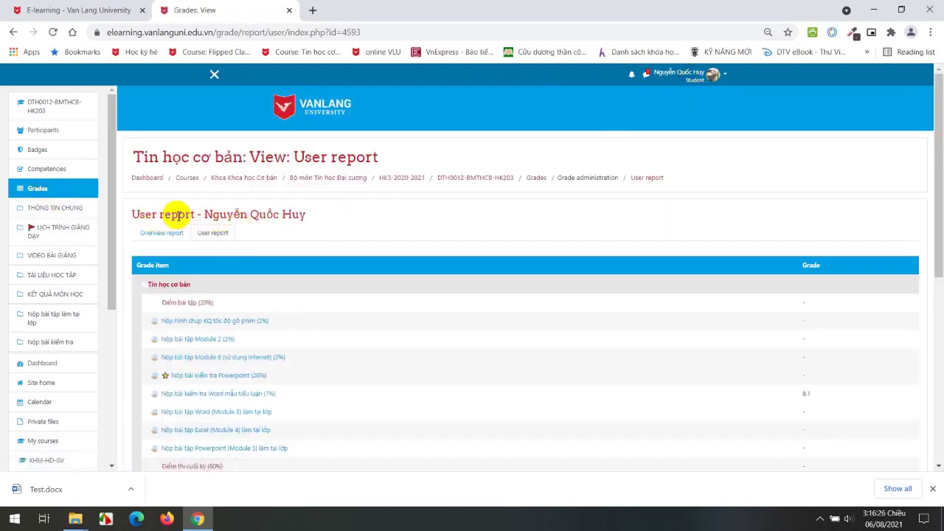
scroll(354, 225, down, 1)
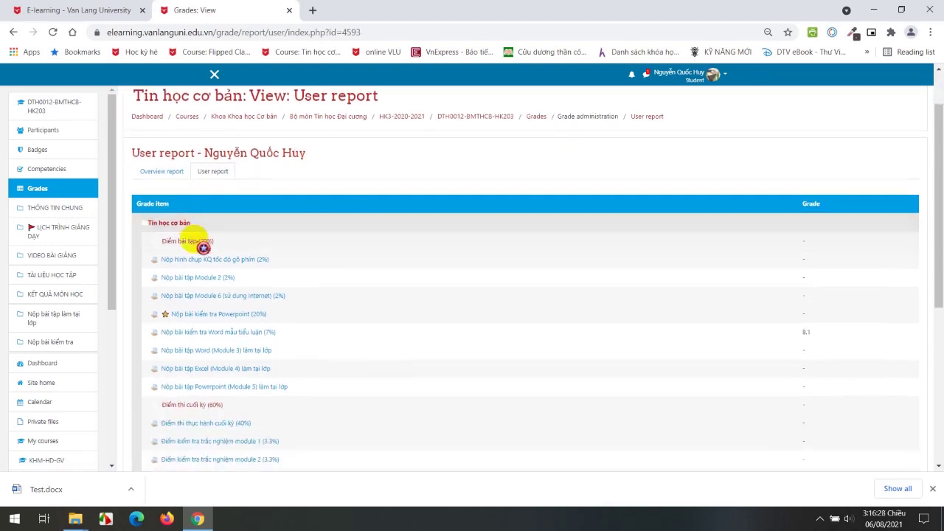
scroll(212, 238, down, 1)
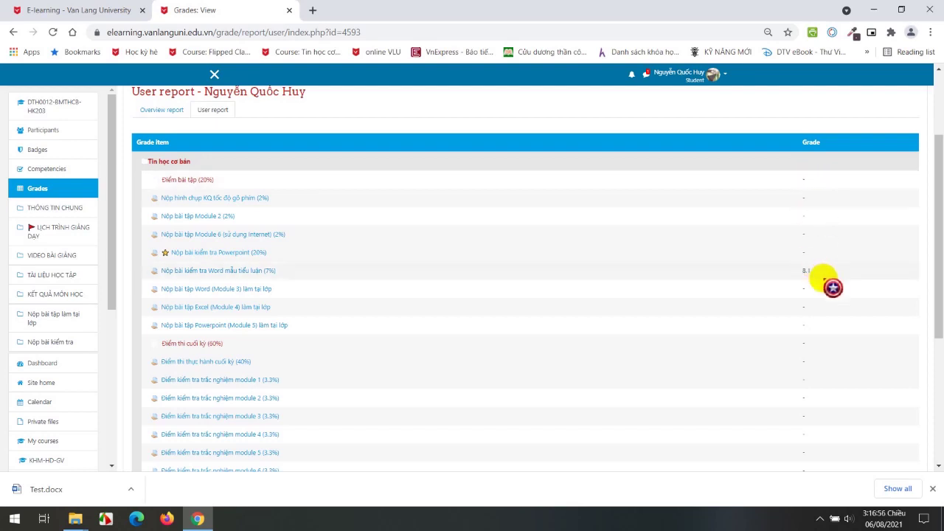
scroll(819, 276, down, 4)
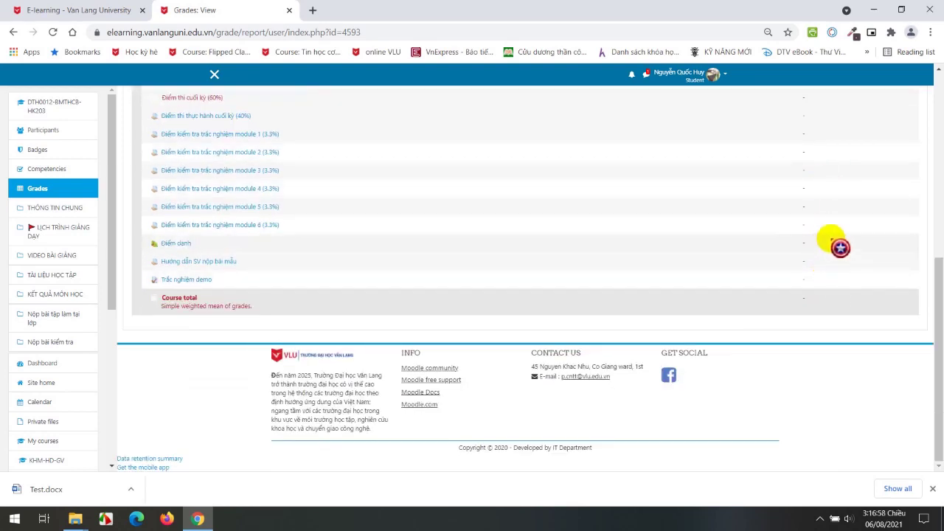
scroll(840, 248, up, 1)
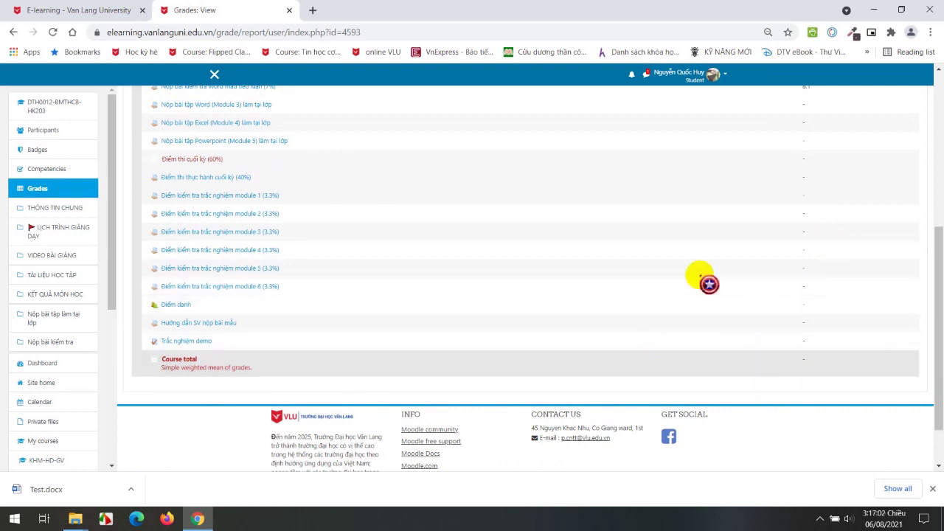
scroll(841, 363, up, 4)
scroll(842, 359, up, 1)
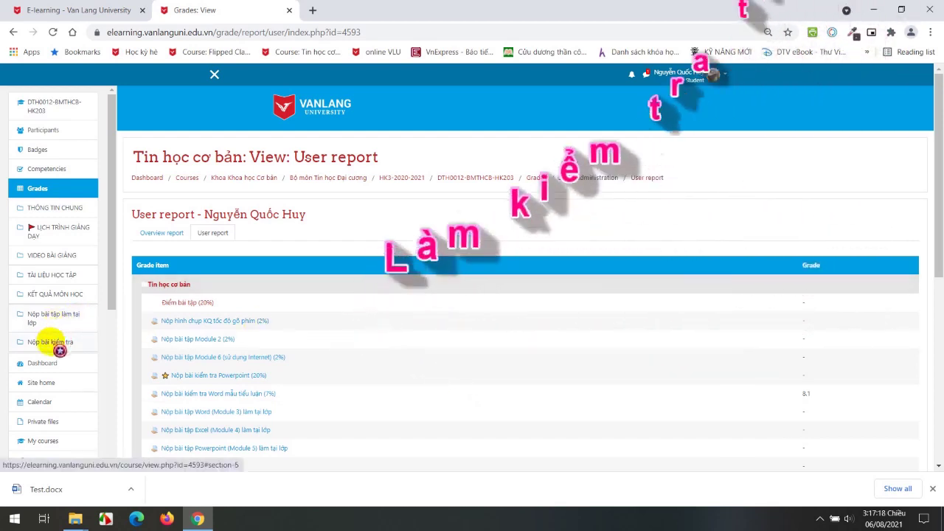
Open the Trắc nghiệm demo quiz from Nộp bài kiểm tra and start an attempt.
click(51, 343)
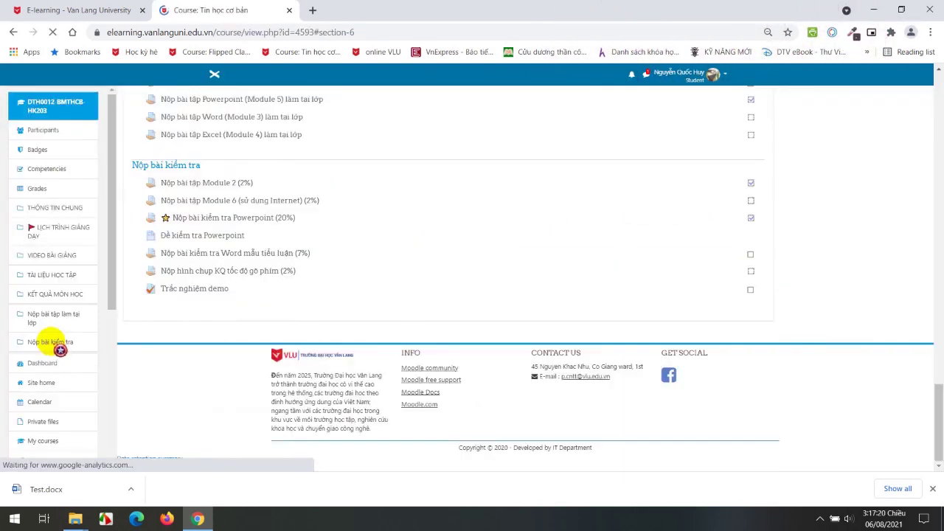
click(199, 295)
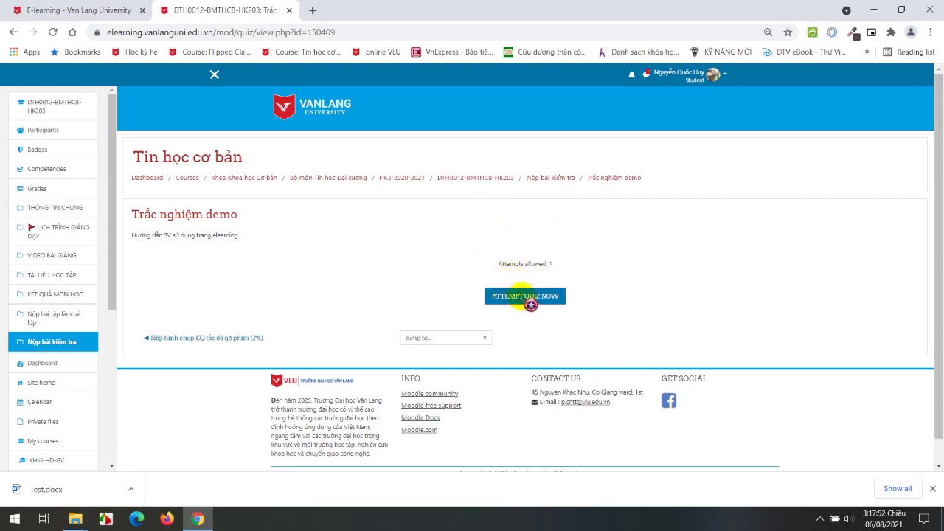
click(521, 295)
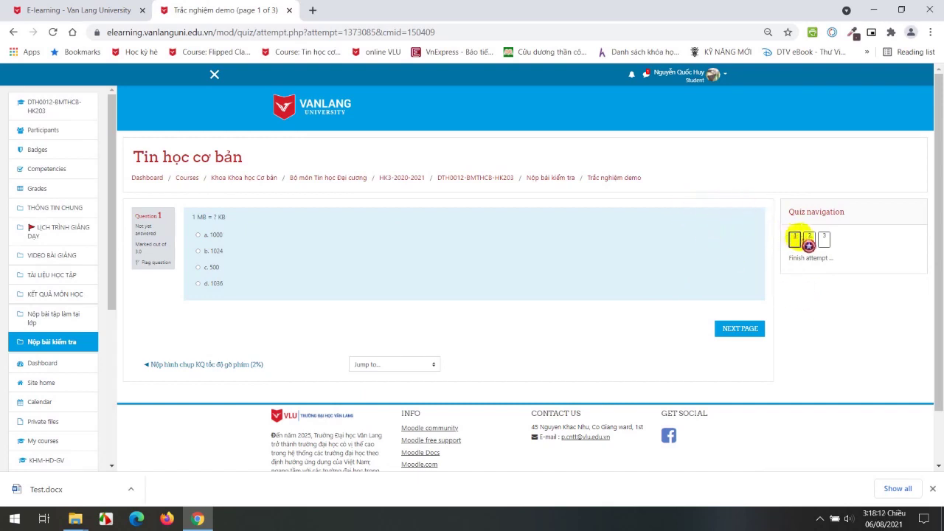
click(809, 238)
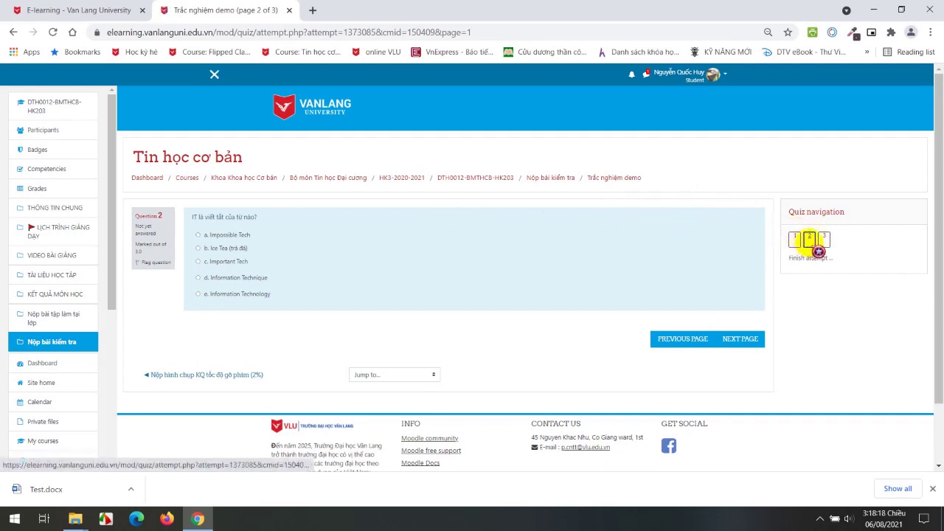
click(823, 237)
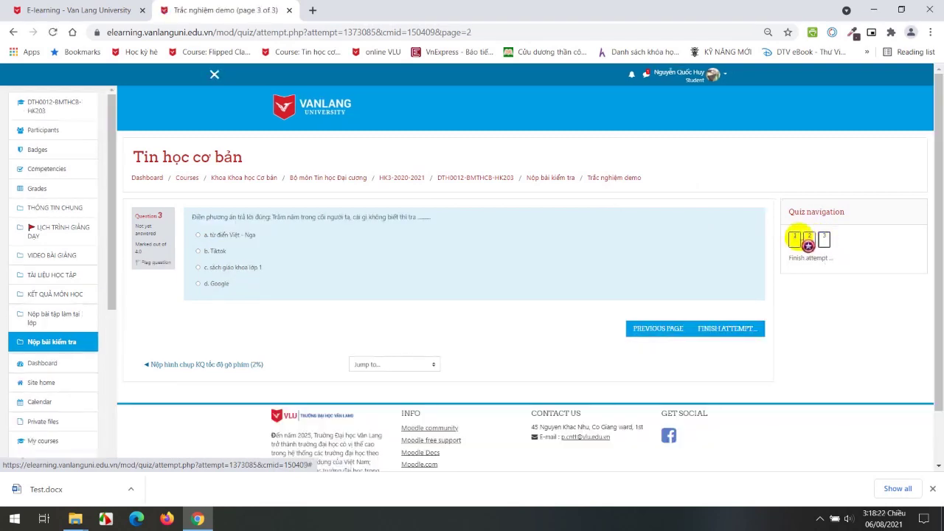
click(794, 237)
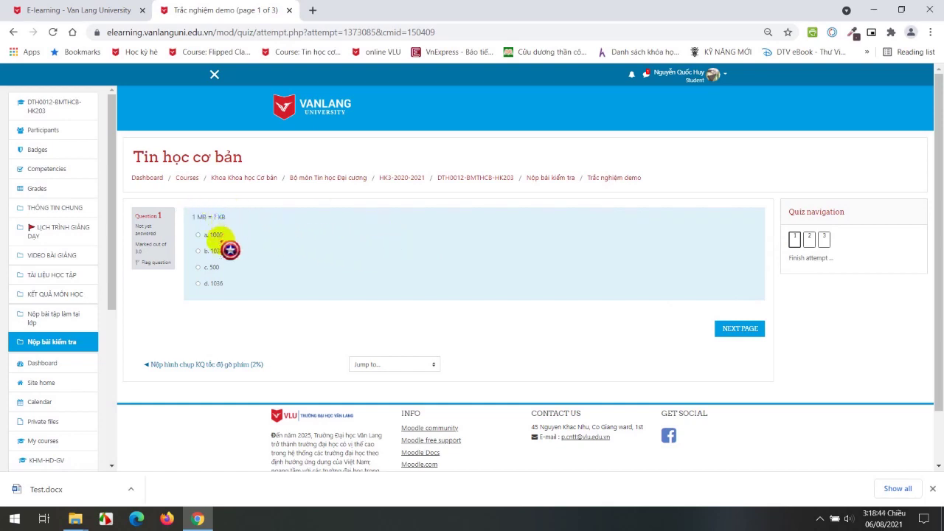
Answer question 1 with 1024 and question 3 with Google.
click(215, 251)
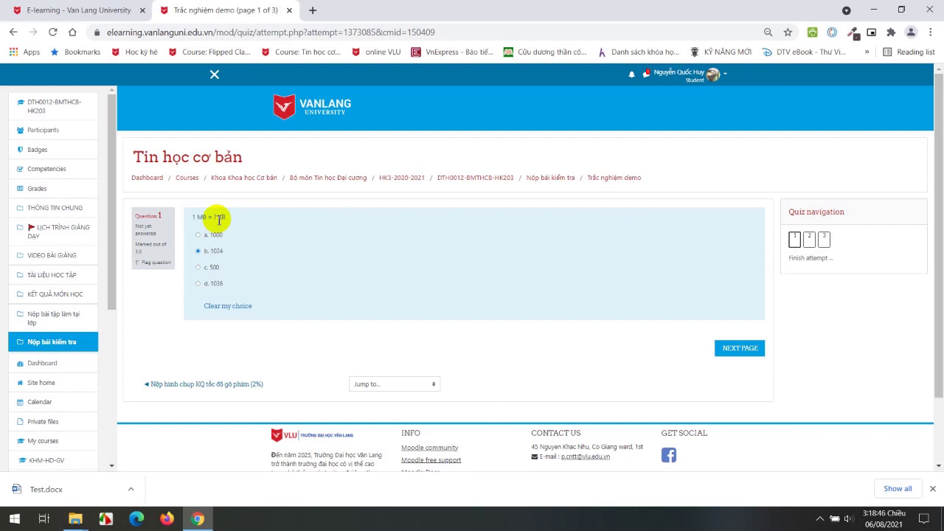
click(741, 349)
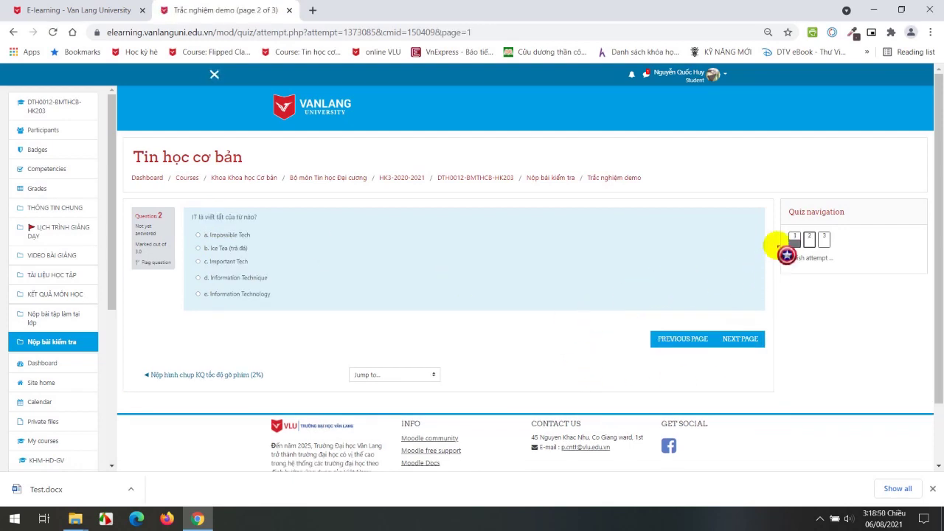
click(821, 241)
click(809, 239)
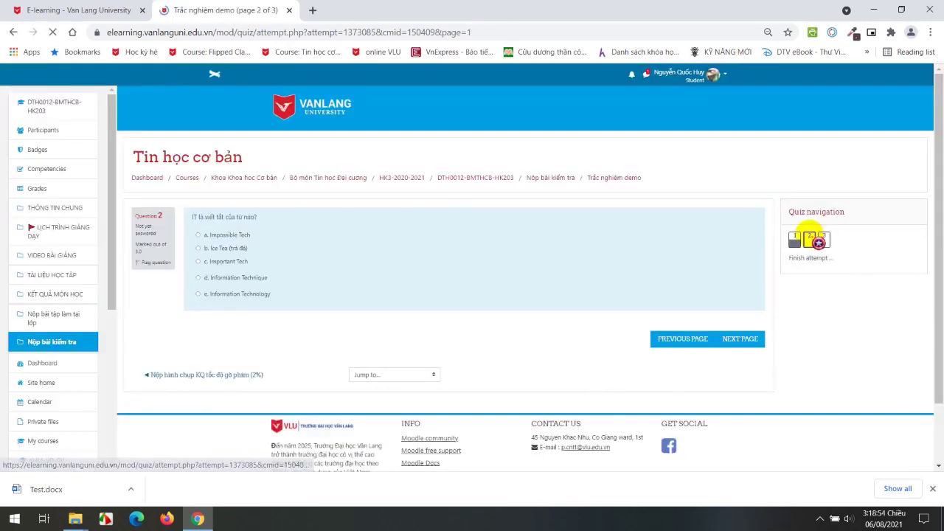
click(823, 239)
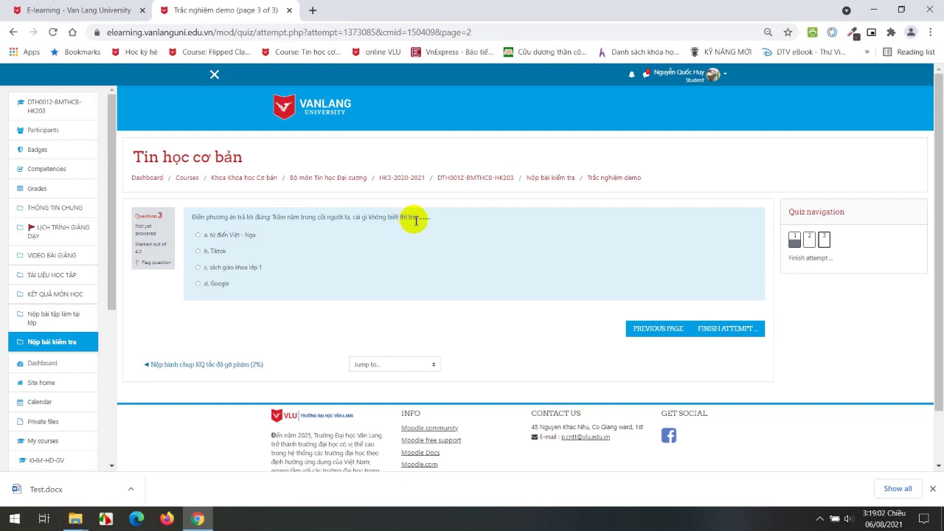
click(214, 283)
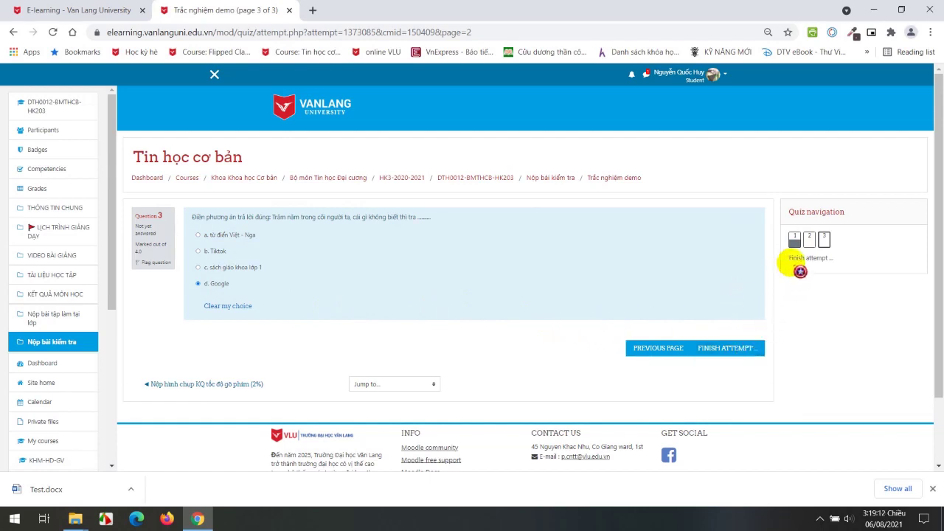
Answer question 2 with Ice Tea and finish the attempt.
click(809, 238)
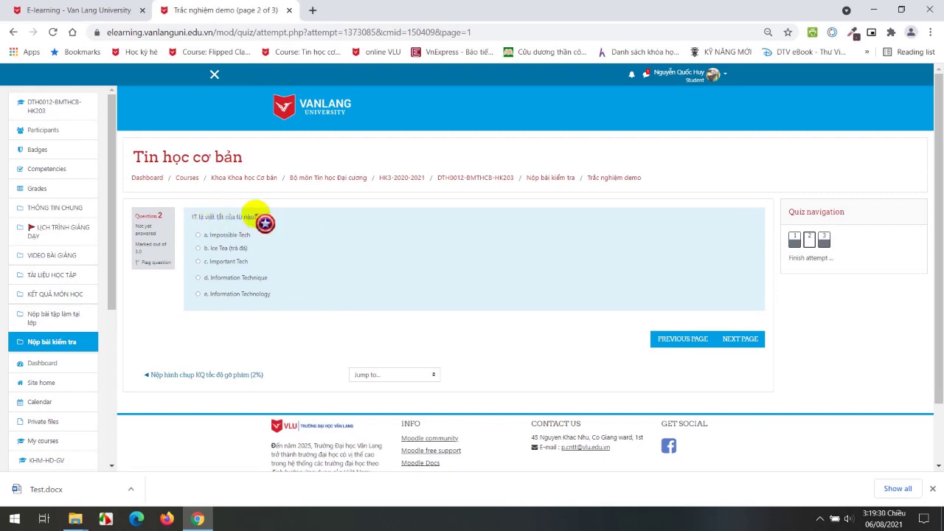
click(225, 249)
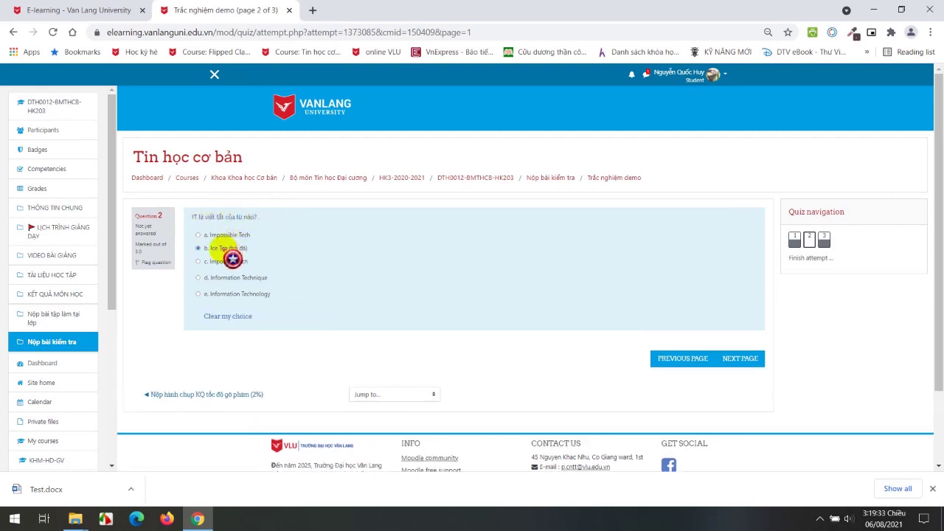
click(742, 358)
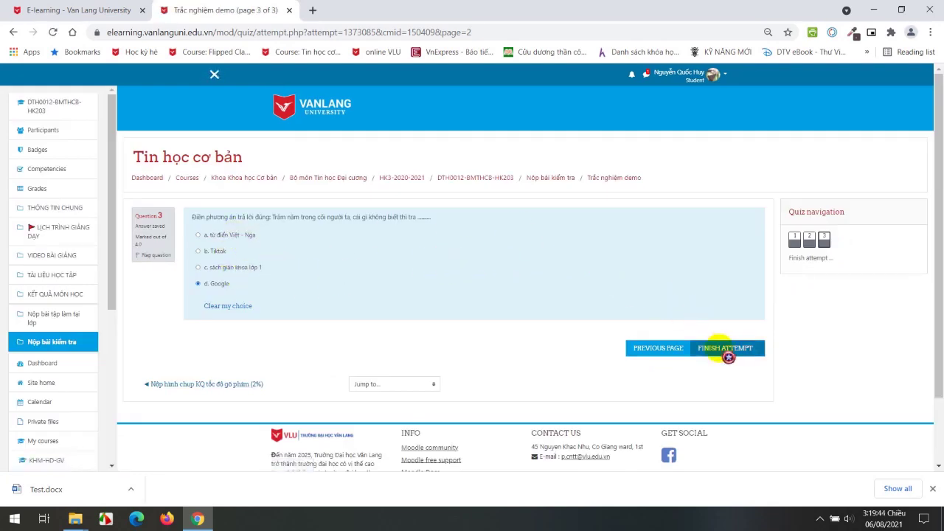
click(732, 352)
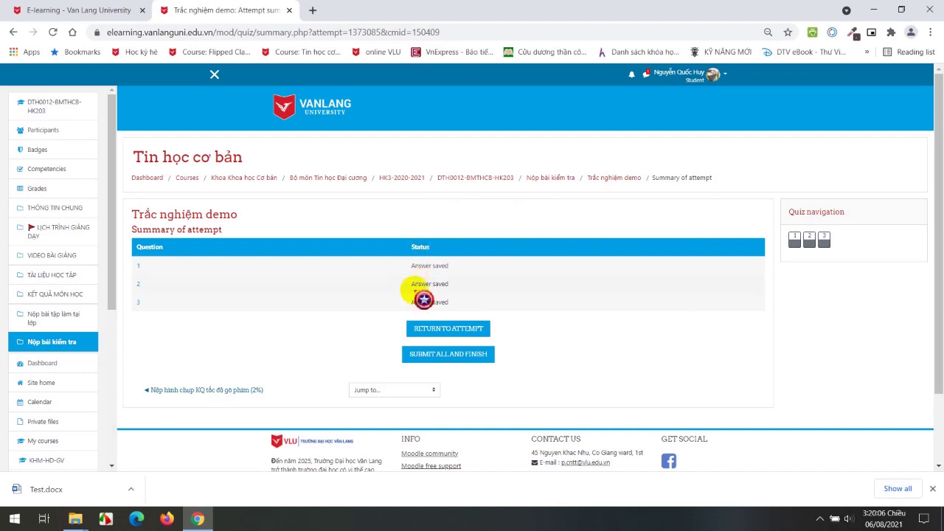
Submit the Trắc nghiệm demo attempt and highlight the resulting 7.0/10.0 final grade.
click(462, 359)
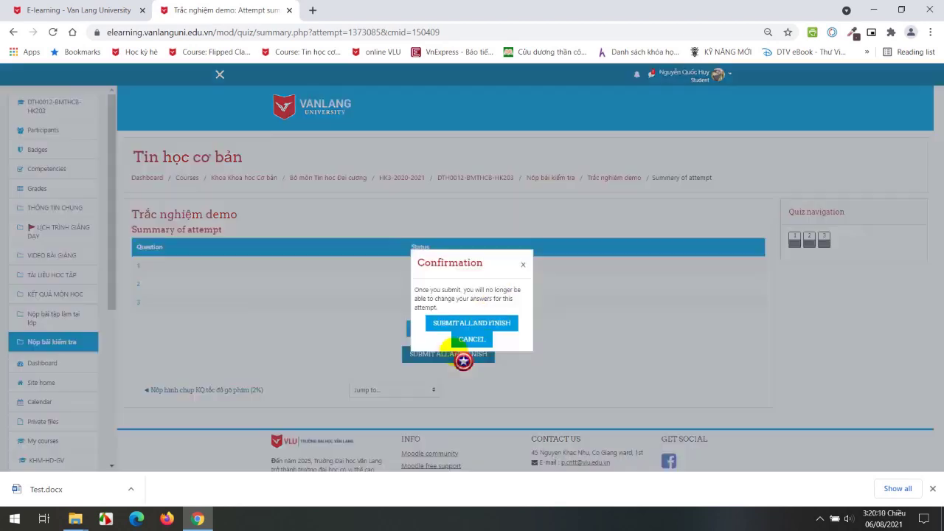
click(501, 329)
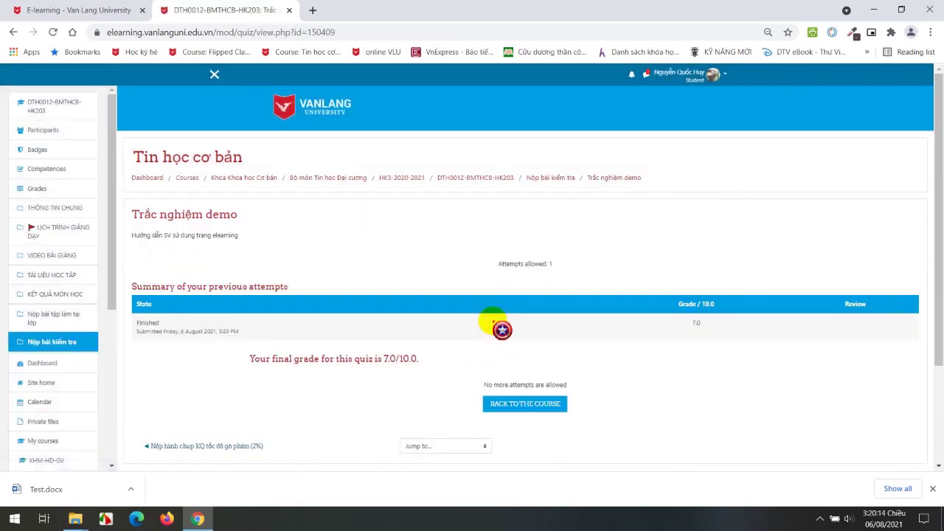
drag(379, 358, 428, 357)
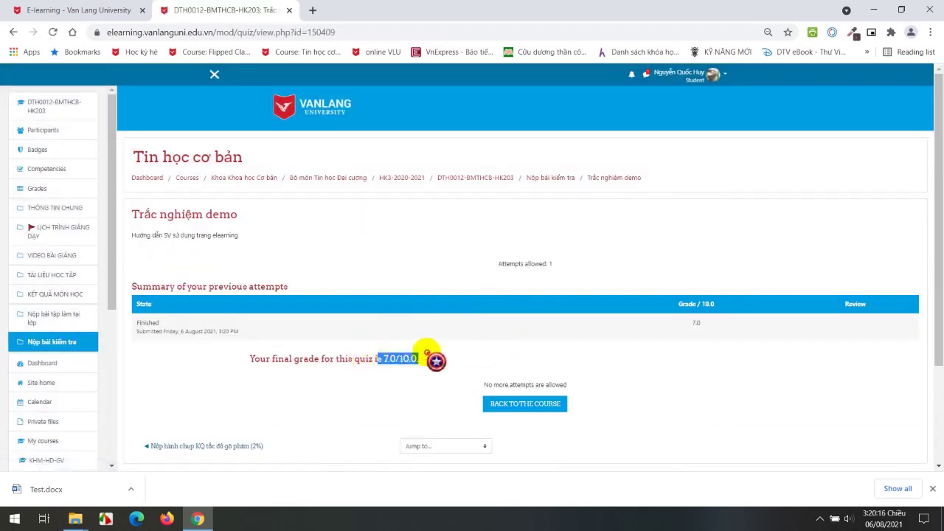
click(339, 402)
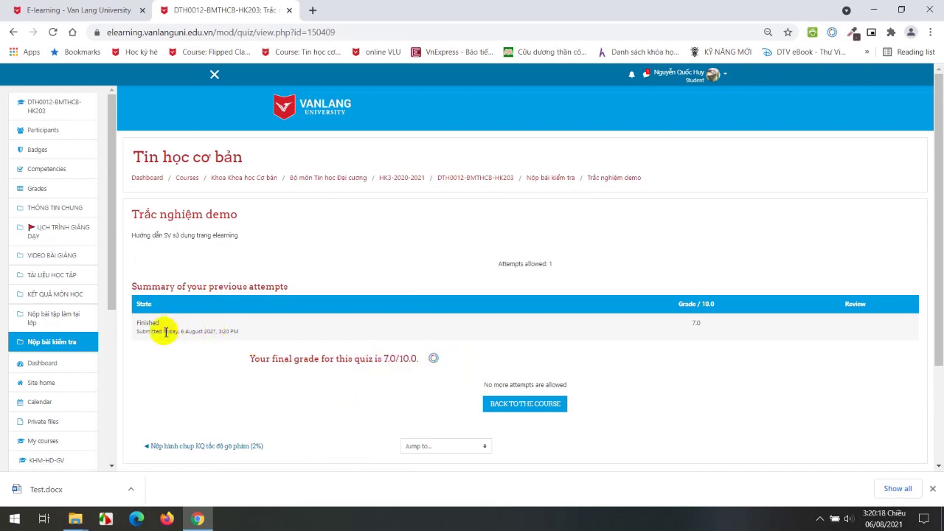
Point out the submission date line and the 7.0/10.0 grade on the attempt summary.
drag(164, 332, 243, 331)
click(371, 358)
drag(383, 358, 434, 365)
click(472, 358)
scroll(472, 358, down, 3)
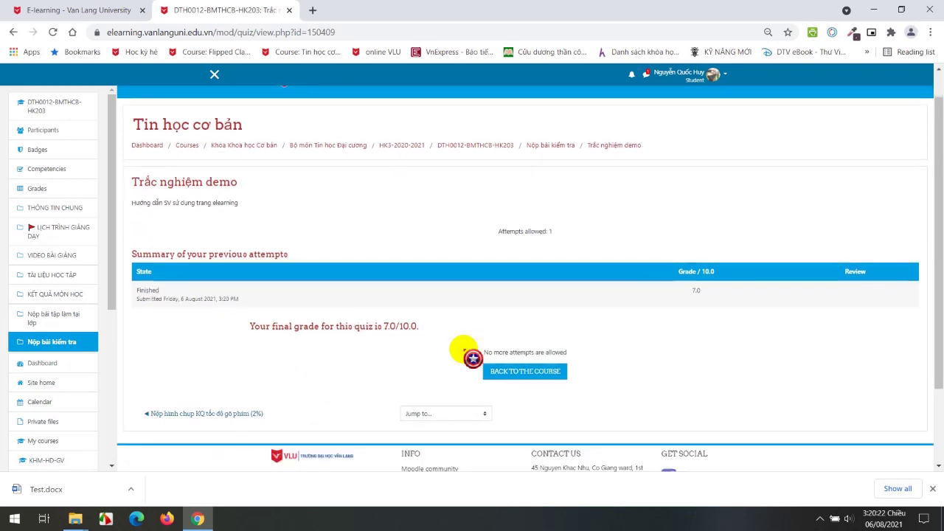
scroll(425, 265, up, 2)
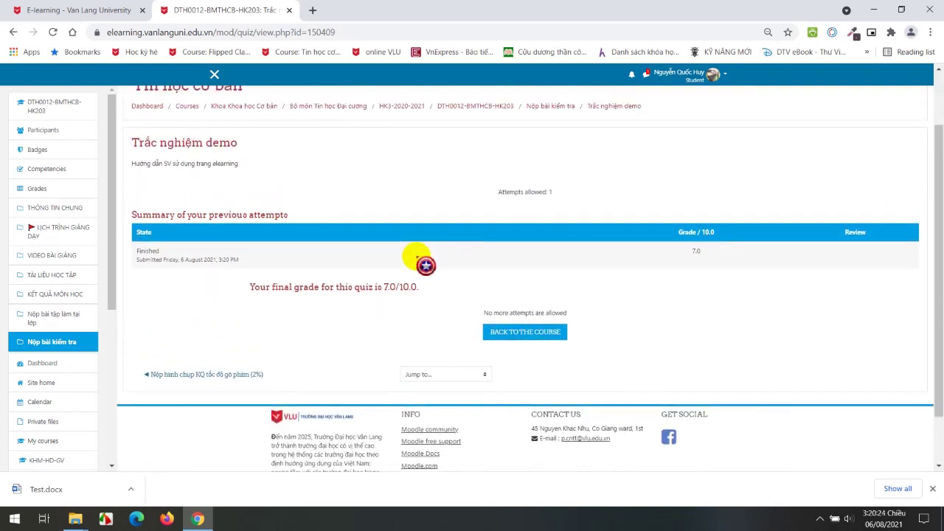